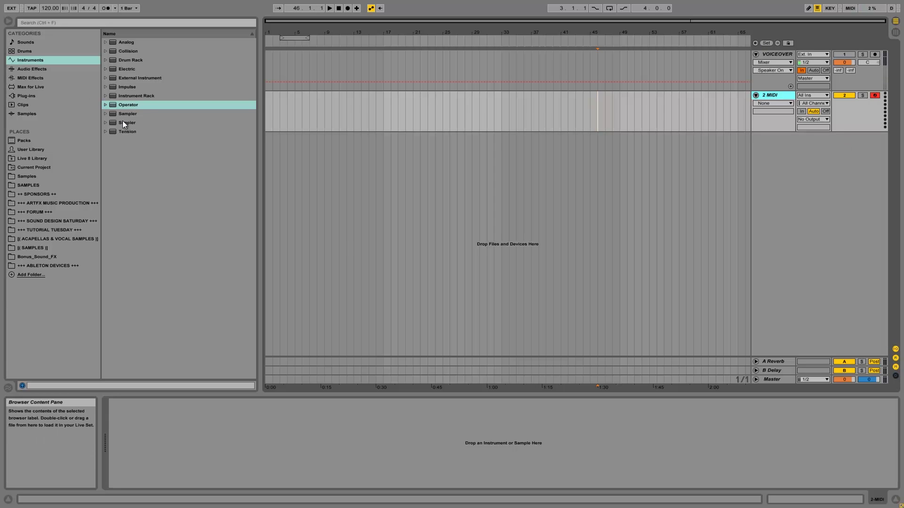
Load the Operator instrument onto the empty MIDI track and select its oscillator B
left_click(140, 105)
left_click_drag(139, 106, 628, 108)
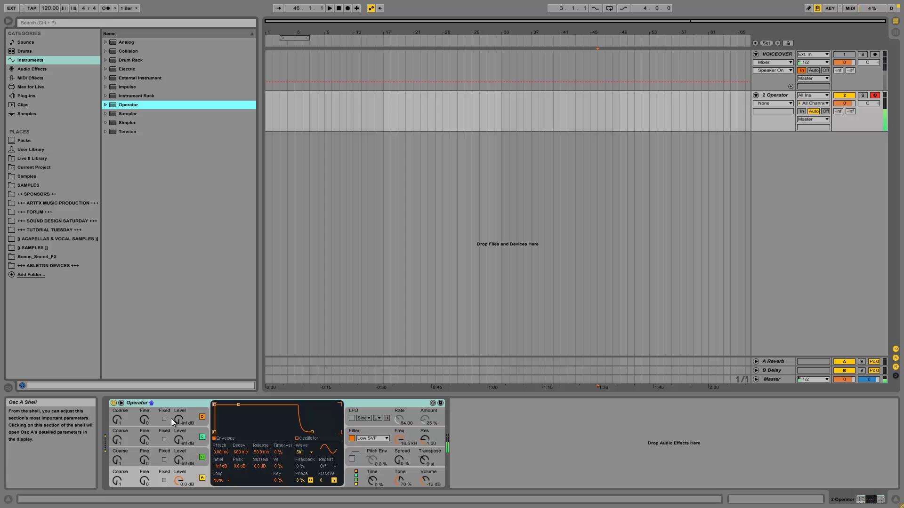
left_click(177, 458)
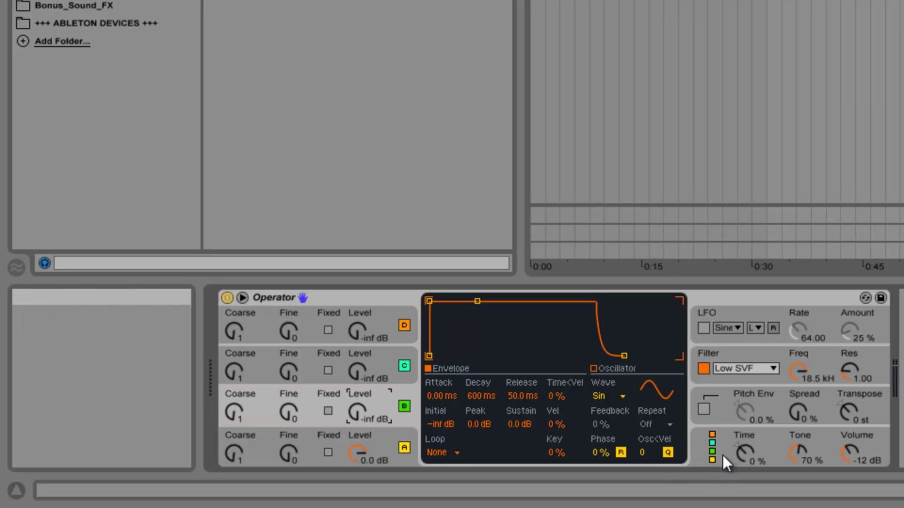
Try the algorithm with all four oscillators side by side, and return to the single vertical stack
left_click(709, 450)
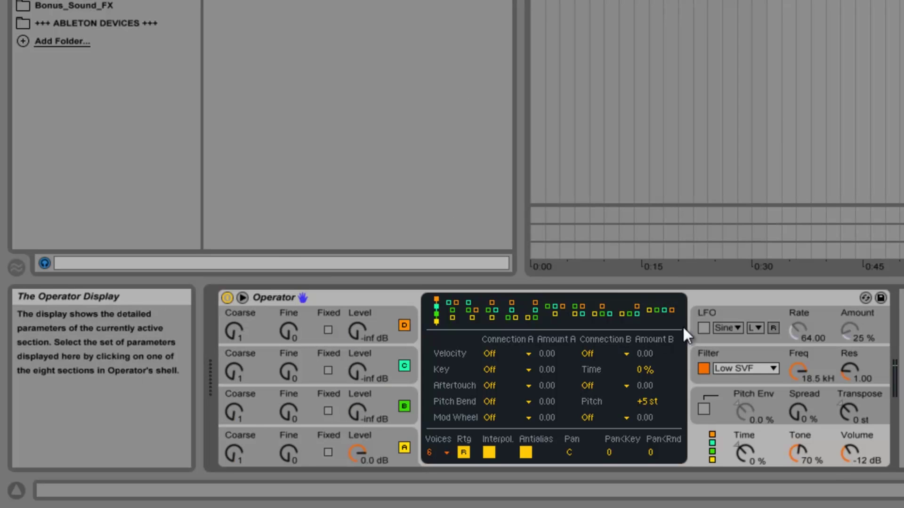
left_click(669, 312)
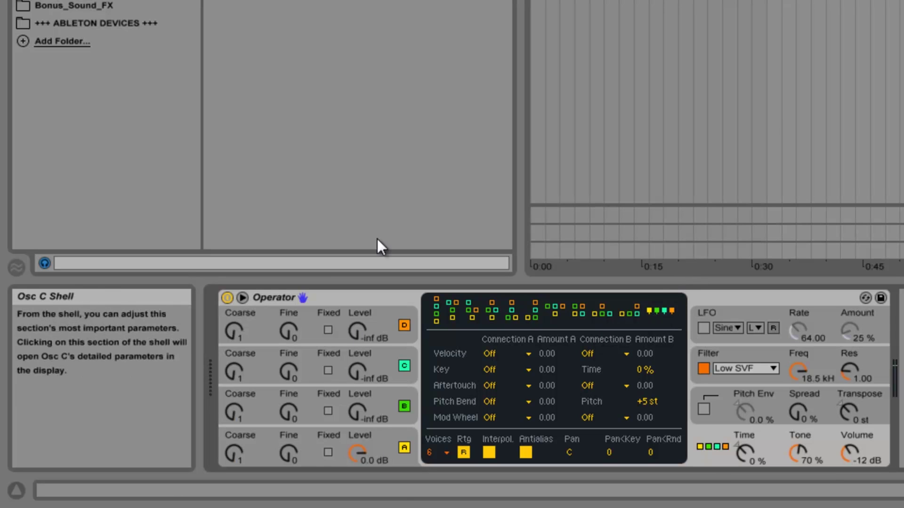
left_click(436, 315)
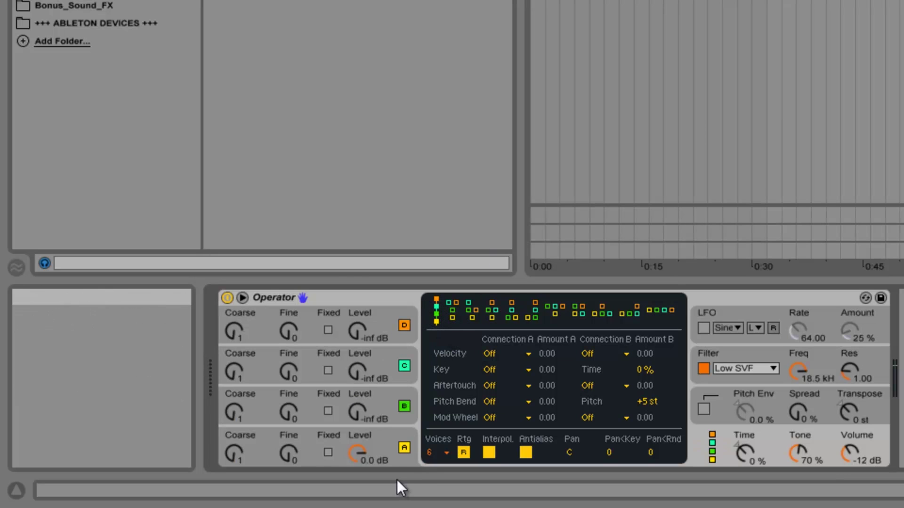
Examine how oscillators C, B and A stack in the modulation chain, selecting each one in turn
left_click(389, 360)
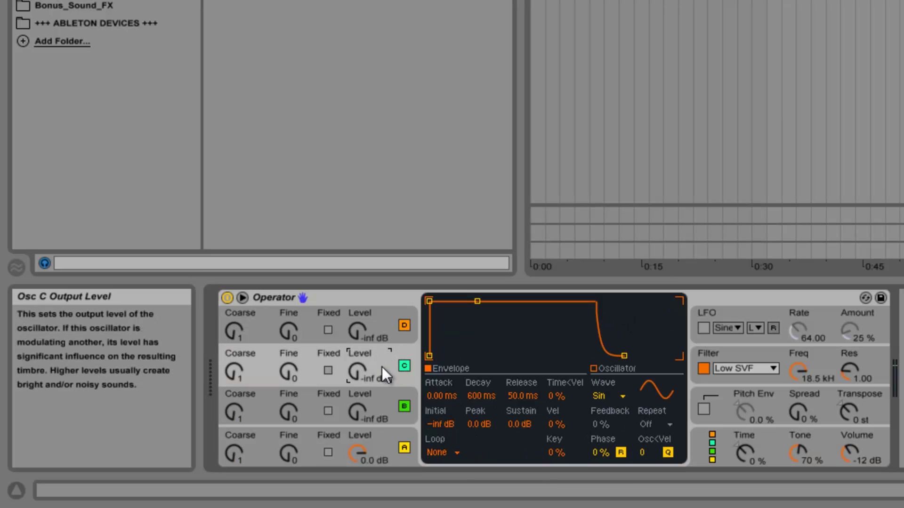
left_click(383, 410)
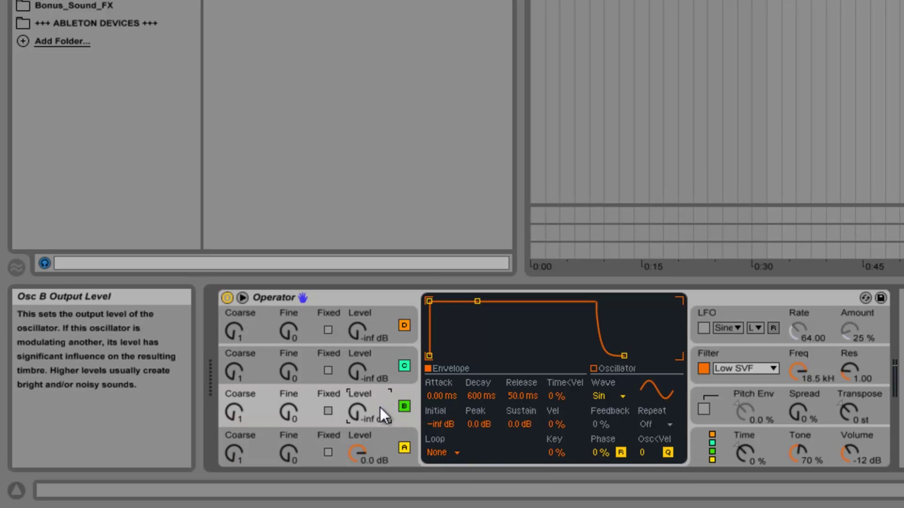
left_click(386, 448)
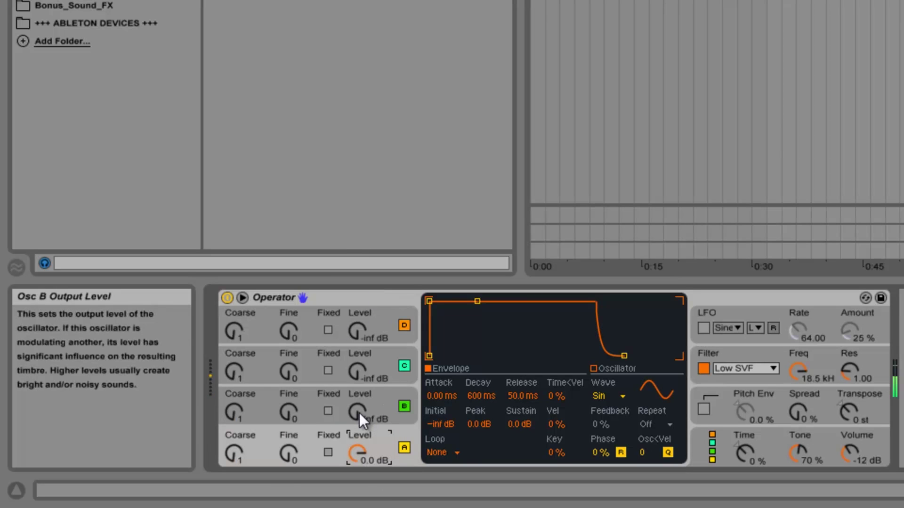
Sweep oscillator B's output level while auditioning the sound, leaving it at 0.0 dB
left_click_drag(360, 413, 360, 411)
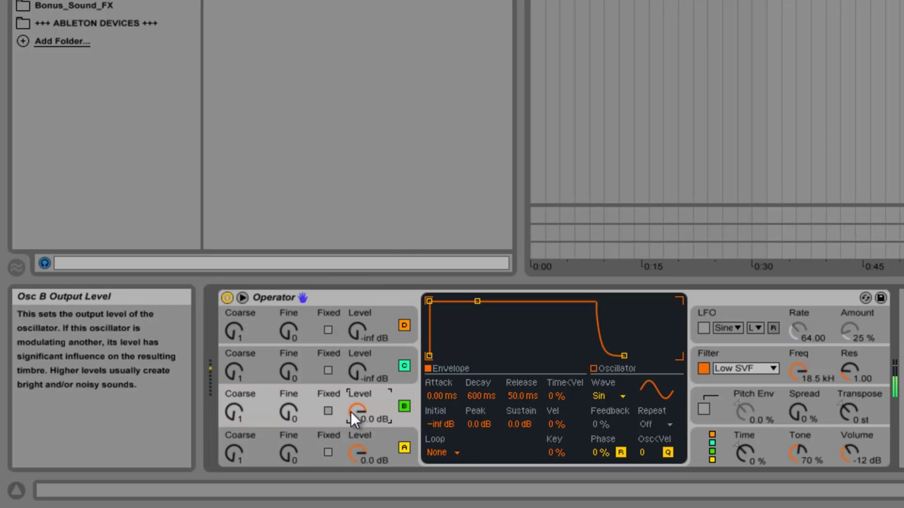
left_click_drag(351, 409, 351, 466)
left_click_drag(352, 408, 361, 397)
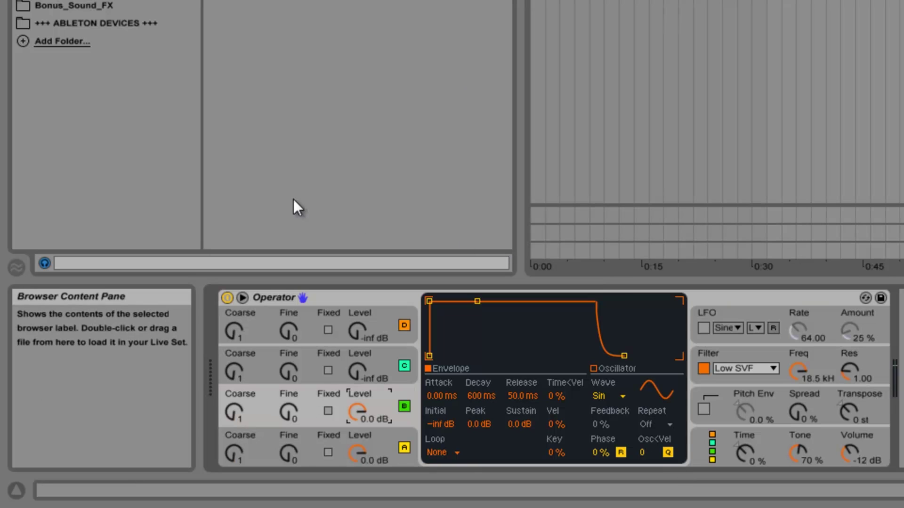
Set oscillator B's waveform to Triangle
left_click(609, 396)
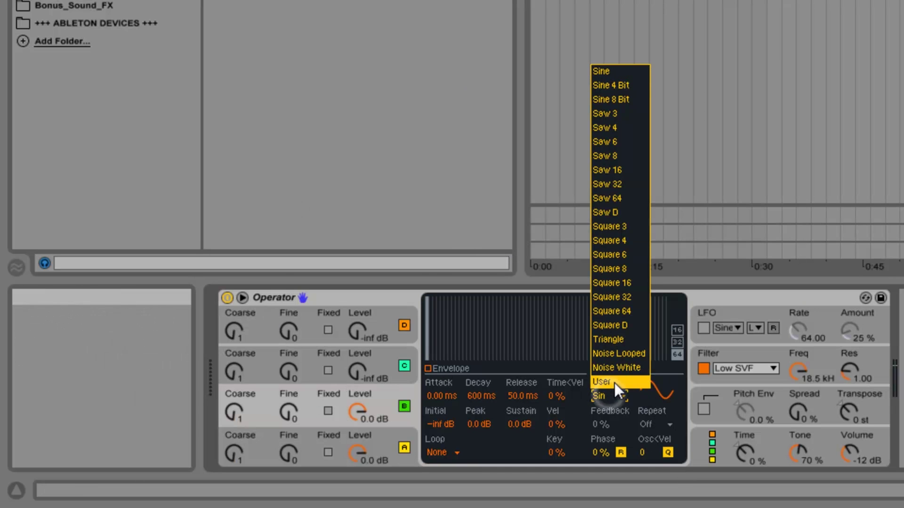
left_click(619, 338)
left_click(625, 332)
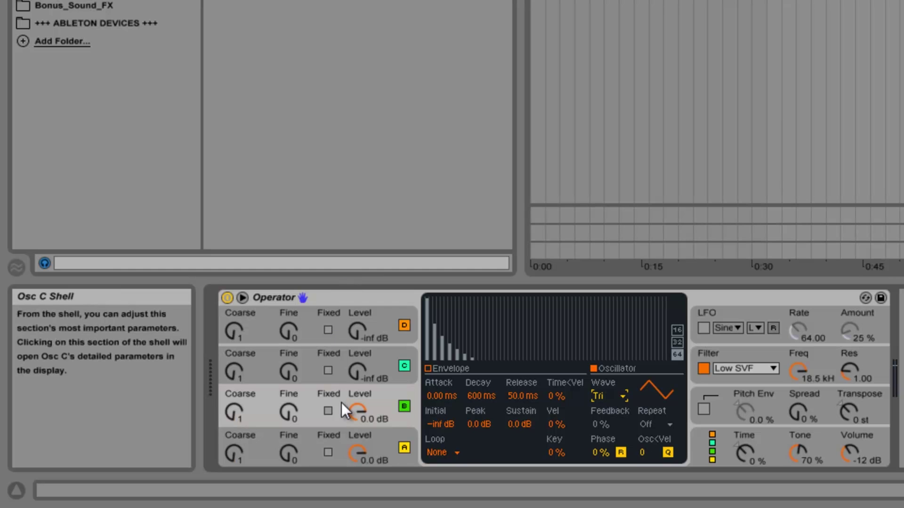
Audition the triangle modulation by sweeping oscillator B's output level down and back up to 0.0 dB
left_click_drag(361, 412, 354, 416)
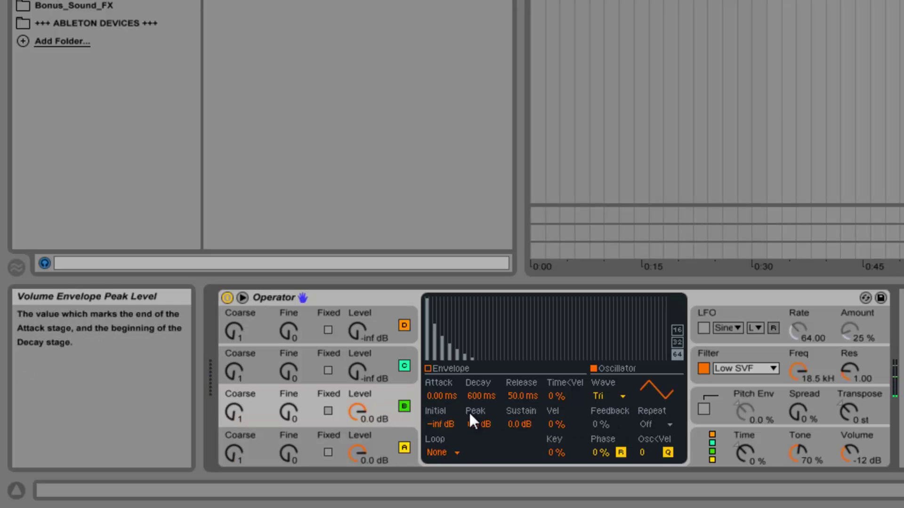
left_click_drag(352, 411, 352, 405)
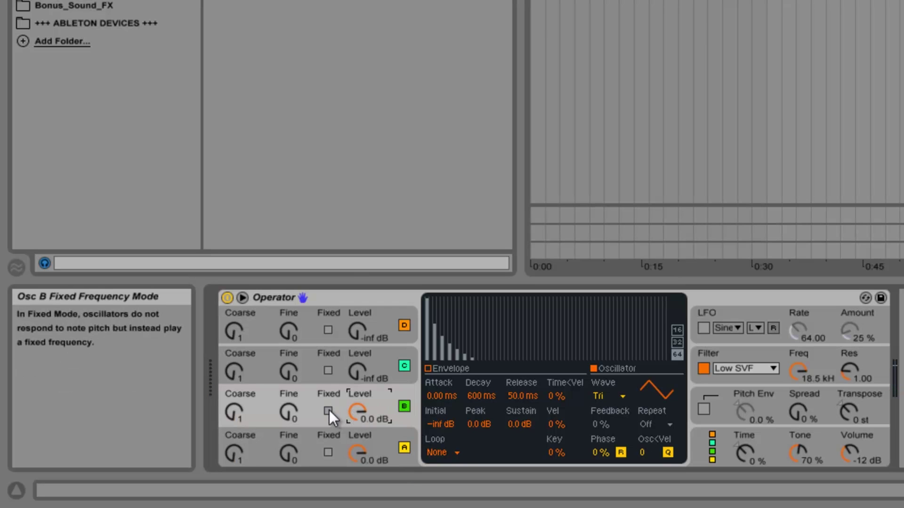
left_click_drag(353, 409, 354, 409)
key("Delete")
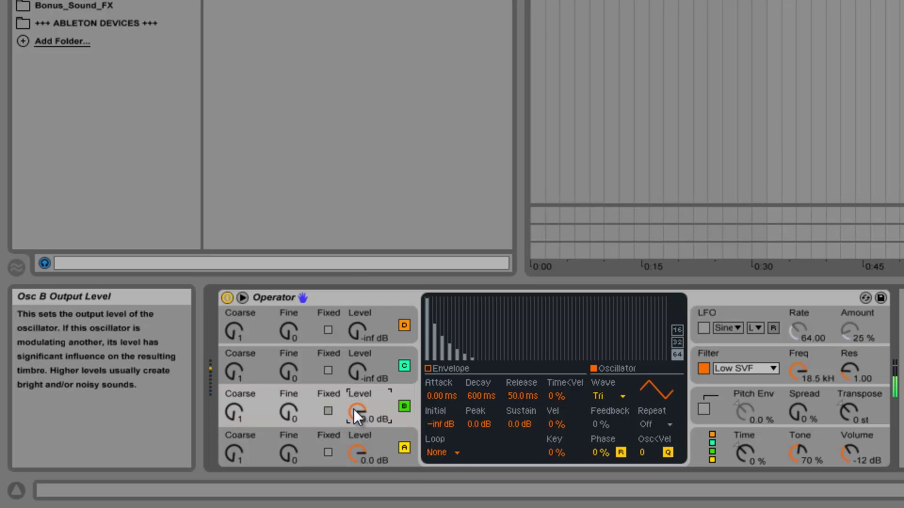
mouse_move(352, 411)
left_mouse_down()
mouse_move(355, 400)
mouse_move(352, 409)
left_mouse_up()
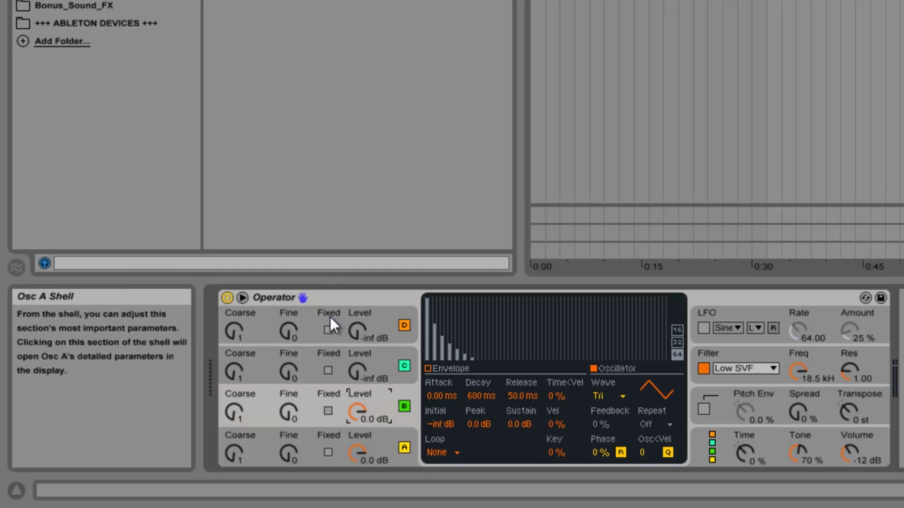
Set oscillator C's waveform to Triangle
left_click(372, 360)
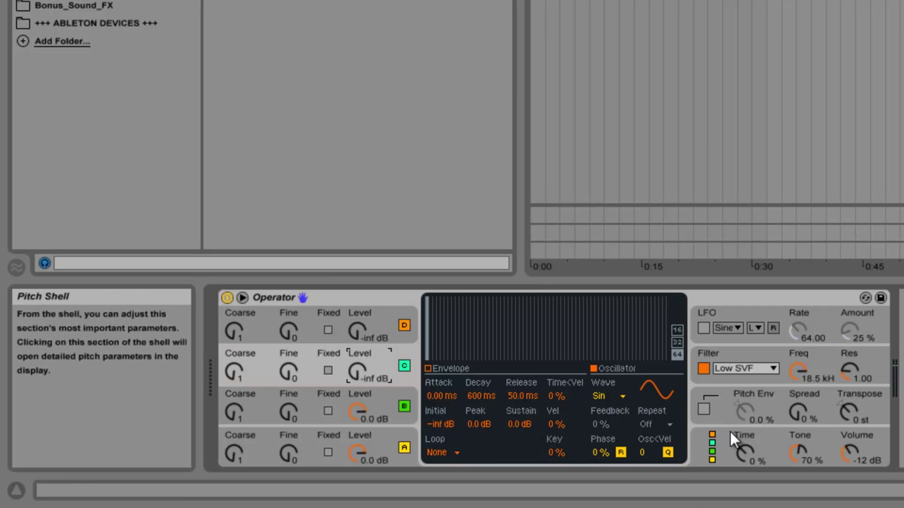
left_click(617, 400)
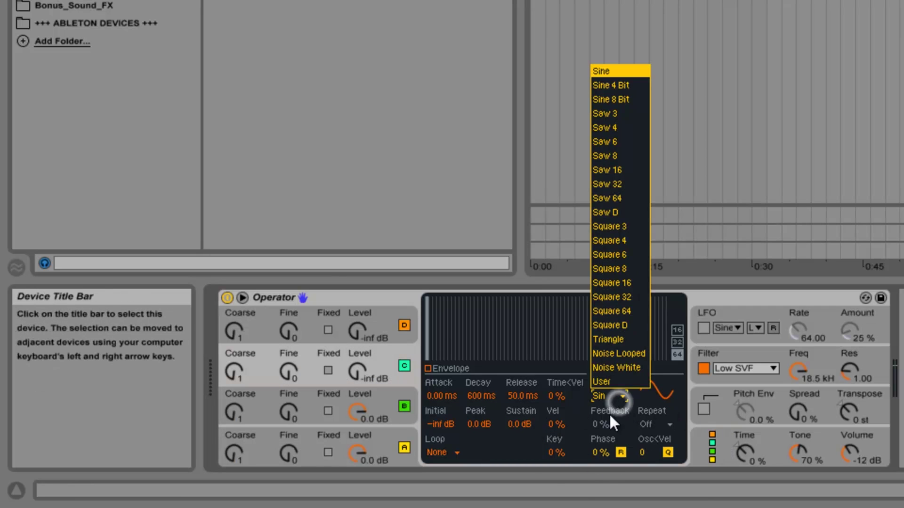
left_click(612, 339)
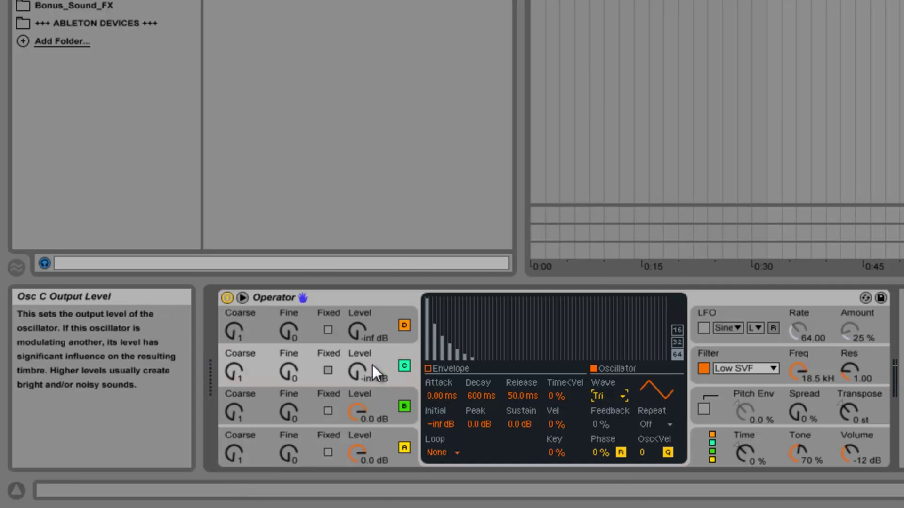
Set oscillator C's output level to -17 dB while auditioning sweeps of oscillator B's level, ending at 0.0 dB
left_click(378, 397)
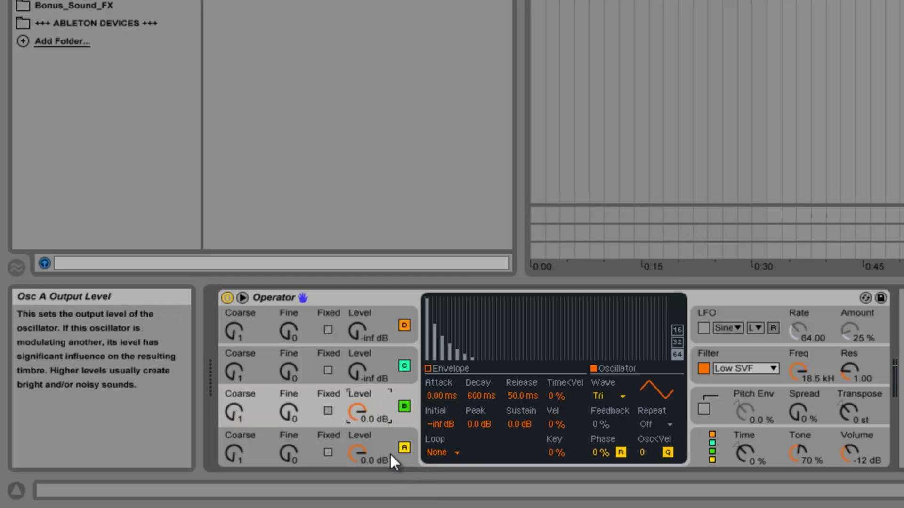
left_click(360, 372)
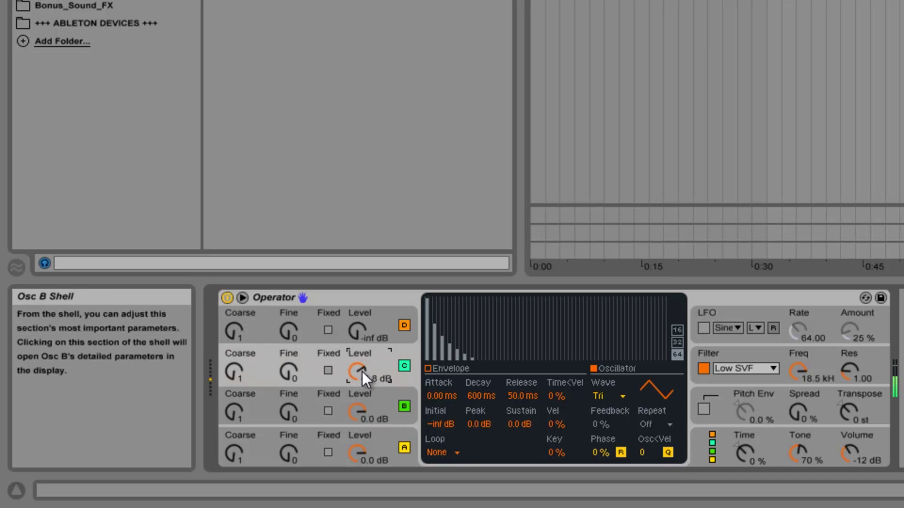
left_click_drag(355, 413, 355, 411)
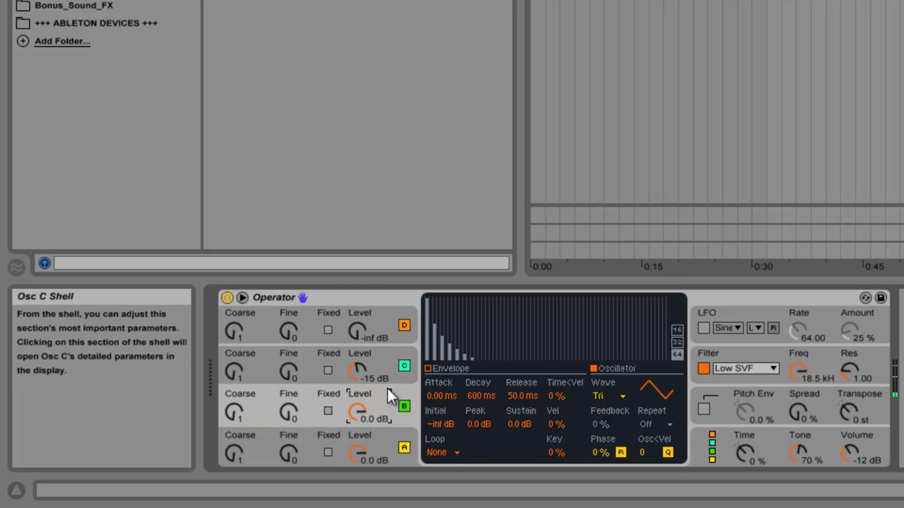
left_click(365, 371)
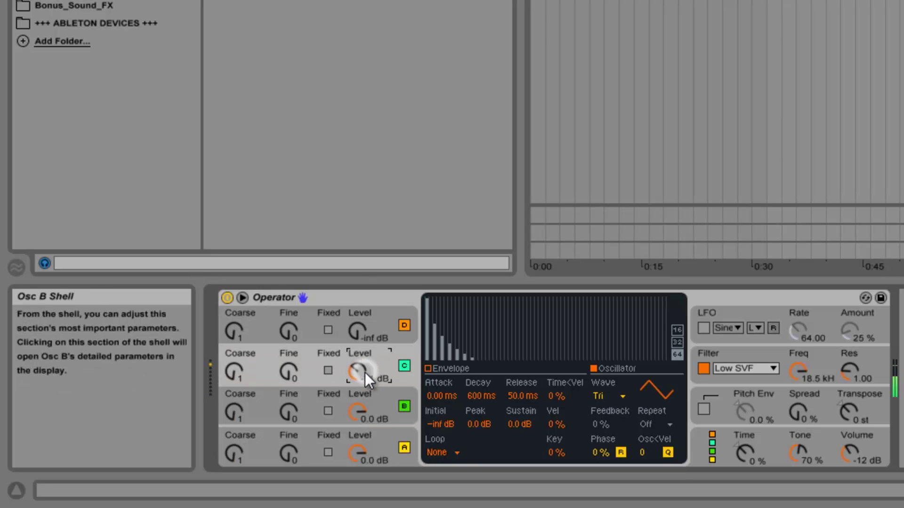
left_click_drag(357, 401, 357, 414)
left_click_drag(357, 374, 357, 368)
mouse_move(351, 403)
left_mouse_down()
mouse_move(350, 410)
mouse_move(352, 400)
left_mouse_up()
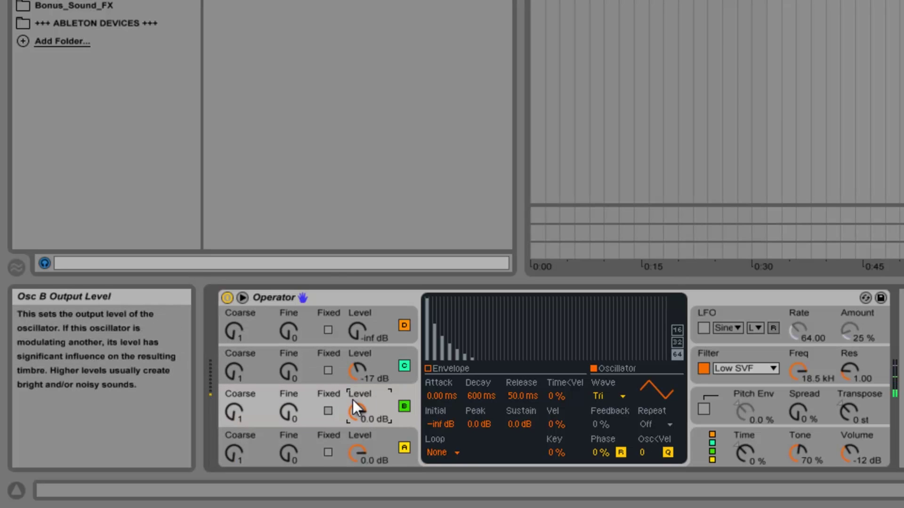
Group Operator into an Instrument Rack and show the rack's macro controls
left_click(321, 292)
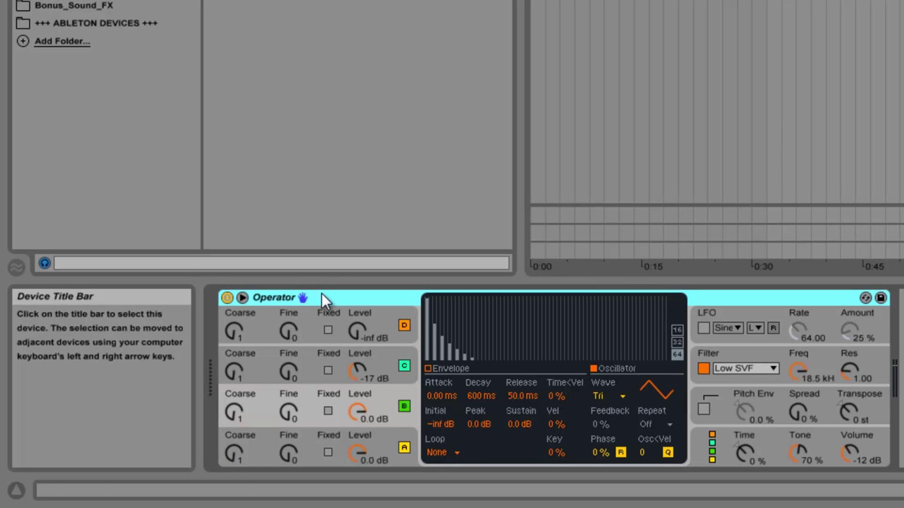
key("ctrl+g")
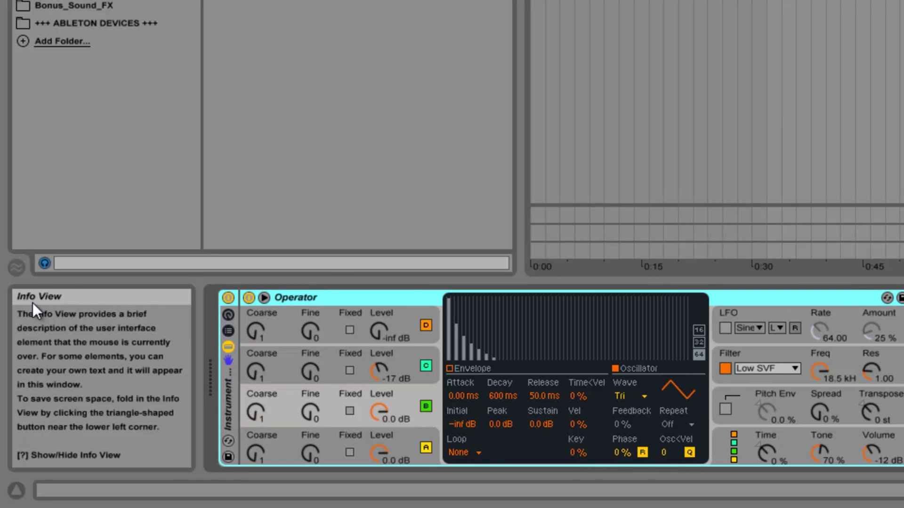
left_click(228, 316)
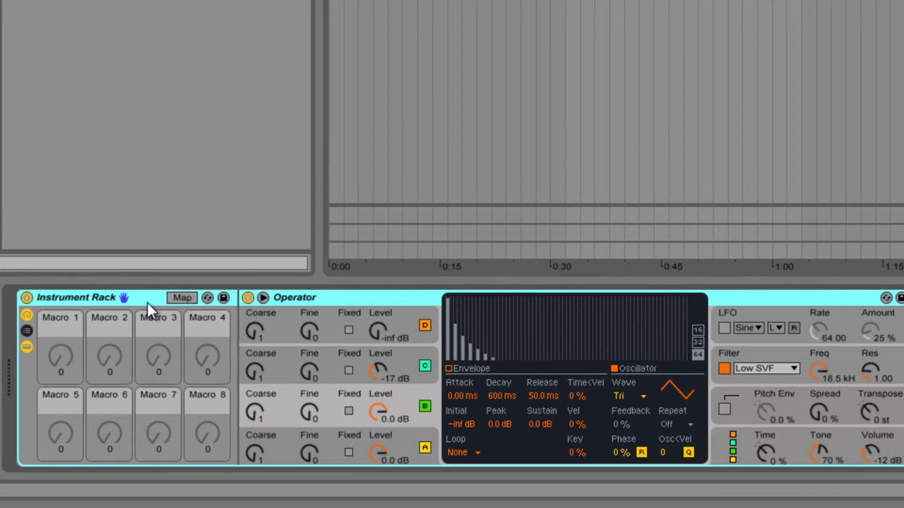
Map the output levels of oscillators B and C to Macro 1
right_click(383, 417)
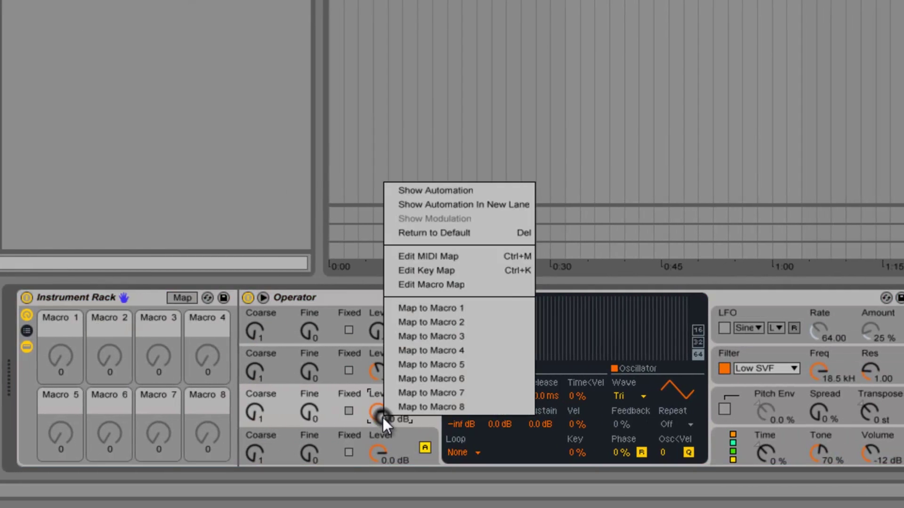
left_click(451, 307)
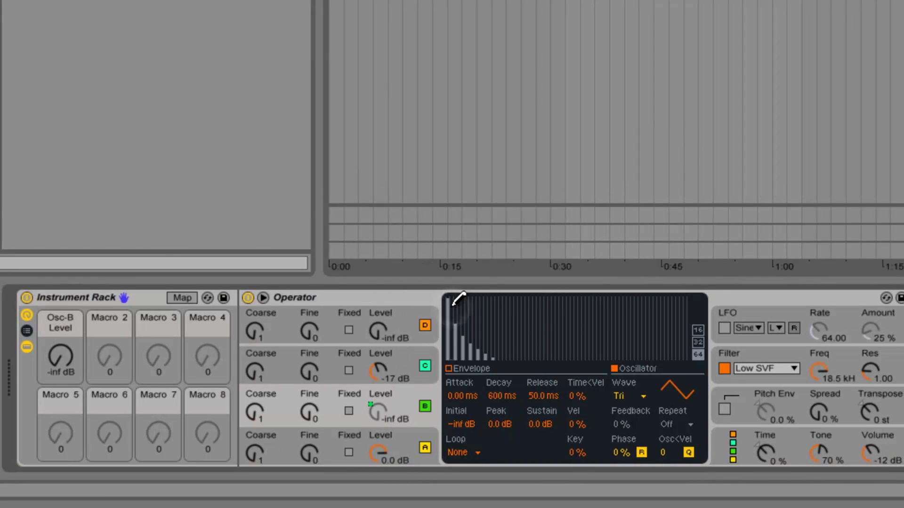
right_click(380, 372)
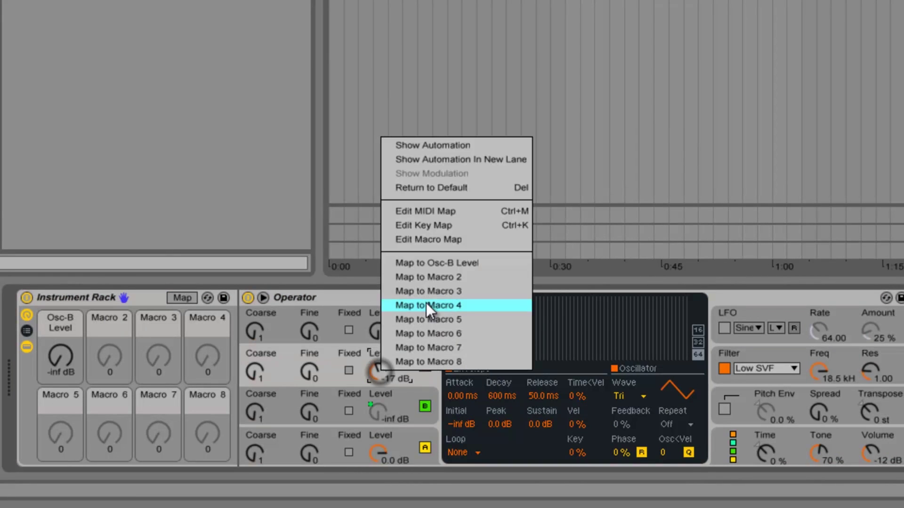
left_click(462, 264)
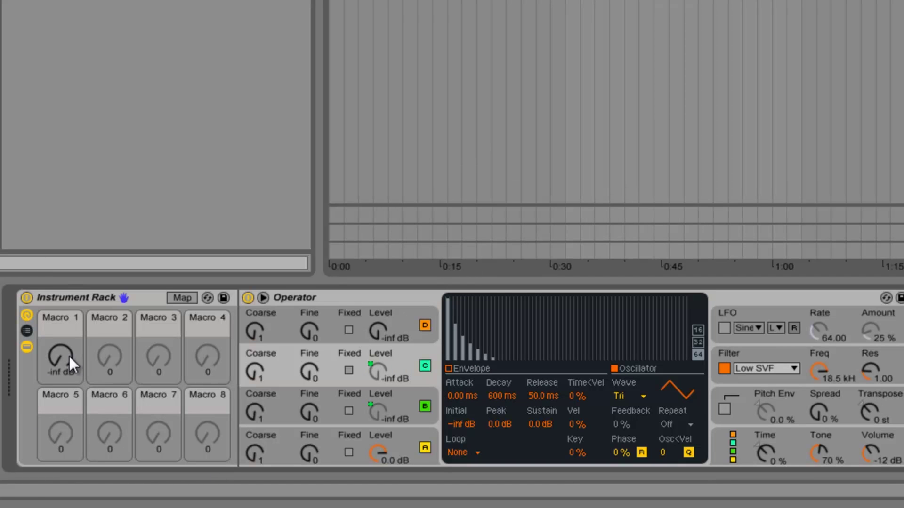
Limit the Osc-C output level's Macro 1 mapping to a maximum of -11 dB and turn Macro 1 up to 127
left_click(182, 298)
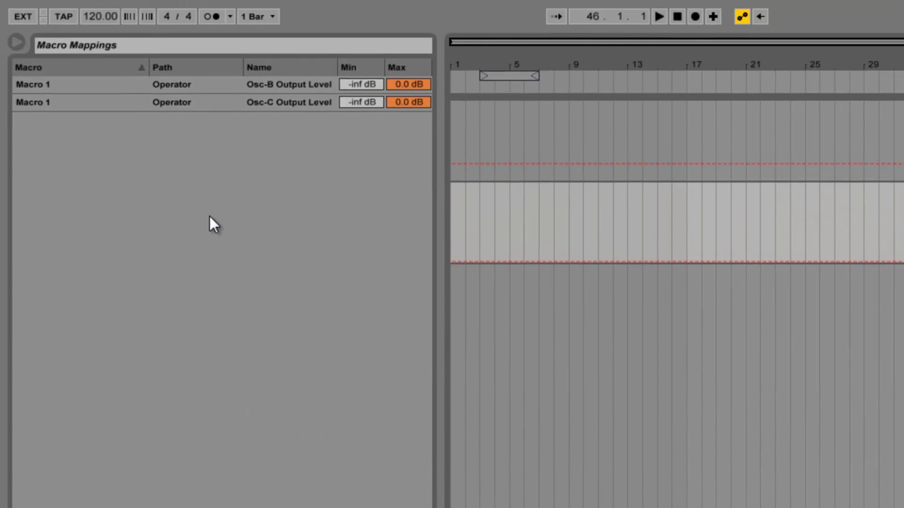
left_click(282, 103)
left_click_drag(420, 103, 420, 103)
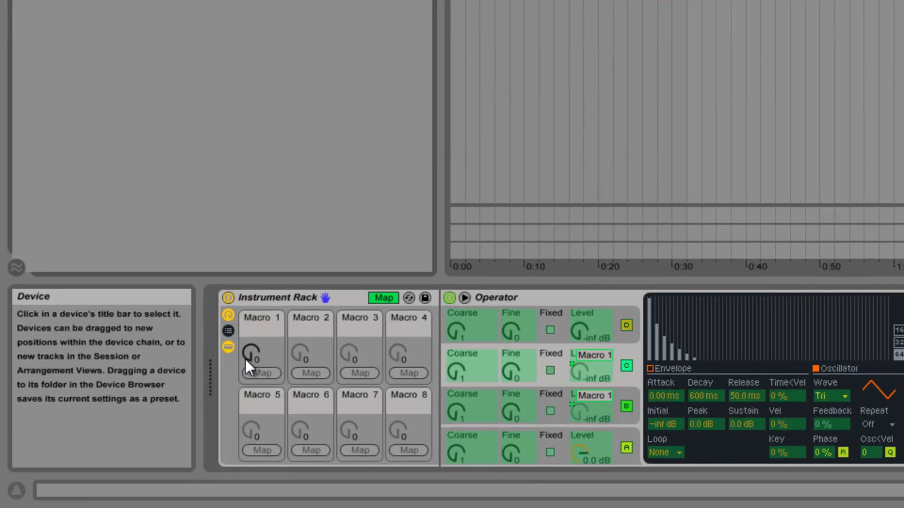
left_click_drag(245, 360, 262, 347)
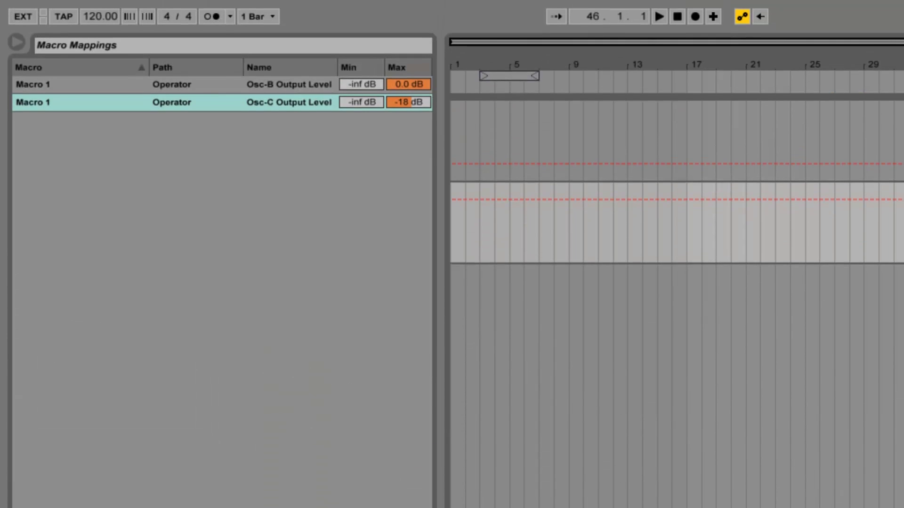
left_click(405, 103)
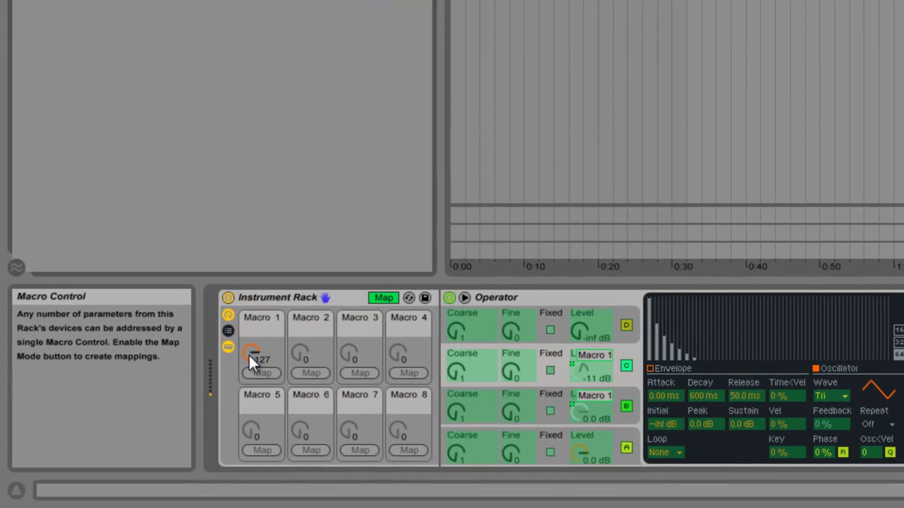
Leave macro mapping and select Operator's algorithm in which C modulates B while B and D both modulate A
left_click_drag(249, 355, 251, 330)
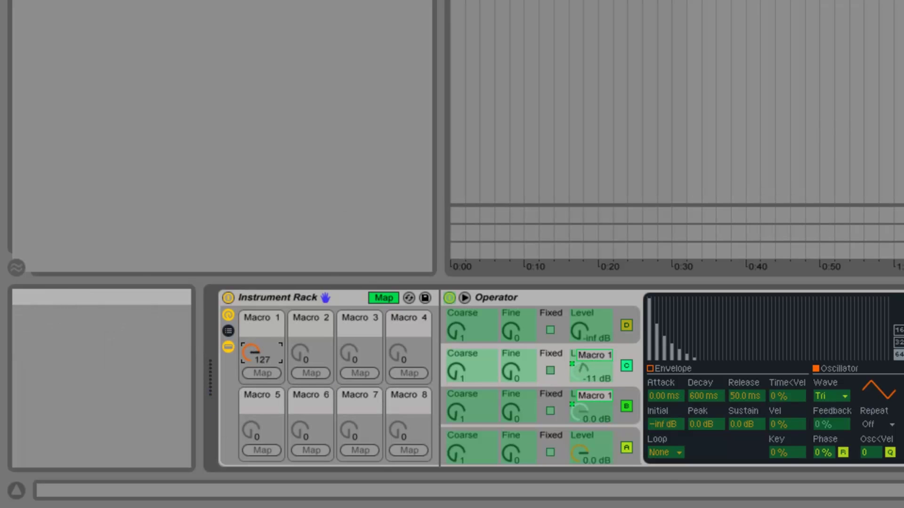
left_click(383, 297)
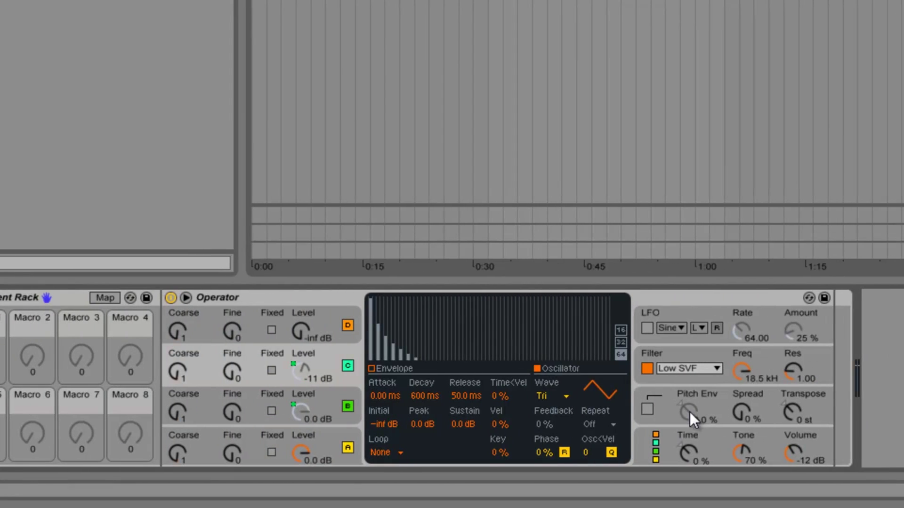
left_click(662, 443)
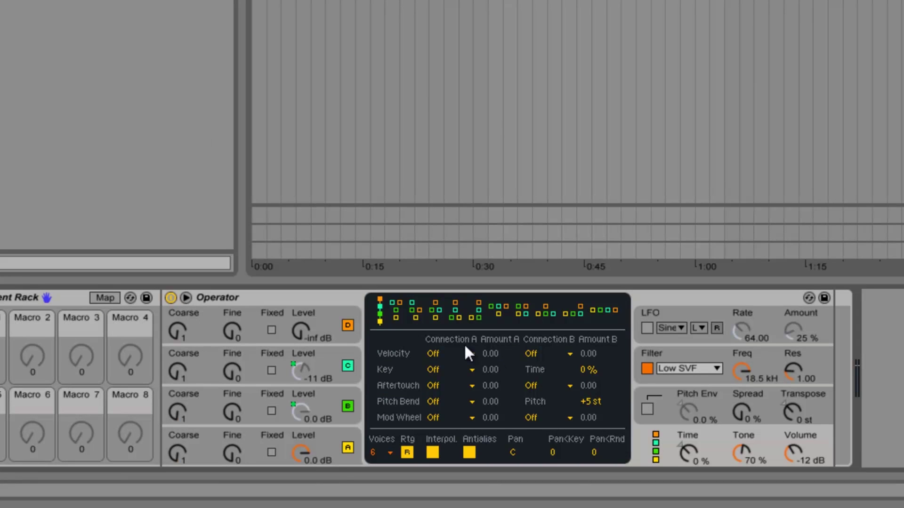
left_click(416, 310)
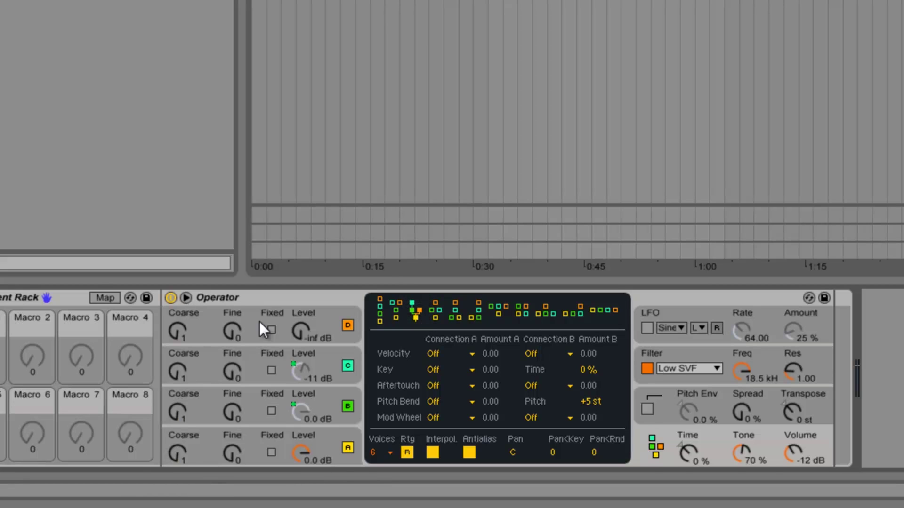
left_click(194, 434)
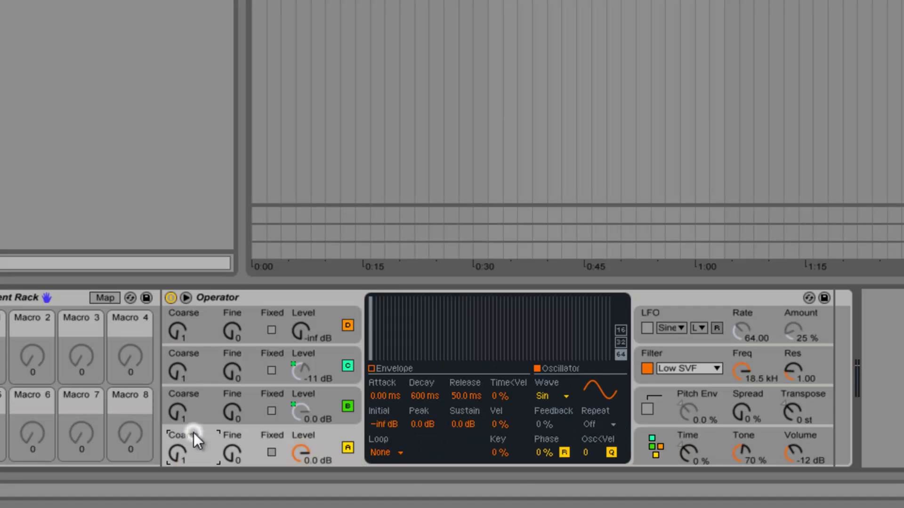
left_click(655, 445)
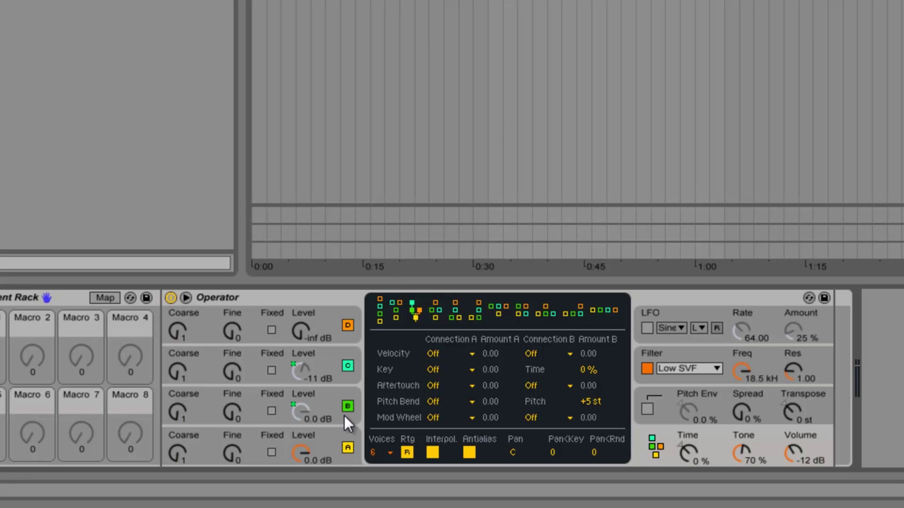
Raise oscillator D's output level to 0.0 dB while auditioning the sound
left_click_drag(0, 358, 0, 362)
left_click(308, 328)
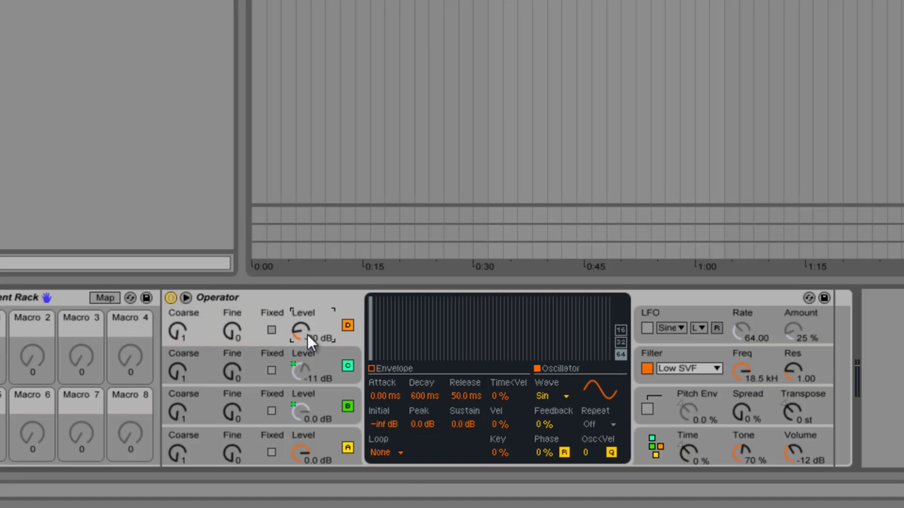
left_click_drag(304, 336, 312, 331)
left_click_drag(304, 335, 303, 316)
Set oscillator C's coarse tuning to 20 and its Macro 1 mapping maximum to -23 dB, checking with Macro 1 sweeps
left_click(176, 377)
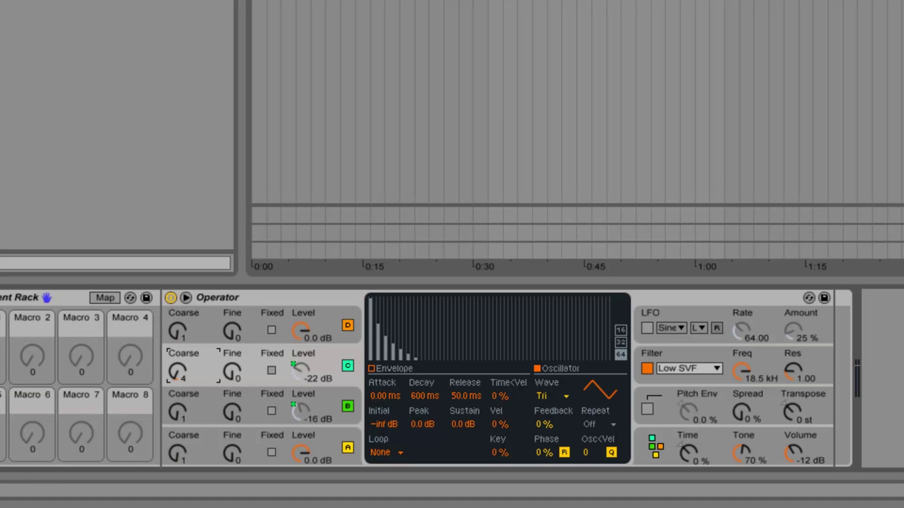
left_click_drag(33, 357, 38, 355)
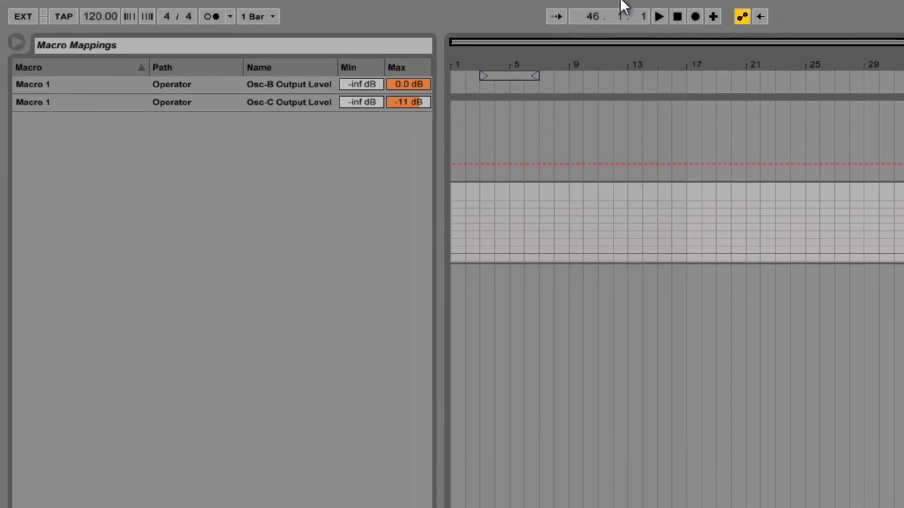
left_click_drag(409, 106, 410, 106)
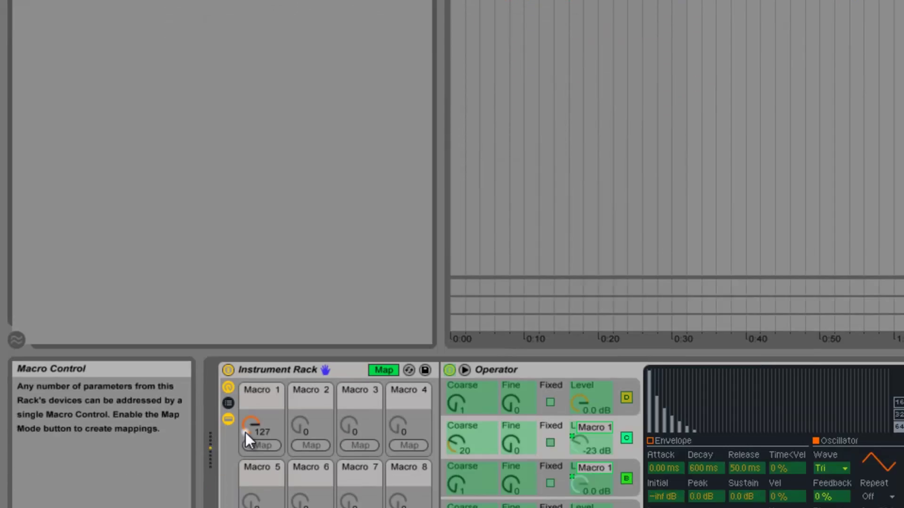
left_click(246, 364)
left_click_drag(245, 363, 244, 360)
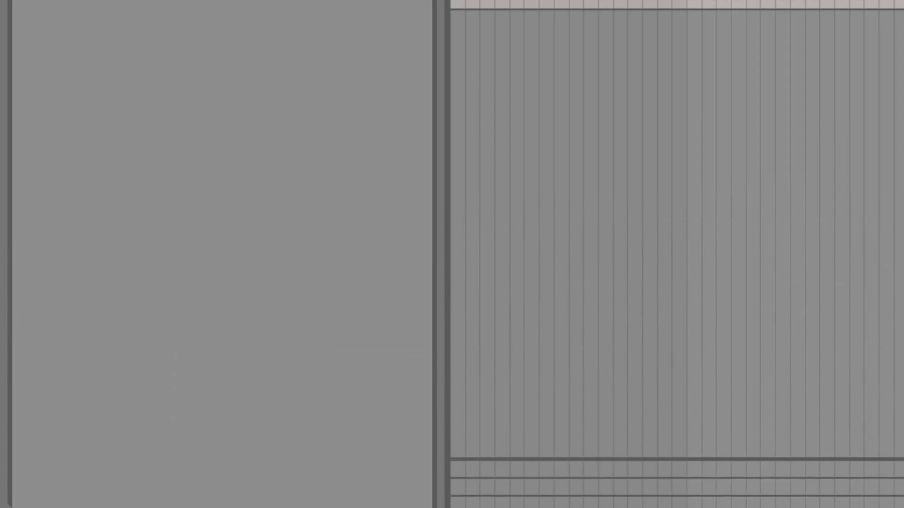
Adjust the minimum of the Osc-C output level mapping, settling on -38 dB, while auditioning Macro 1 sweeps
left_click(375, 106)
left_click_drag(374, 106, 374, 106)
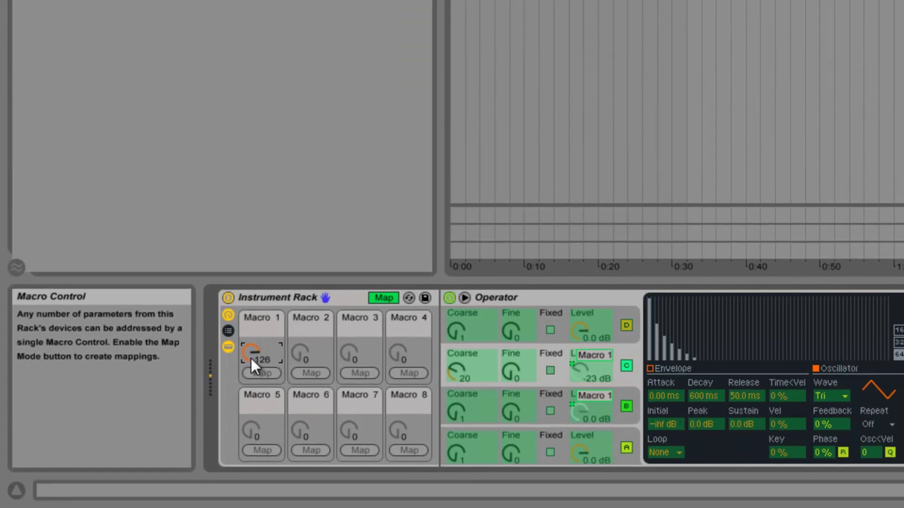
left_click_drag(252, 358, 253, 357)
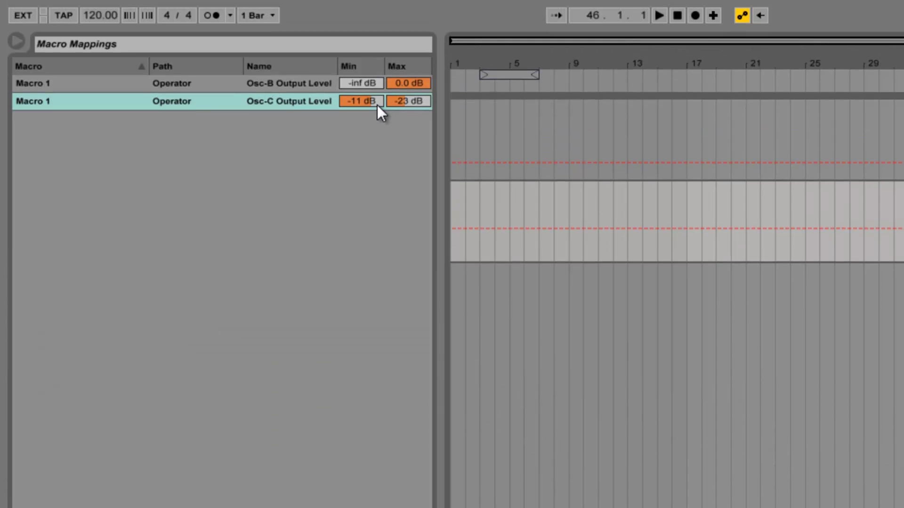
left_click_drag(377, 105, 377, 113)
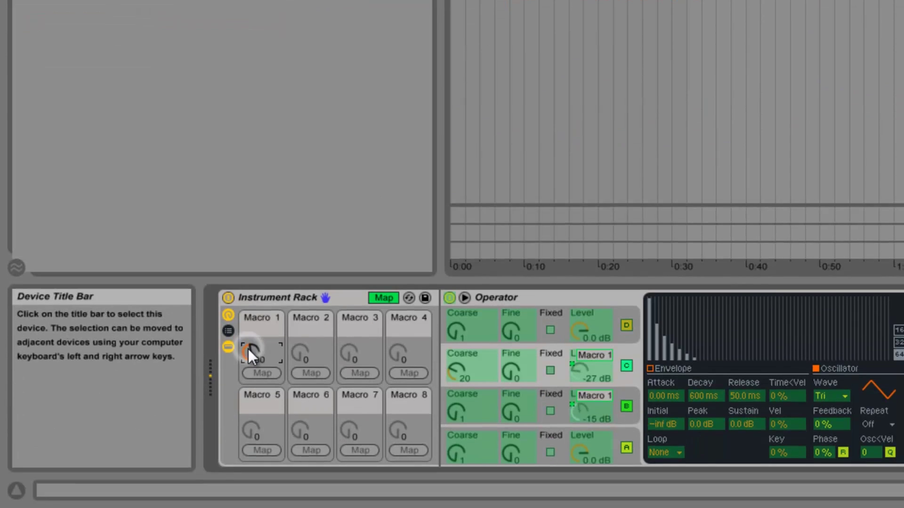
left_click_drag(247, 349, 249, 346)
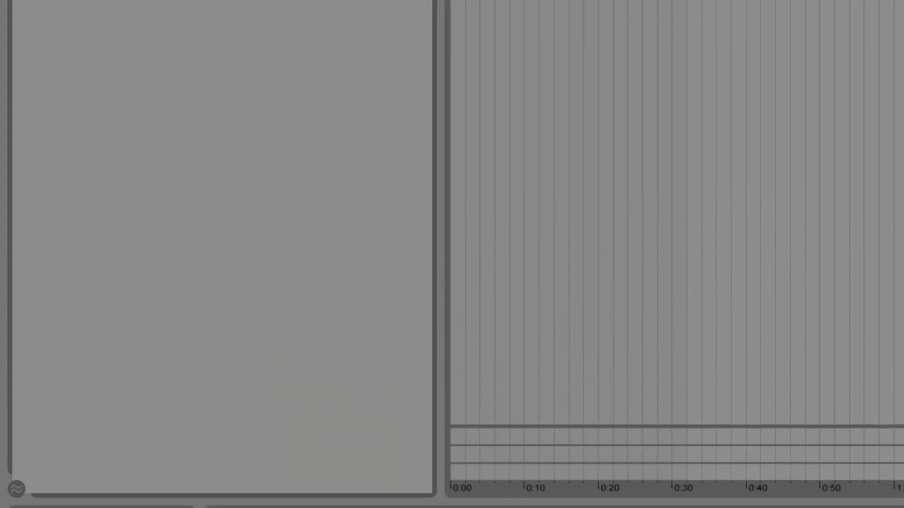
Set the Osc-C mapping range from -52 dB to -25 dB and audition Macro 1 sweeps, ending at 127
left_click_drag(417, 105, 416, 112)
left_click(418, 95)
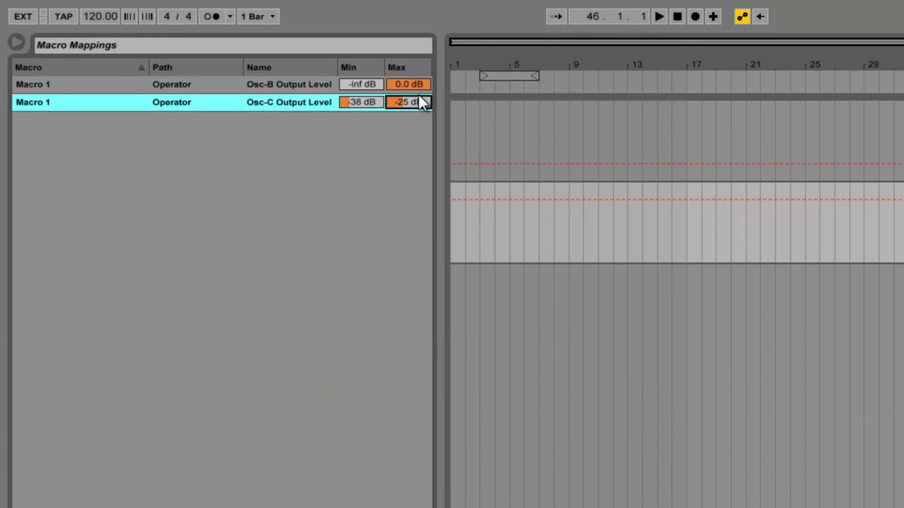
left_click(365, 103)
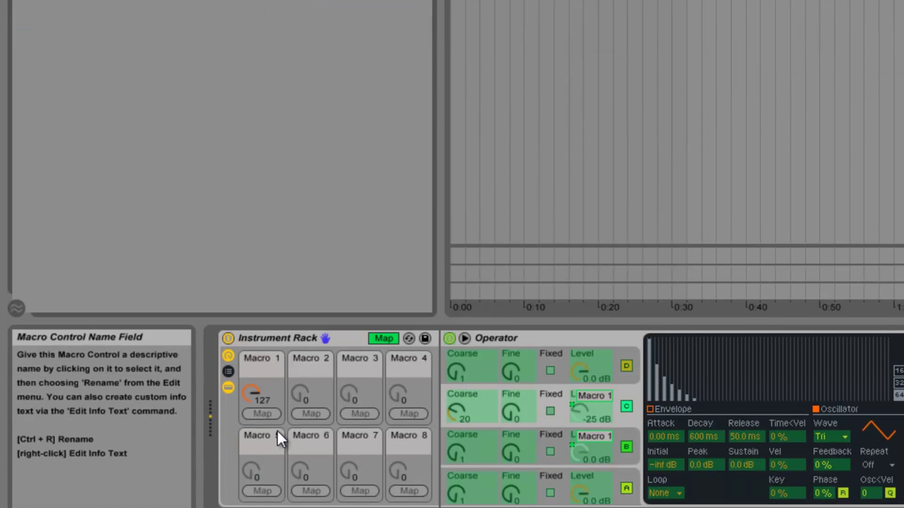
left_click_drag(247, 427, 250, 421)
left_click_drag(249, 348, 247, 354)
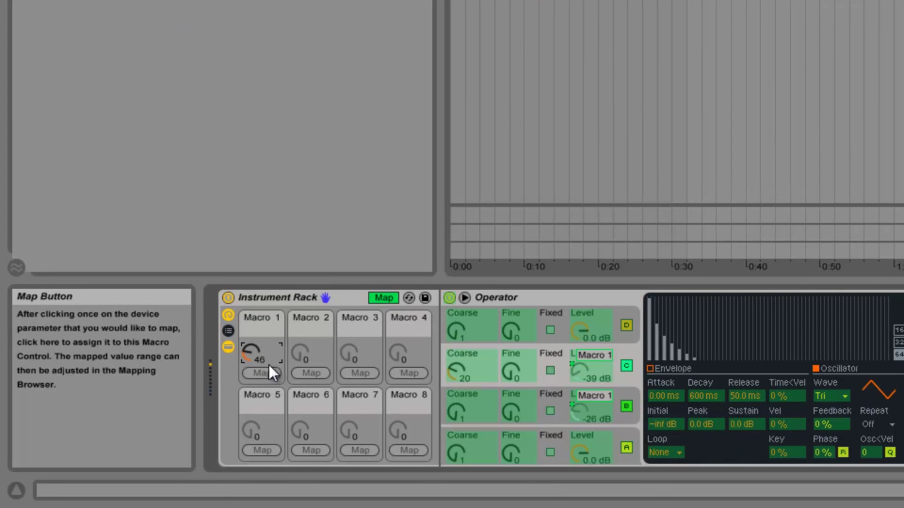
mouse_move(252, 357)
left_mouse_down()
mouse_move(250, 365)
mouse_move(256, 355)
left_mouse_up()
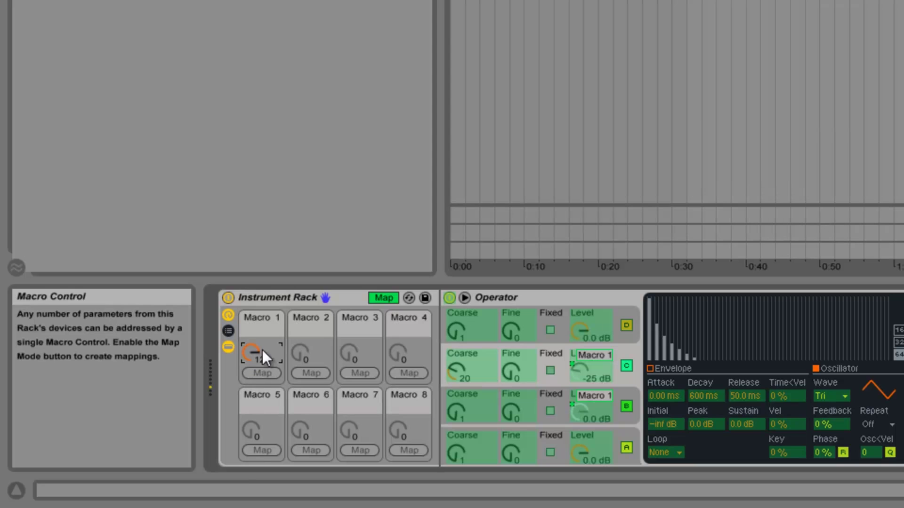
Leave macro mapping, audition changes to oscillator D's output level and map that level to Macro 1
left_click(549, 301)
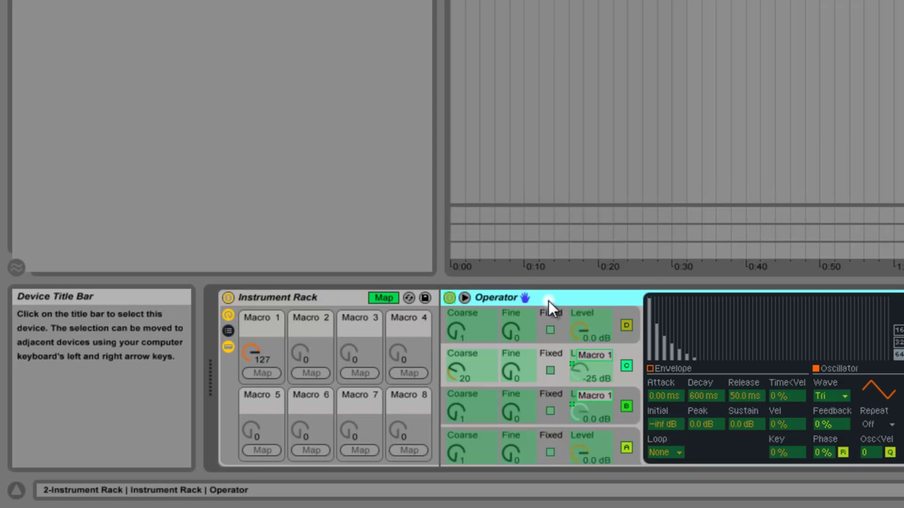
left_click(374, 302)
left_click(581, 332)
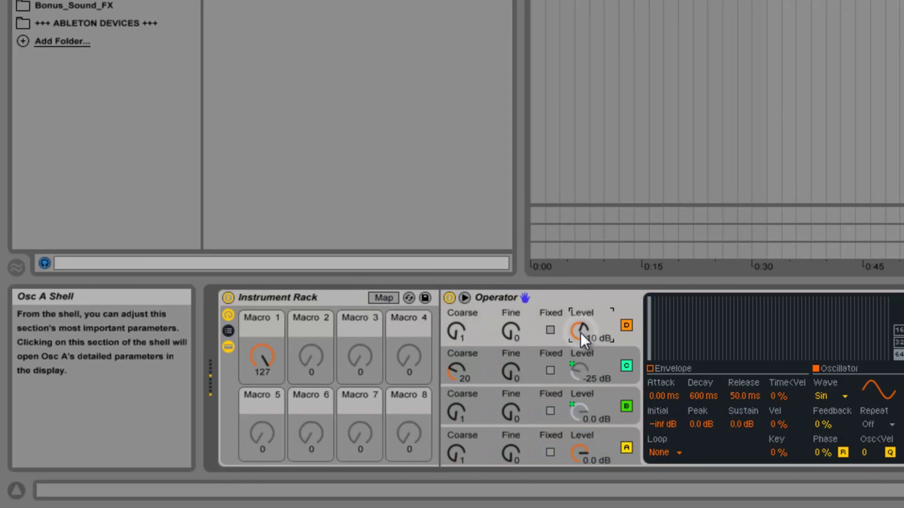
scroll(580, 332, "down", 3)
right_click(578, 334)
left_click(663, 218)
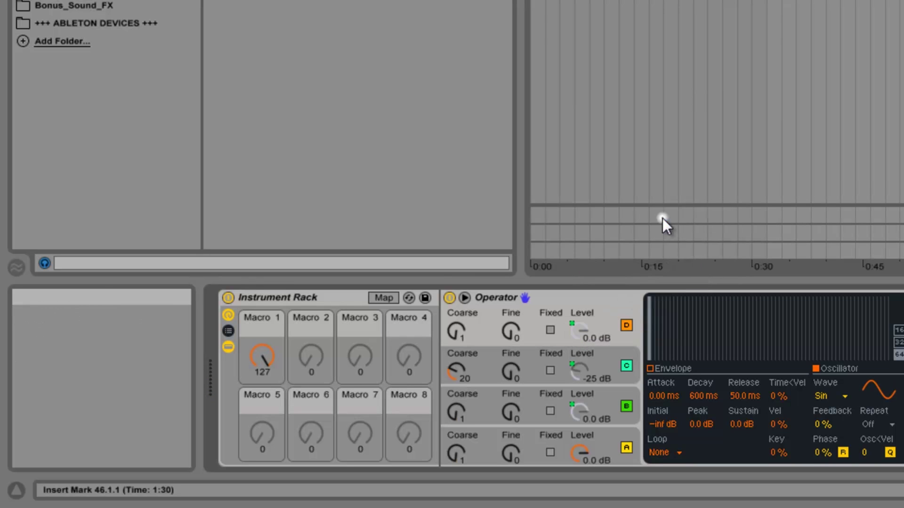
Try inverting the range of the Osc-D output level mapping and audition it with a Macro 1 sweep
left_click(377, 302)
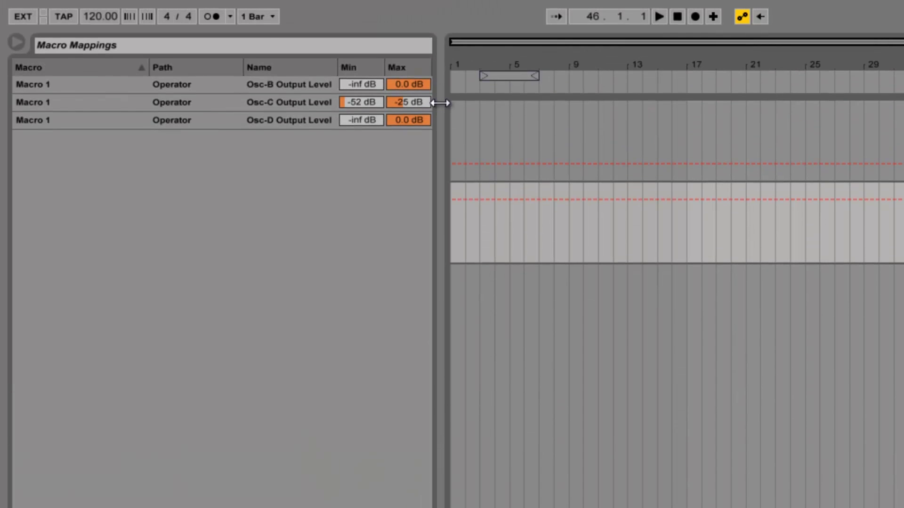
left_click(306, 118)
right_click(306, 118)
left_click(349, 126)
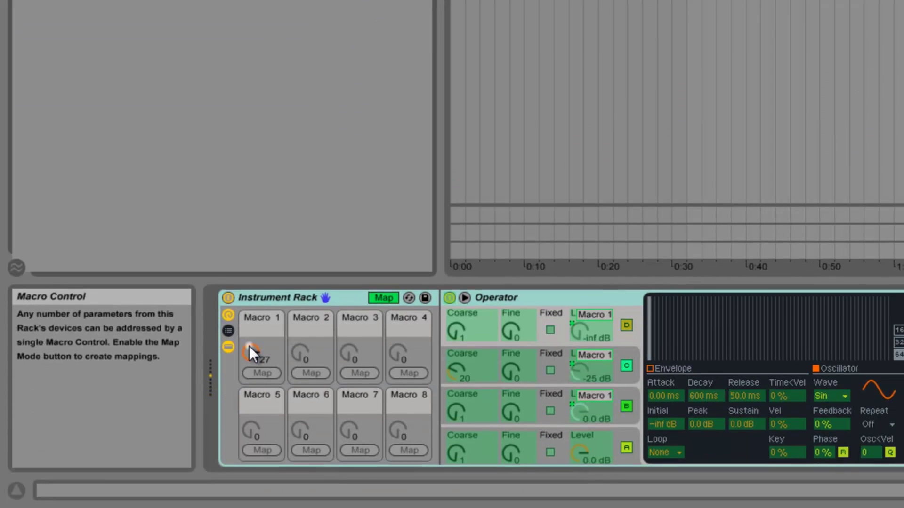
left_click_drag(249, 346, 258, 326)
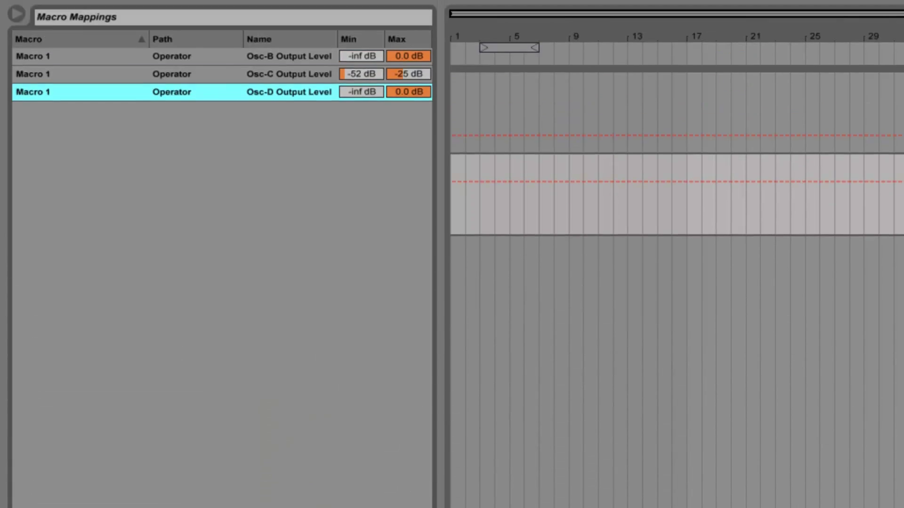
Set the Osc-D output level's Macro 1 mapping to range from -23 dB to -5.0 dB and audition the macro
left_click(409, 95)
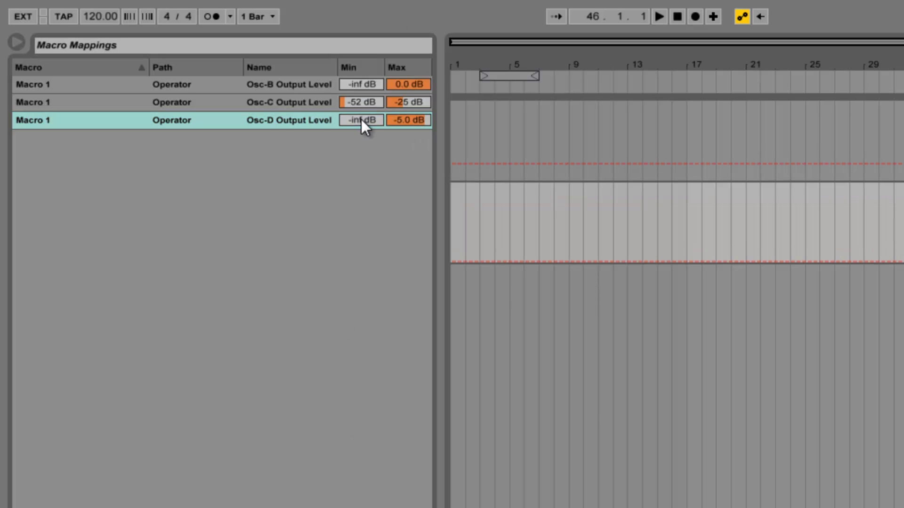
left_click_drag(361, 124, 361, 118)
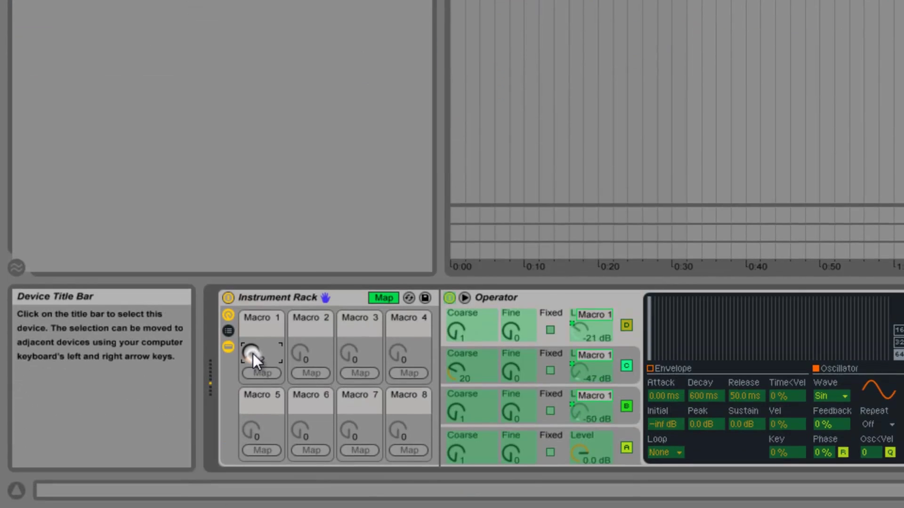
mouse_move(253, 354)
left_mouse_down()
mouse_move(253, 344)
mouse_move(252, 356)
left_mouse_up()
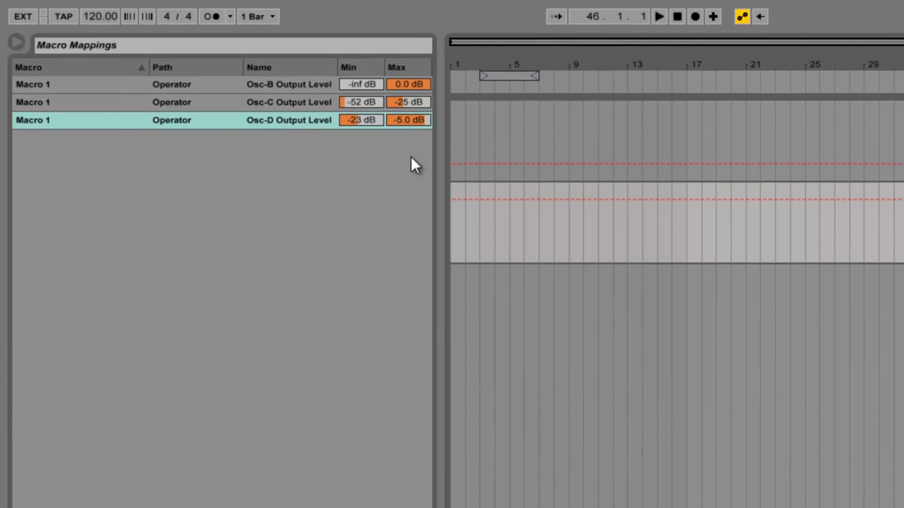
Adjust the Macro 1 mapping maximums to -23 dB for Osc-C and -5.6 dB for Osc-D while sweeping the macro
left_click(421, 121)
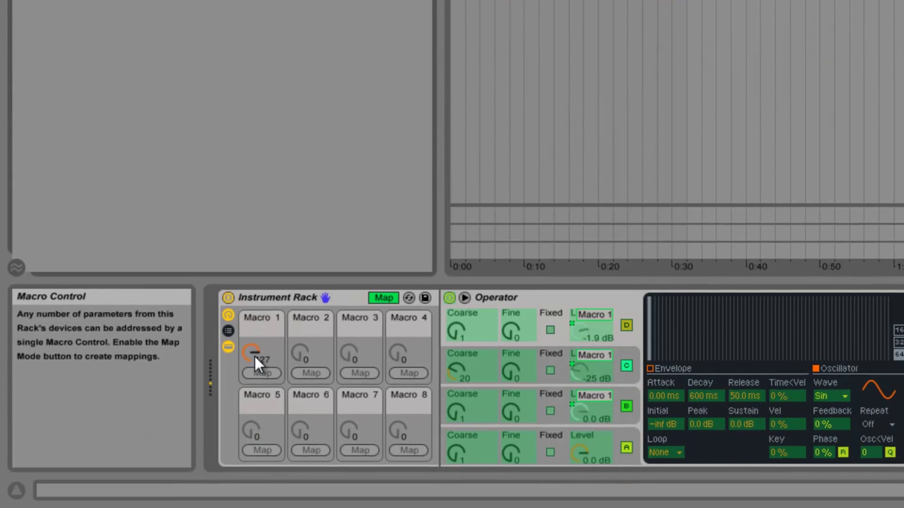
left_click_drag(255, 356, 277, 329)
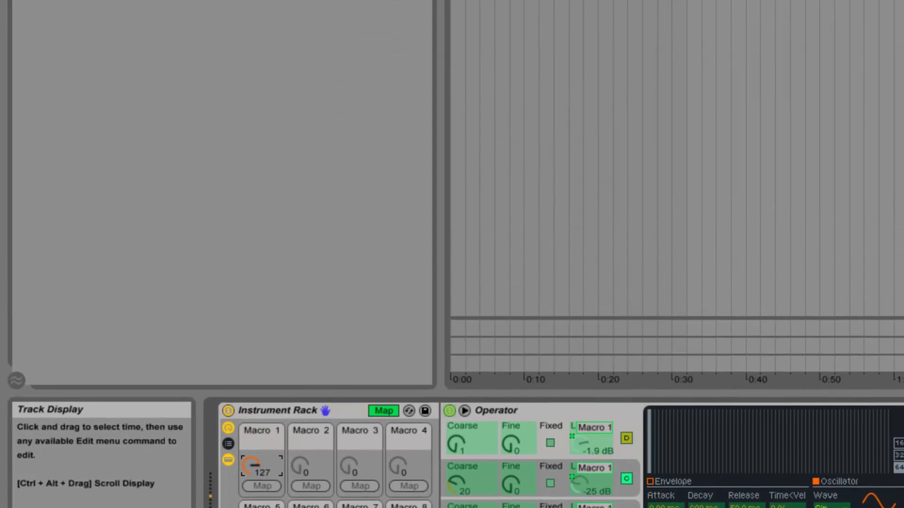
left_click_drag(420, 83, 422, 102)
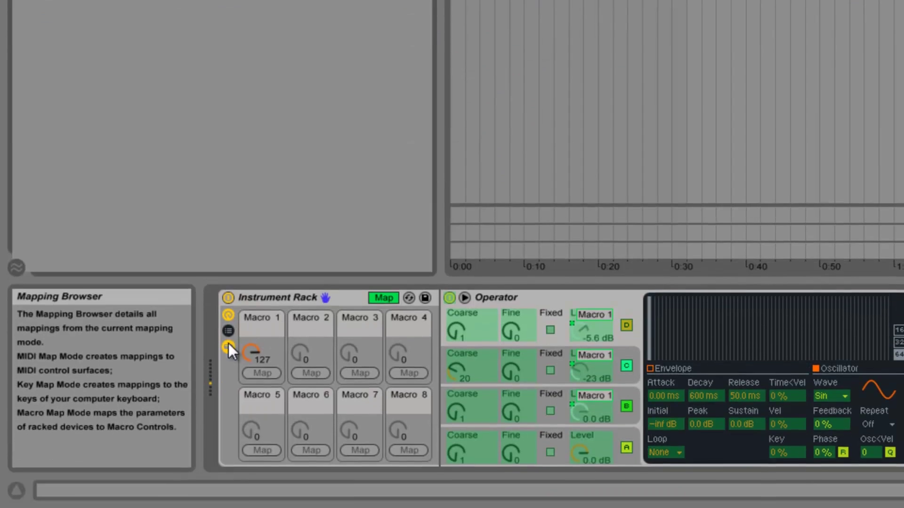
left_click_drag(247, 352, 247, 348)
Set the Macro 1 mapping minimums to -24 dB for Osc-B and -40 dB for Osc-C, and fine-tune Osc-D's maximum
left_click(423, 1)
left_click_drag(250, 346, 250, 348)
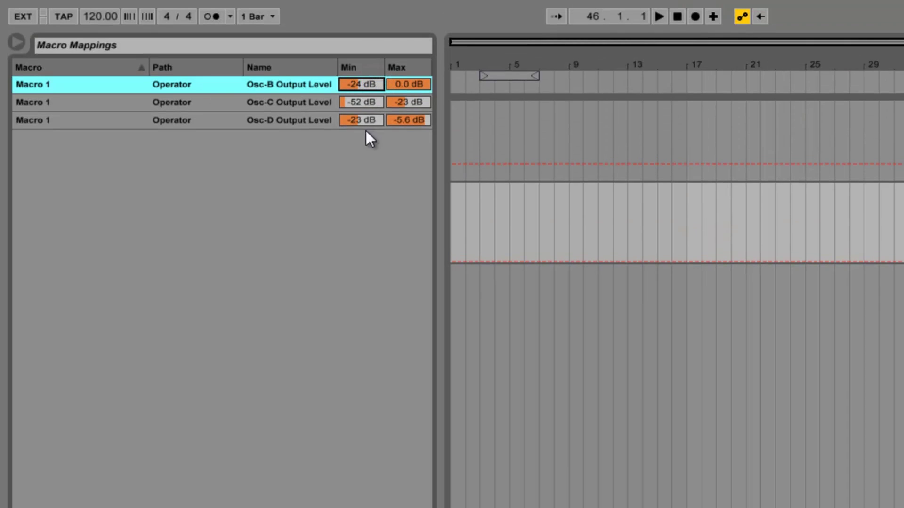
left_click(361, 103)
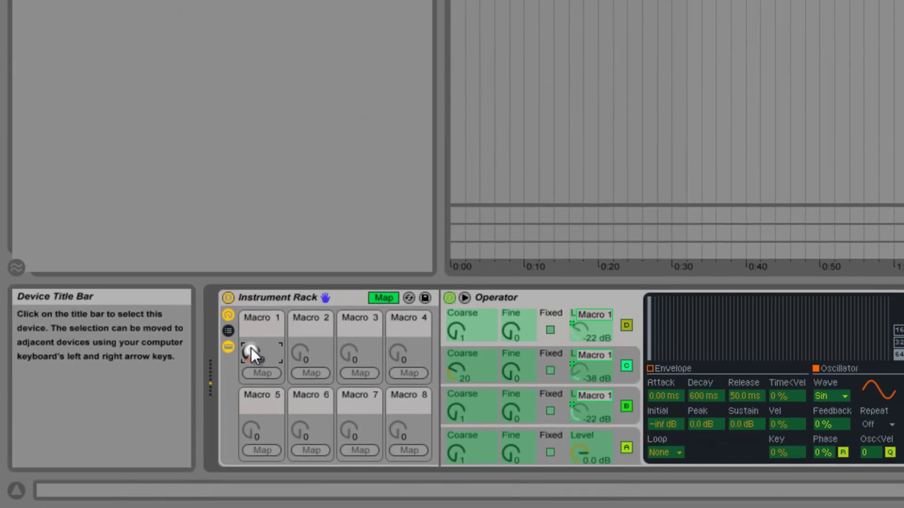
left_click_drag(251, 349, 251, 349)
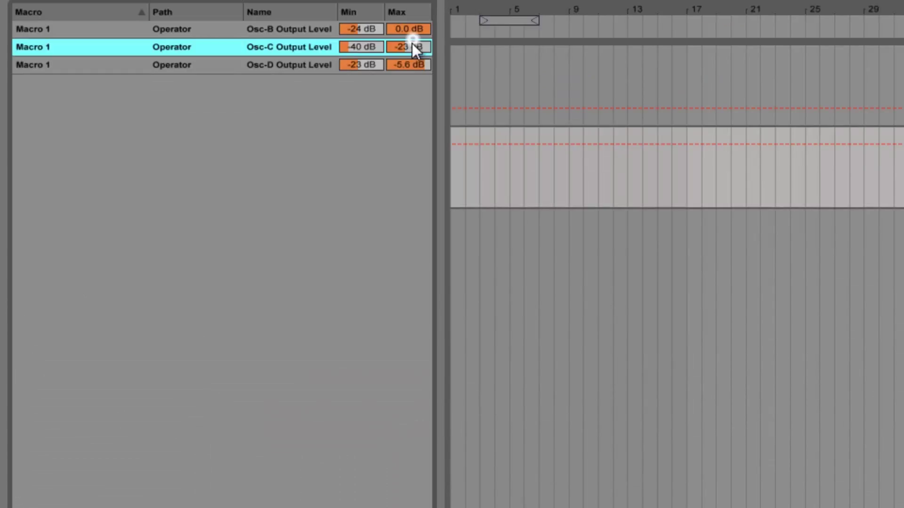
left_click_drag(417, 123, 417, 124)
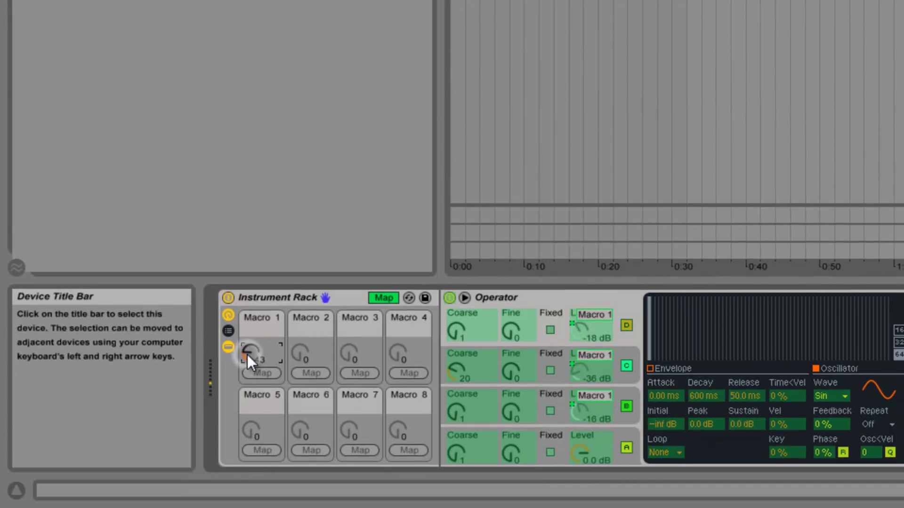
Audition Macro 1 by raising it to 114, and leave macro mapping mode
left_click_drag(247, 355, 248, 354)
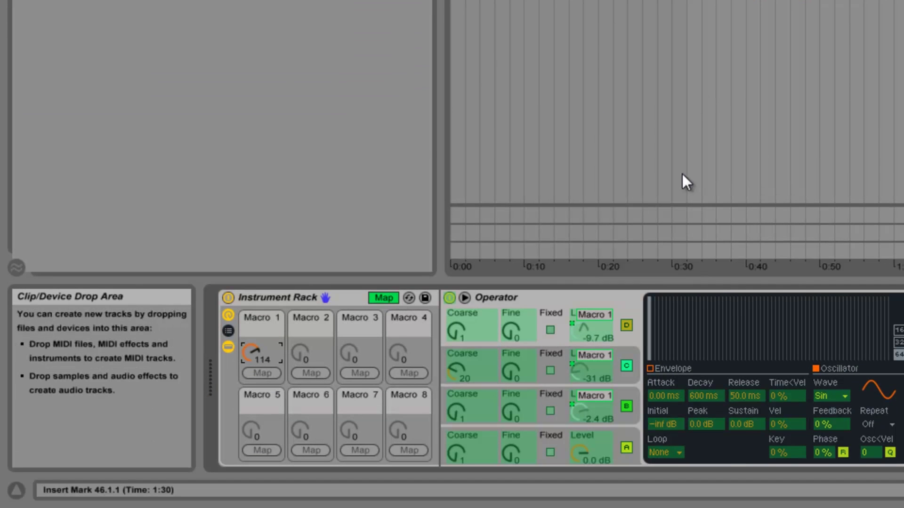
left_click(391, 298)
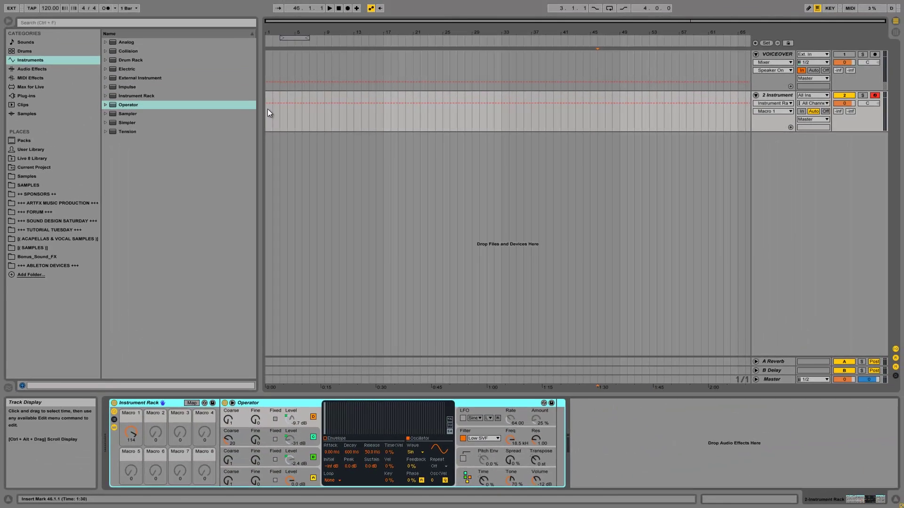
Insert an empty four-bar MIDI clip from 1.1.1 to 5.1.1 on the instrument track and open it for note editing
left_click_drag(268, 109, 301, 107)
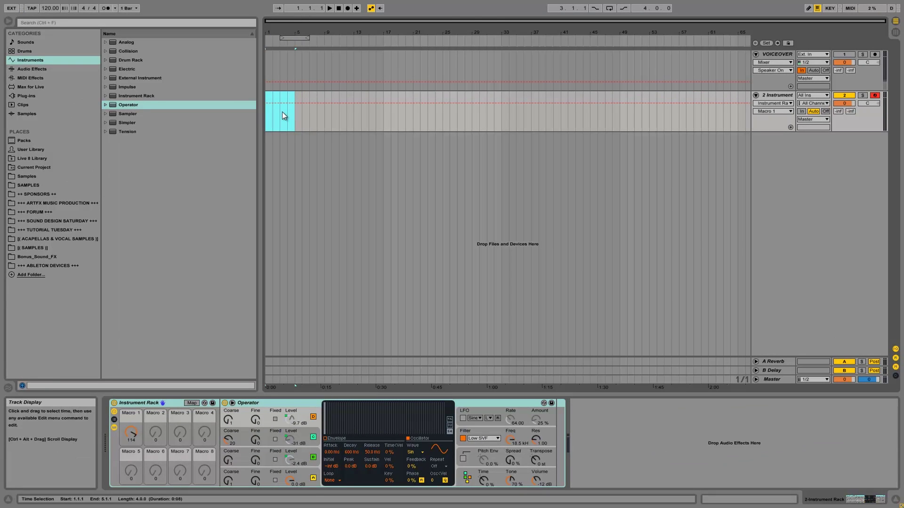
key("ctrl+shift+m")
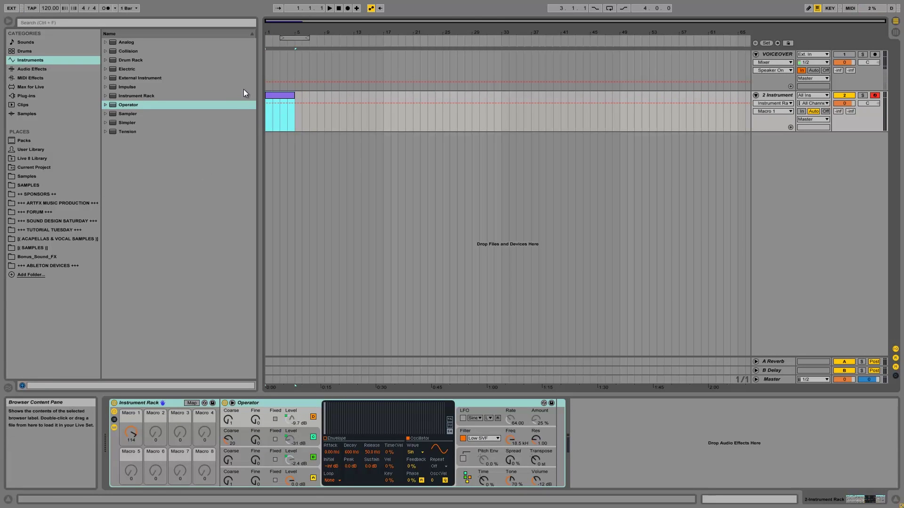
left_click(277, 93)
left_click(277, 93)
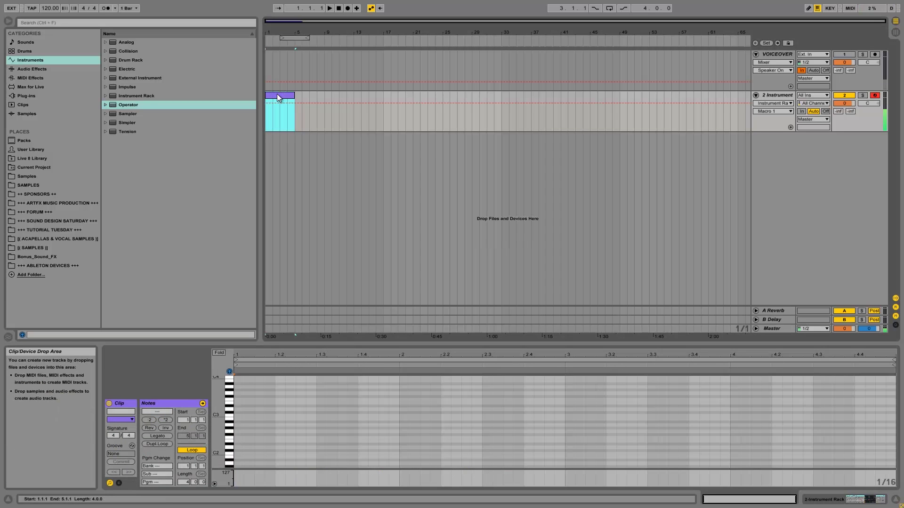
Draw one-beat F0 notes at 1.1 and 1.3, and duplicate the pair to 2.1 and 2.3
scroll(301, 454, "down", 5)
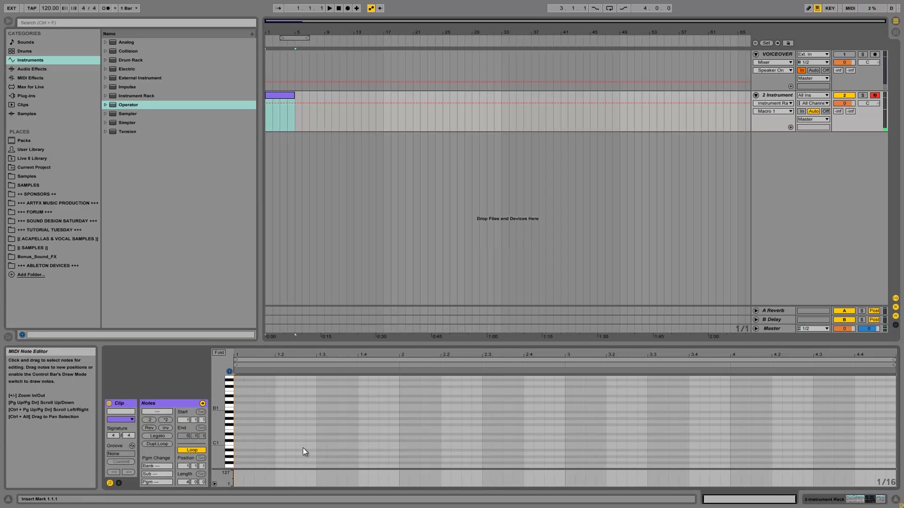
scroll(303, 447, "down", 4)
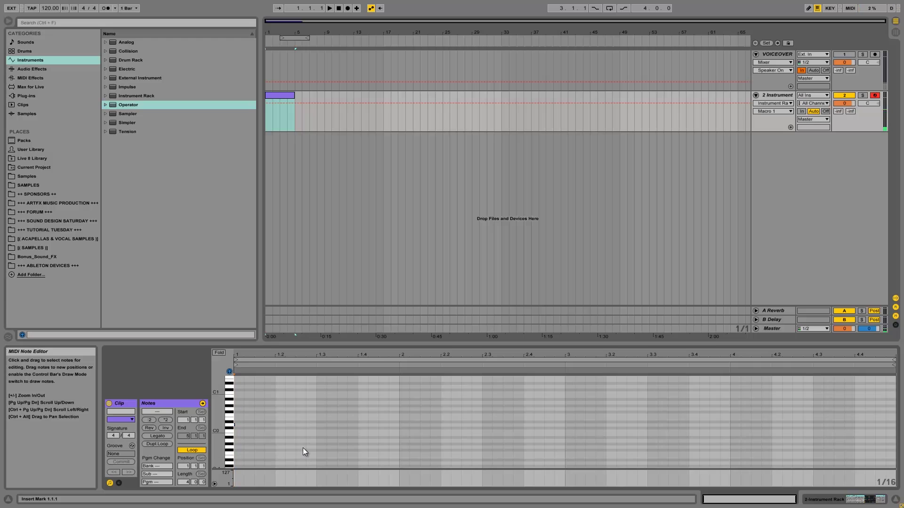
double_click(236, 416)
left_click_drag(236, 417, 270, 340)
left_click_drag(257, 417, 233, 431)
key("ctrl+d")
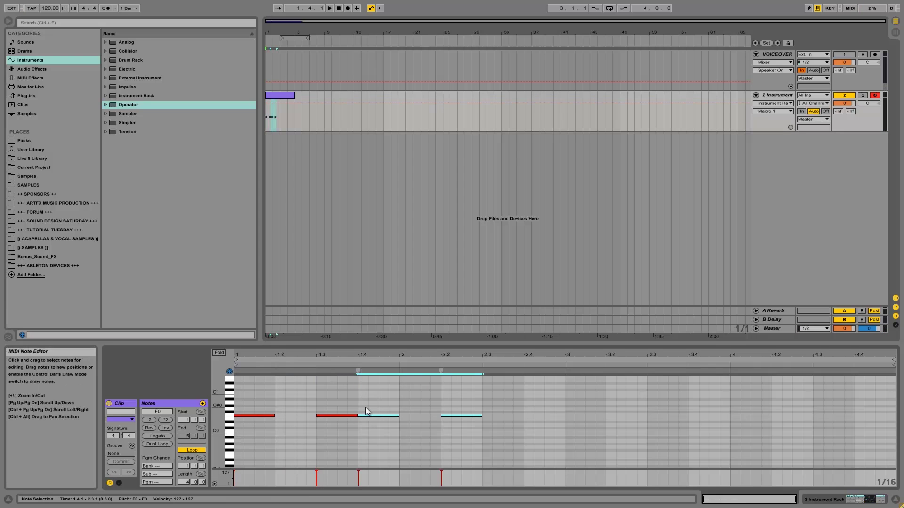
left_click_drag(386, 419, 421, 421)
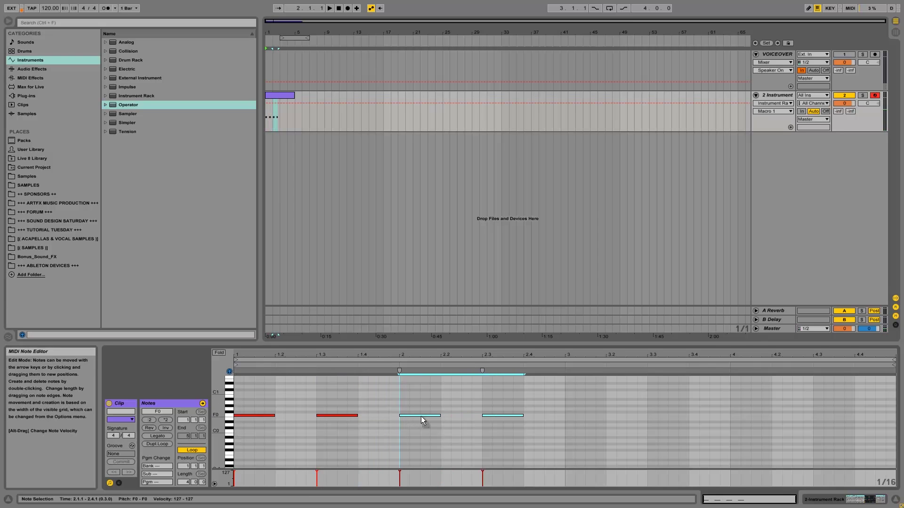
Move the second, third and fourth F0 notes earlier to start at 1.2.3, 1.4 and 2.1.3
left_click(397, 420)
left_click_drag(329, 418, 305, 419)
left_click_drag(416, 417, 370, 420)
left_click_drag(513, 417, 451, 420)
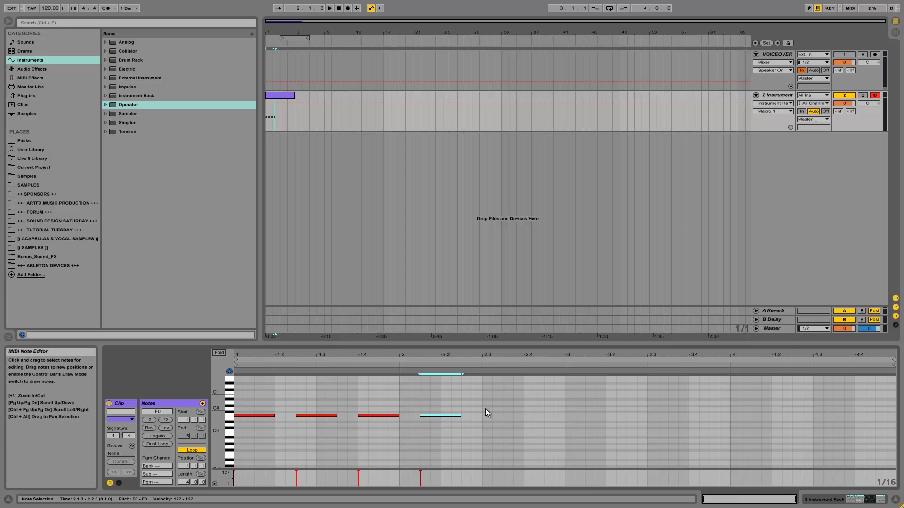
Add one-beat notes G#0 at 2.3 and G0 at 2.4, and duplicate the whole two-bar pattern into bars 3 and 4
left_click(485, 409)
double_click(485, 407)
left_click_drag(493, 405, 566, 410)
double_click(526, 408)
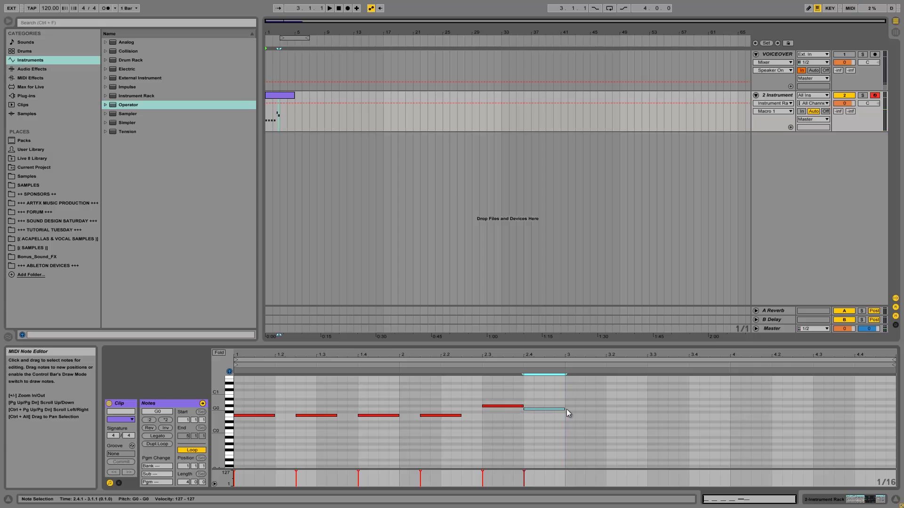
key("ctrl+a")
key("ctrl+d")
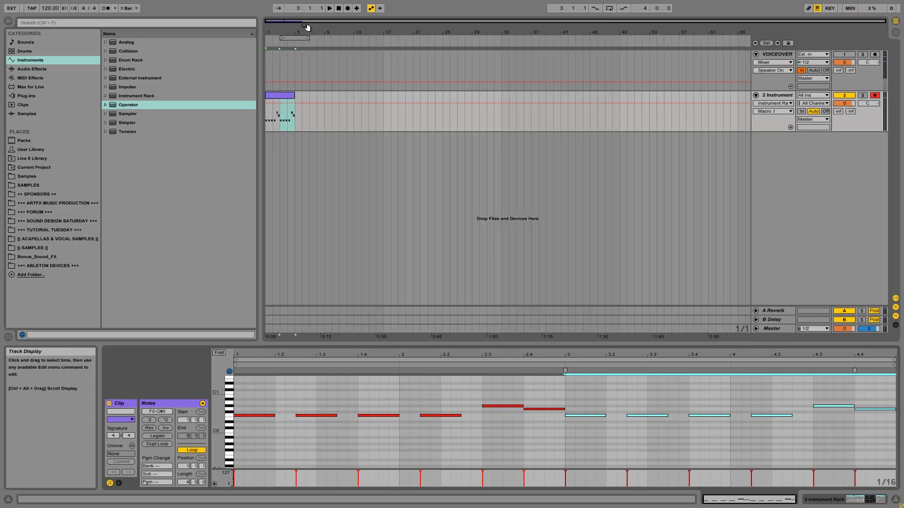
Move the four-bar arrangement loop to bar 1 so it spans the MIDI clip
left_click_drag(288, 38, 273, 38)
double_click(274, 28)
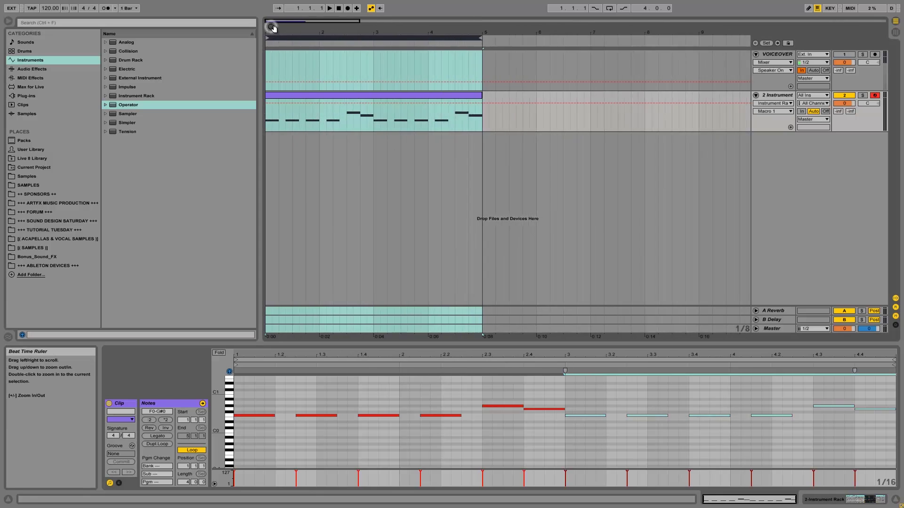
Draw a Macro 1 automation spike over the first note, rising from 0 to 127 and falling back to 0
left_click(267, 105)
left_click_drag(266, 108, 275, 130)
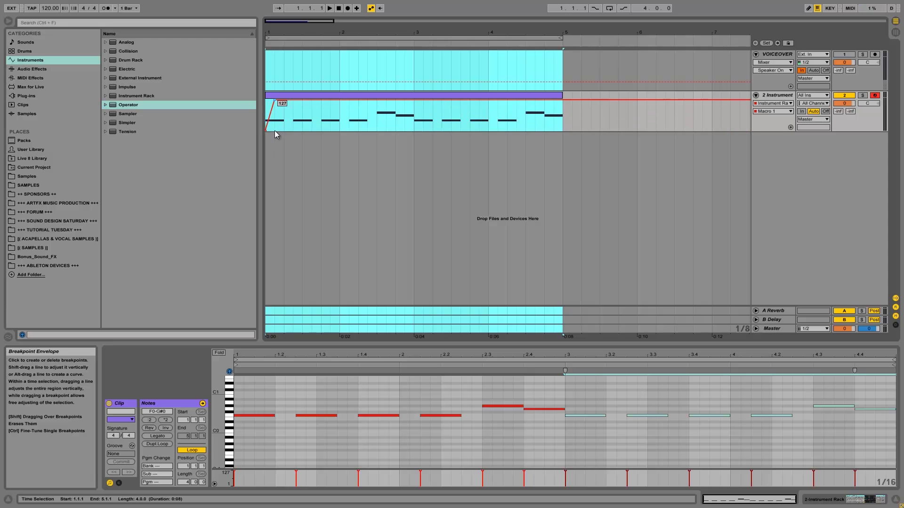
left_click_drag(282, 100, 282, 131)
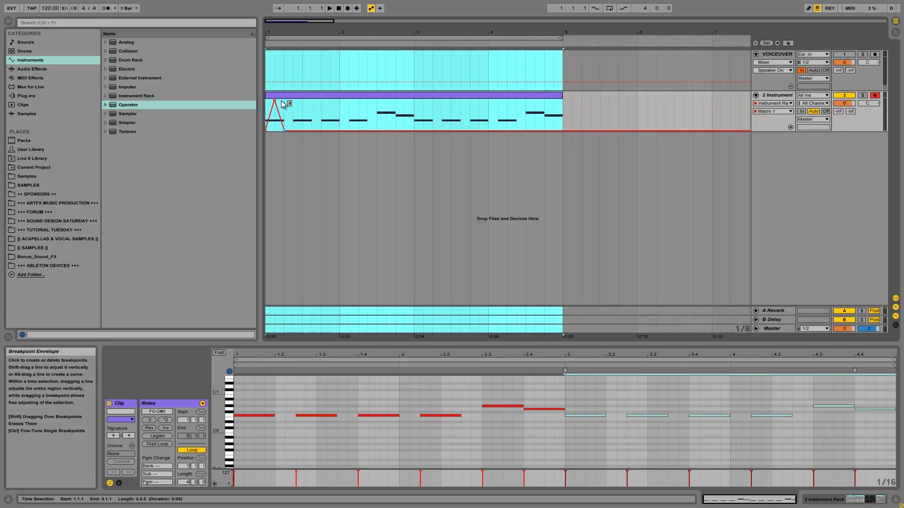
Curve the first note's Macro 1 automation rise, hold it at 127 until the note's end, and audition the shape
key("space")
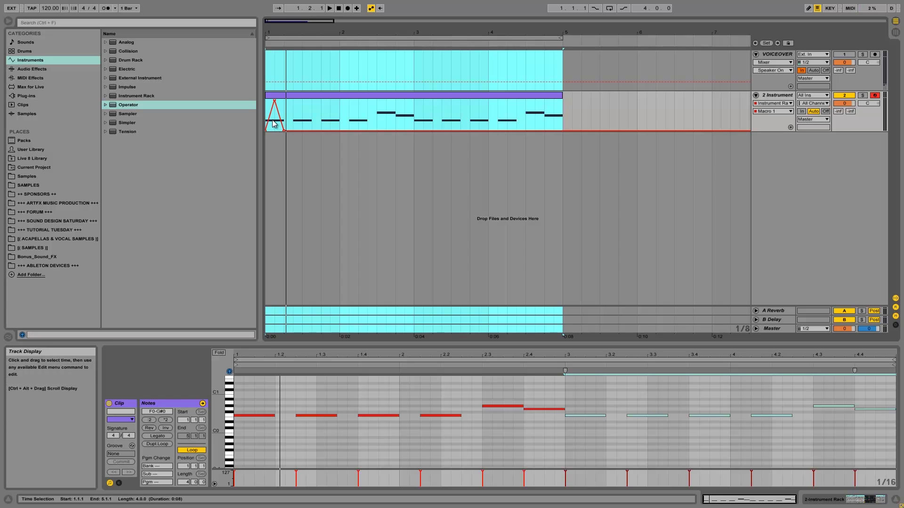
mouse_move(272, 113)
left_mouse_down()
mouse_move(268, 100)
mouse_move(284, 100)
mouse_move(276, 100)
left_mouse_up()
key("space")
key("space")
key("space")
left_click(274, 100)
key("ctrl+z")
key("ctrl+y")
key("ctrl+z")
mouse_move(272, 104)
left_mouse_down()
mouse_move(275, 97)
mouse_move(284, 113)
left_mouse_up()
key("space")
key("space")
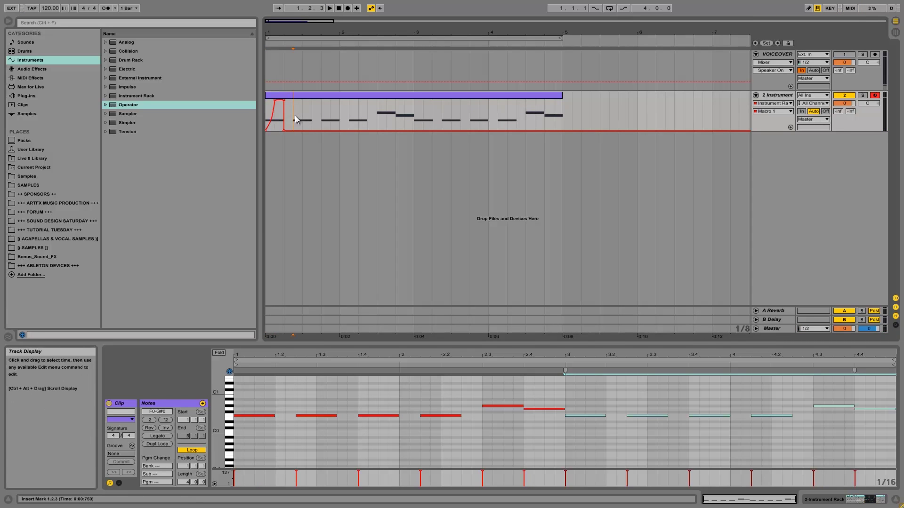
Repeat the Macro 1 automation shape on the second note, and copy both shapes onto the third and fourth notes
key("ctrl+d")
left_click(271, 111)
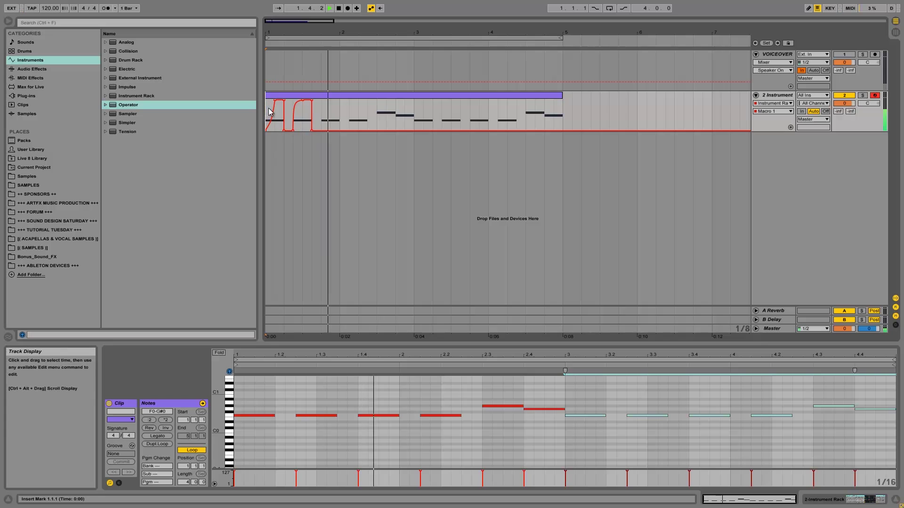
left_click_drag(319, 111, 266, 113)
right_click(267, 114)
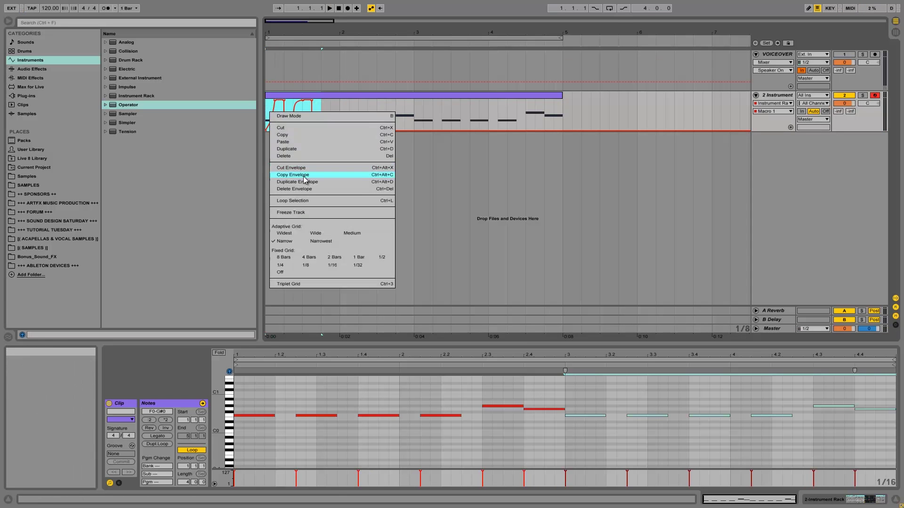
left_click(325, 177)
left_click(267, 112)
key("space")
key("space")
left_click_drag(313, 112, 342, 111)
Build curved 0-to-127 Macro 1 automation rises on the last two notes of bar 2 and audition them
left_click(376, 111)
left_click(414, 130)
left_click(396, 131)
left_click(378, 118)
key("space")
key("ctrl+v")
left_click(377, 105)
key("space")
key("space")
Duplicate the Macro 1 automation of bars 1 and 2 onto bars 3 and 4, and return to 1.1.1
left_click_drag(267, 109, 415, 111)
key("ctrl+d")
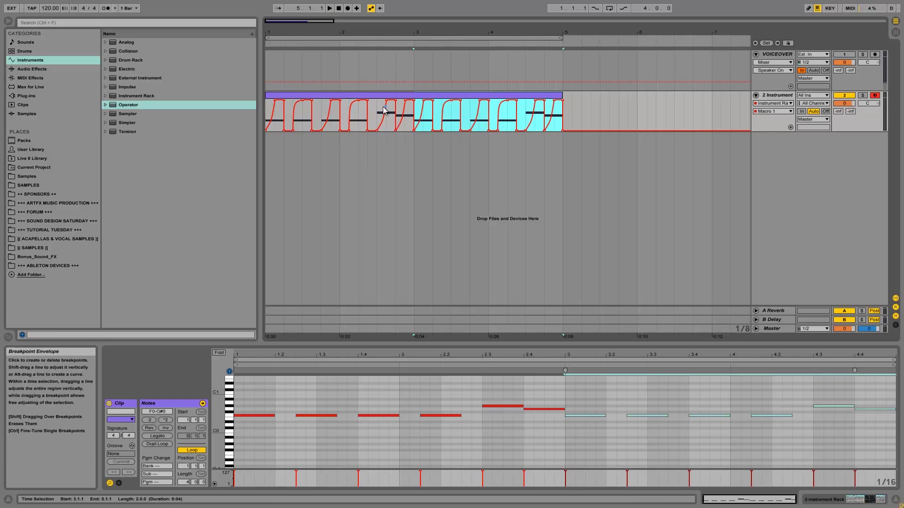
left_click(271, 110)
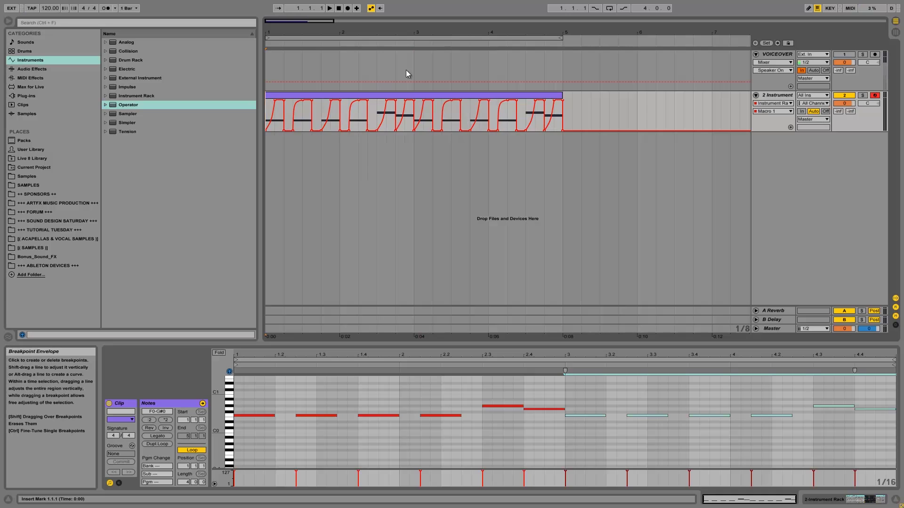
Enable looping and play the clip with the metronome on and the tempo at 110, showing the track's devices
left_click(610, 9)
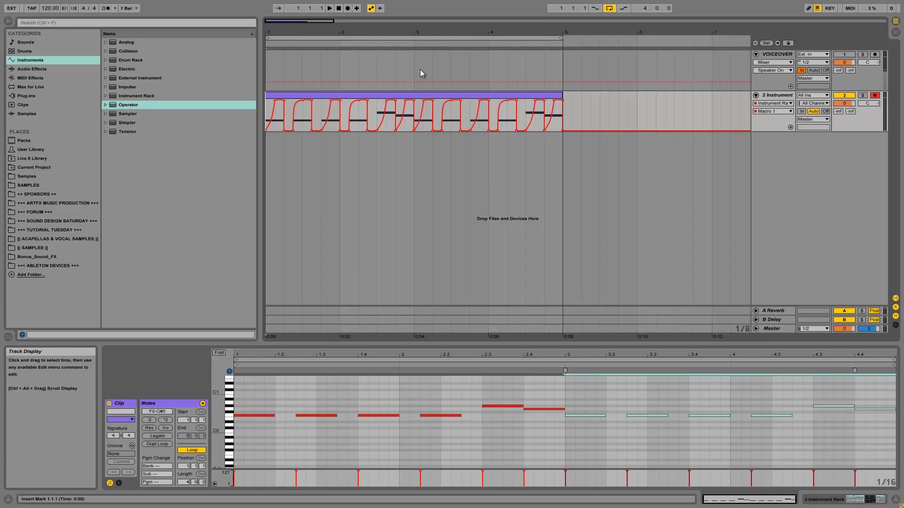
key("space")
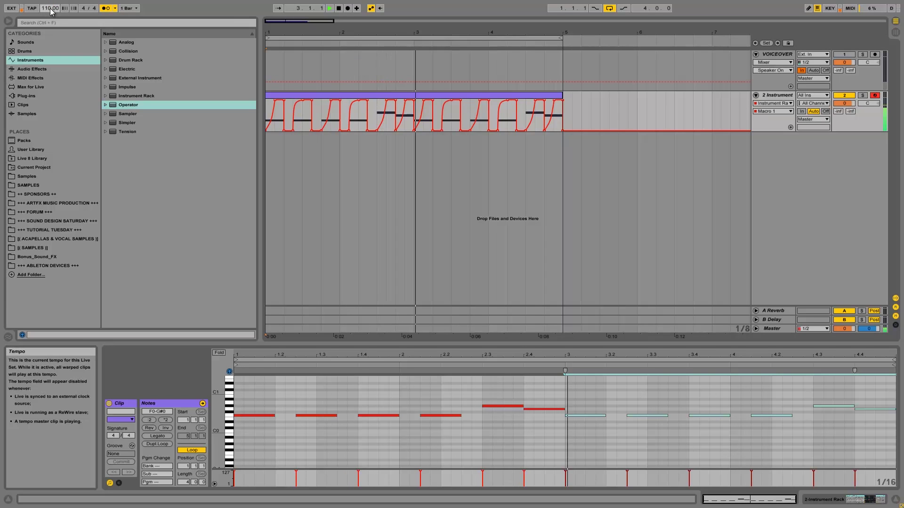
left_click(827, 499)
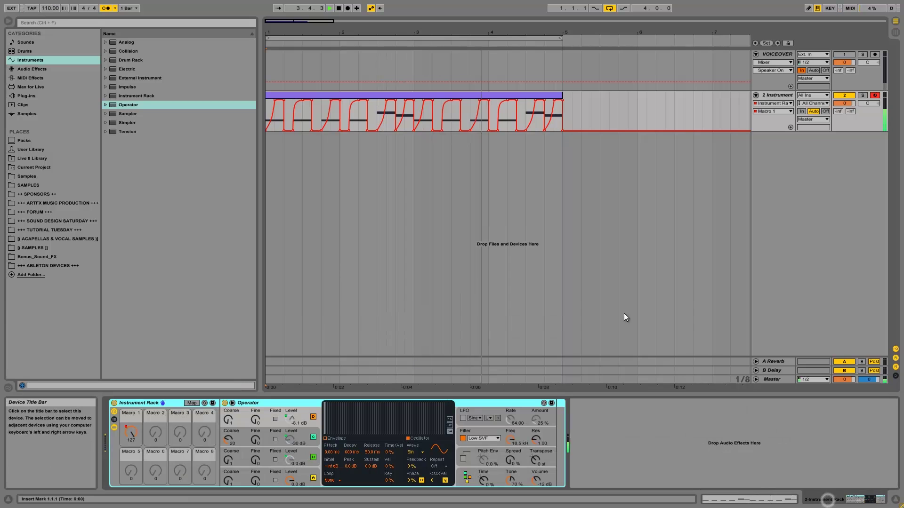
key("space")
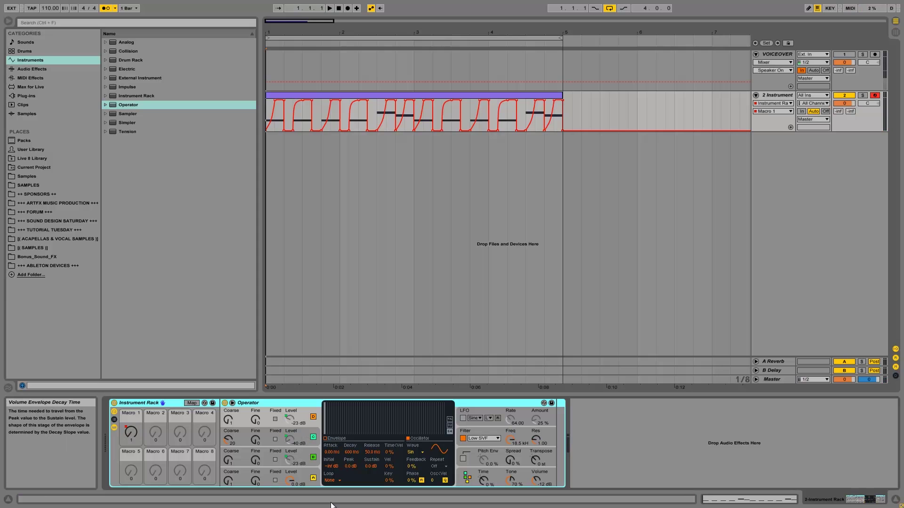
Change Operator's algorithm to C and D both modulating B, with B modulating A, and play the loop
left_click(466, 475)
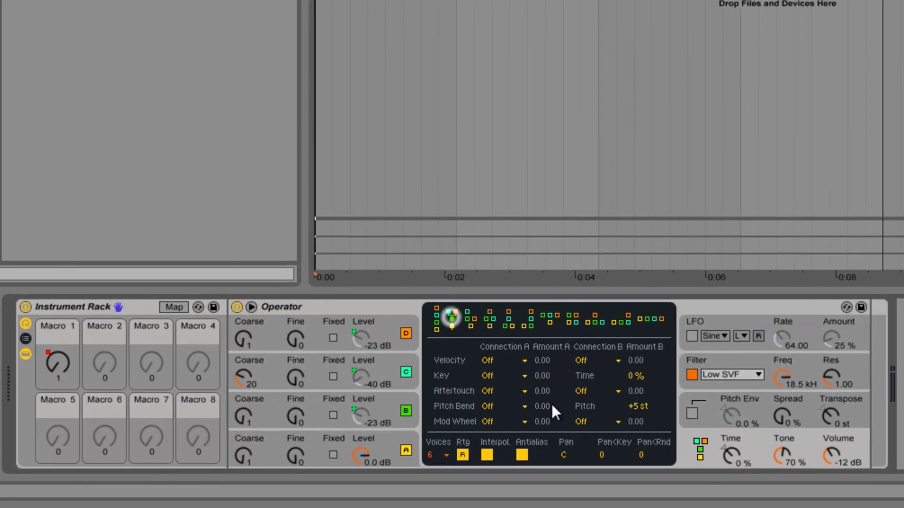
key("space")
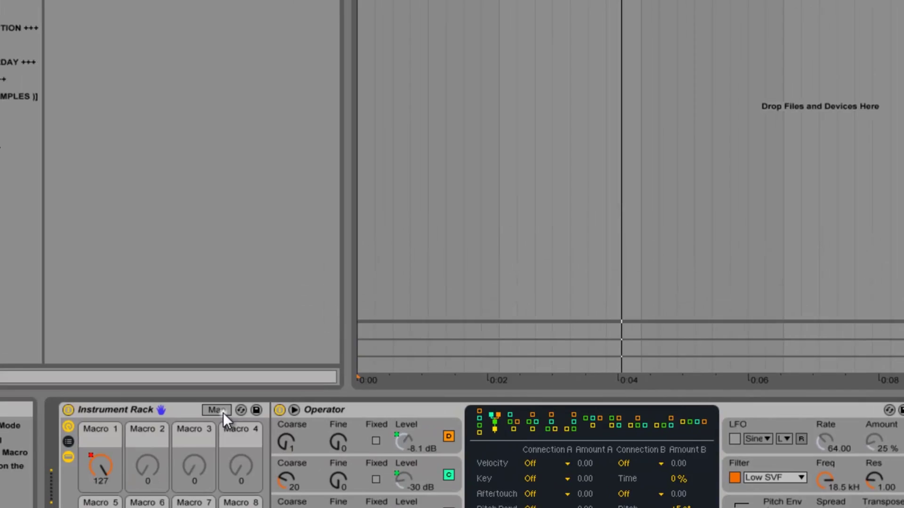
Set the Osc-D output level's Macro 1 mapping to run from 0.0 dB to -inf dB, and leave mapping mode
left_click(174, 307)
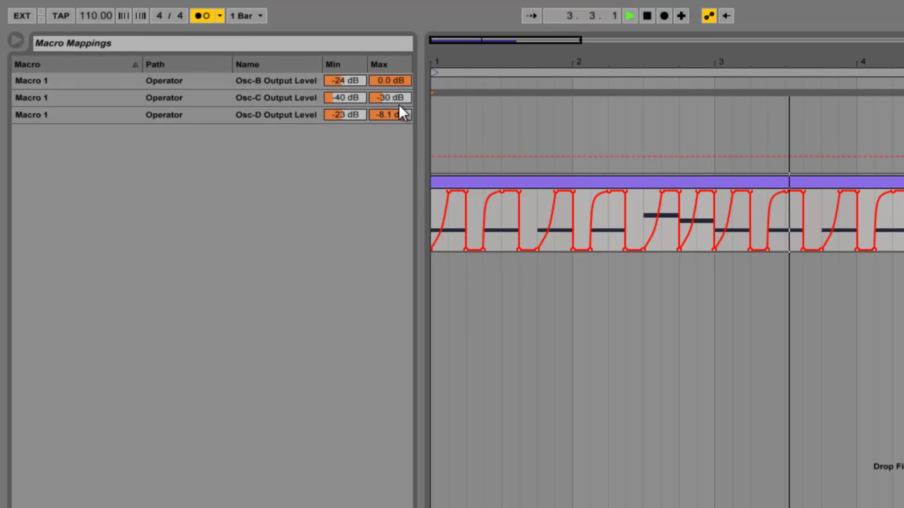
mouse_move(397, 112)
left_mouse_down()
mouse_move(348, 114)
mouse_move(393, 114)
left_mouse_up()
left_click_drag(338, 109, 338, 110)
left_click_drag(393, 115, 395, 119)
left_click(340, 117)
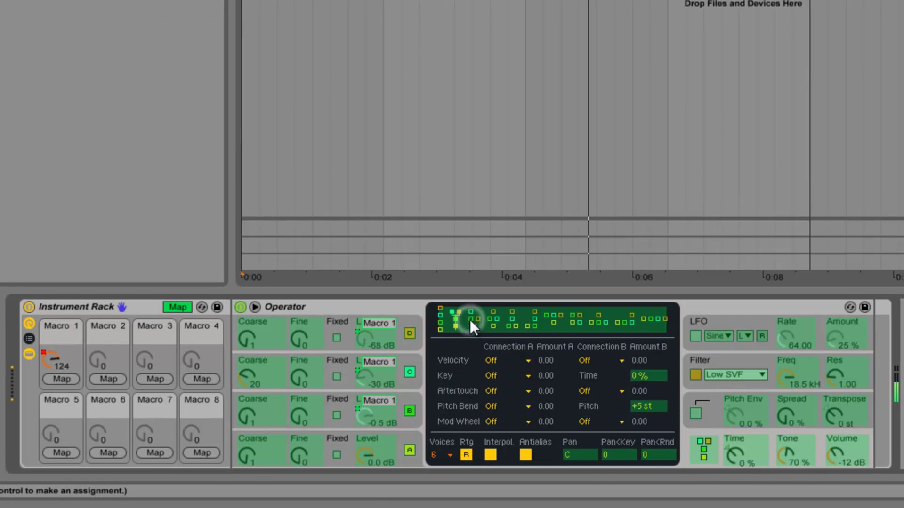
left_click(185, 302)
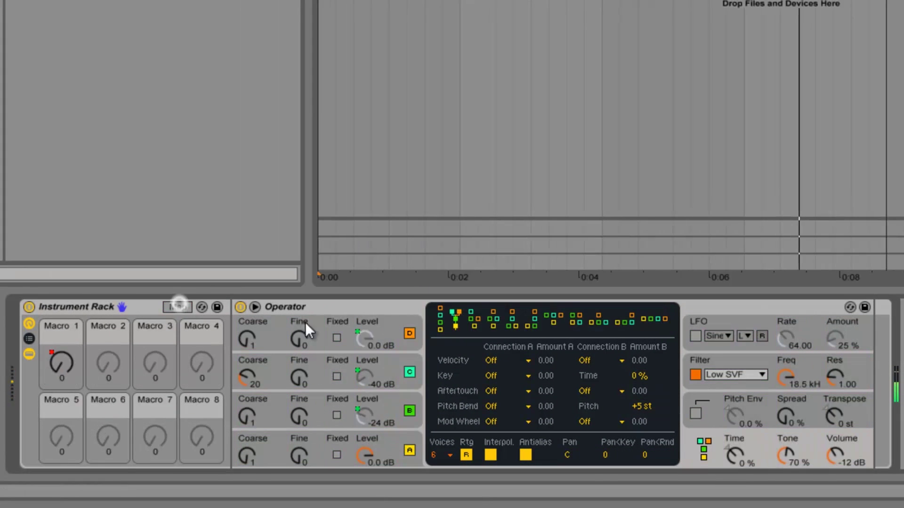
Choose the algorithm with C modulating B and both B and D modulating A, and set Osc-D's Macro 1 minimum to -12 dB
left_click(471, 319)
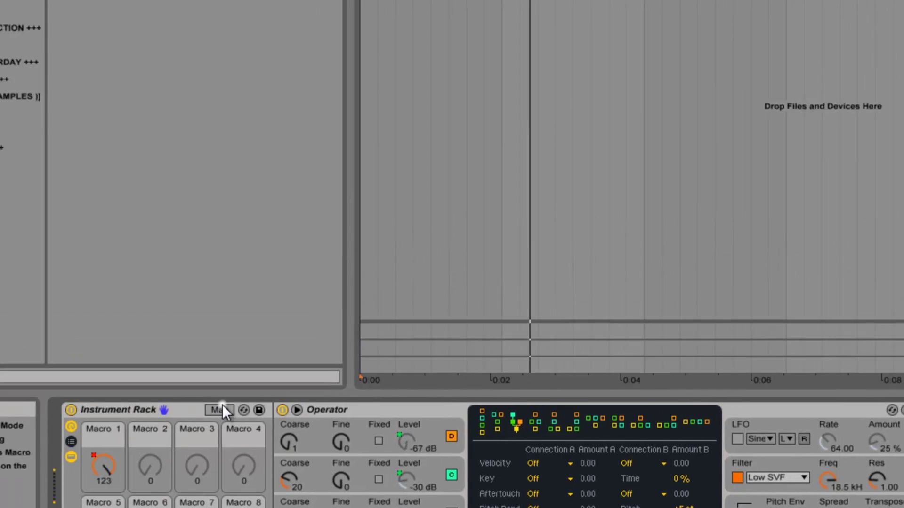
left_click(182, 305)
left_click(388, 114)
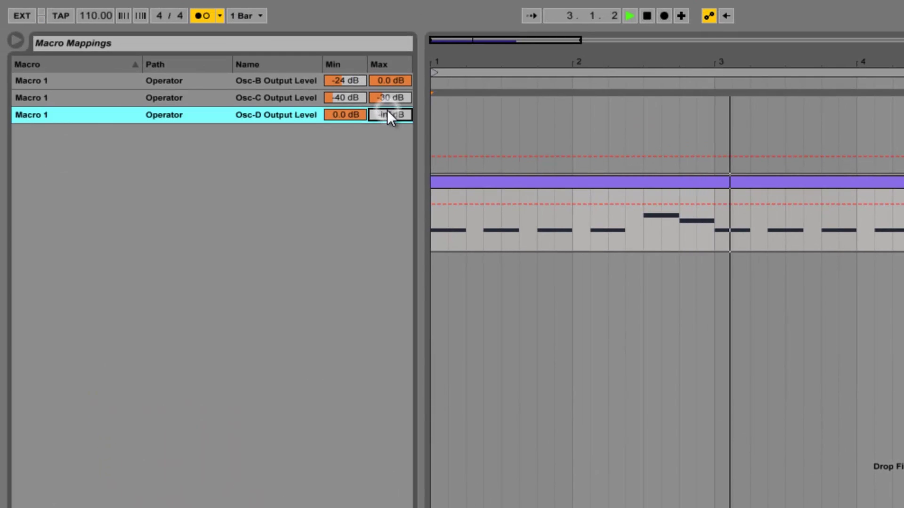
left_click_drag(381, 119, 365, 115)
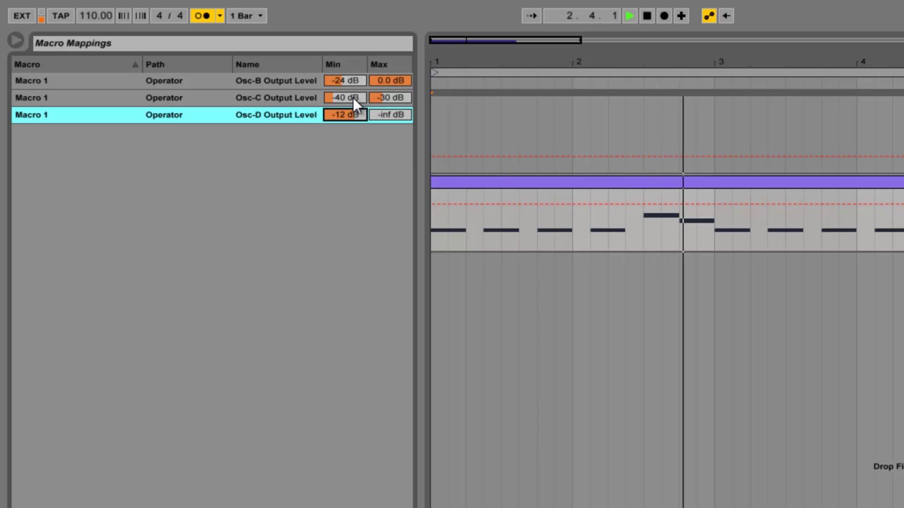
Set the Macro 1 mapping minimums to -39 dB for Osc-C and -33 dB for Osc-B while auditioning the loop
left_click_drag(384, 98, 343, 78)
left_click(336, 105)
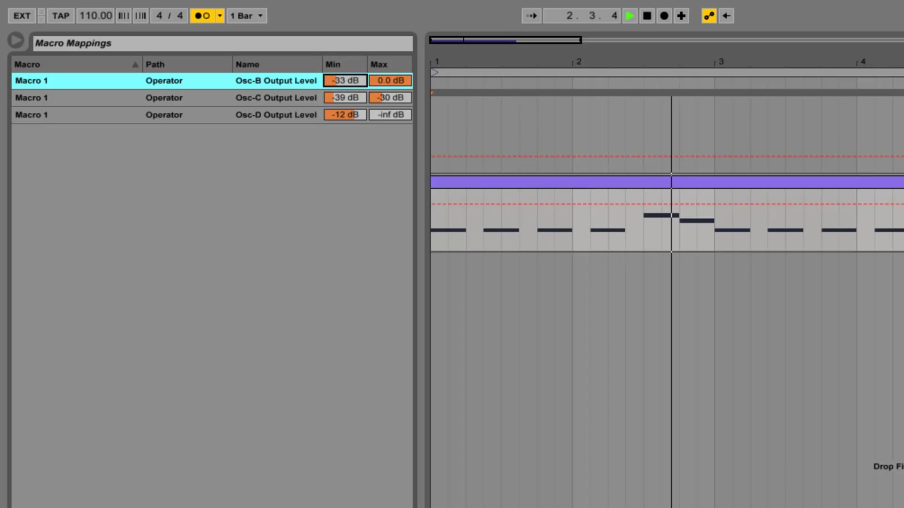
key("space")
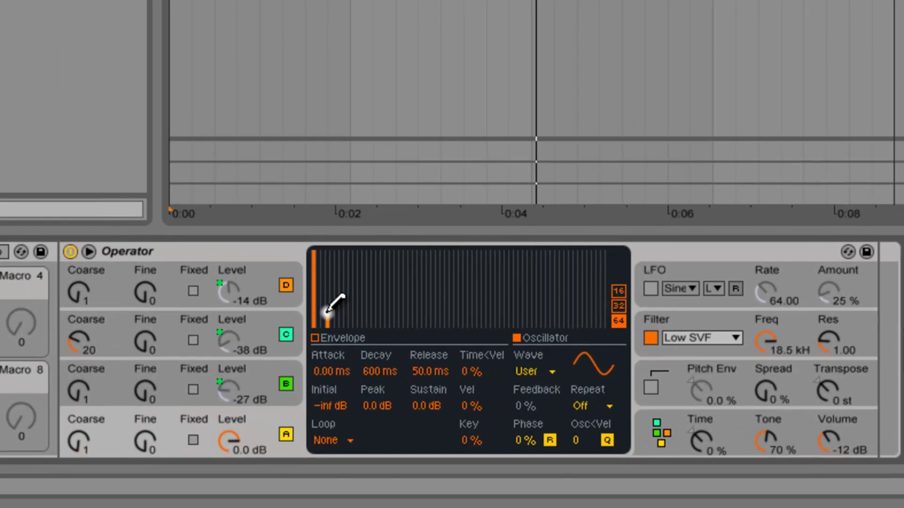
Sketch ramps of upper harmonics in oscillator A's waveform and erase them while the loop plays
left_click_drag(328, 311, 413, 326)
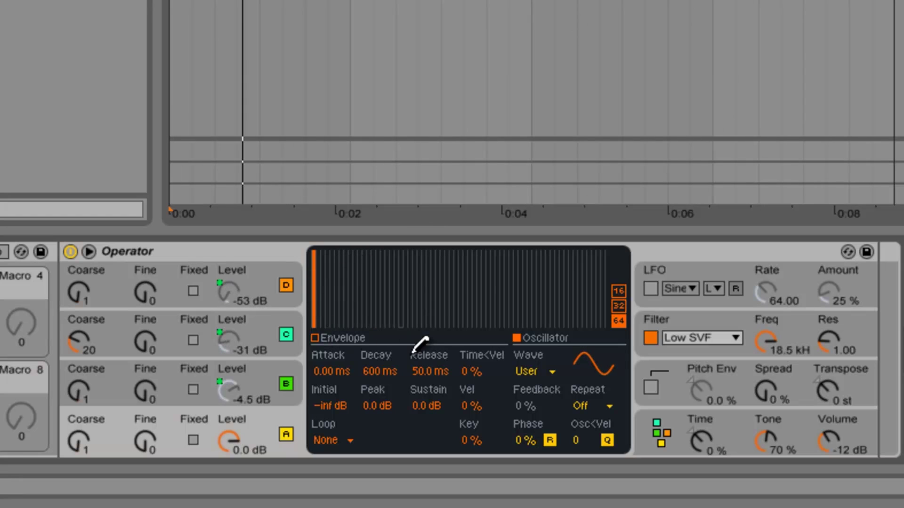
left_click_drag(512, 305, 454, 326)
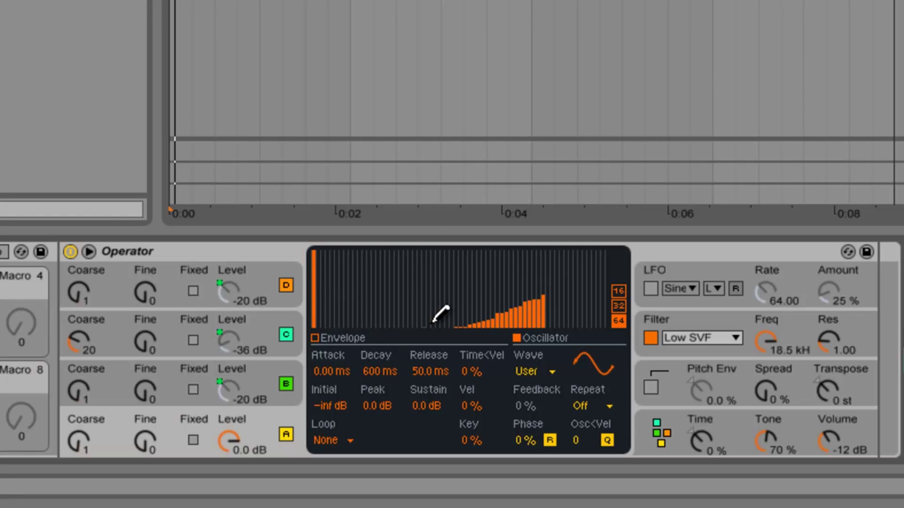
mouse_move(389, 273)
left_mouse_down()
mouse_move(377, 288)
mouse_move(492, 303)
left_mouse_up()
mouse_move(347, 313)
left_mouse_down()
mouse_move(424, 350)
mouse_move(548, 330)
mouse_move(608, 330)
mouse_move(447, 382)
mouse_move(363, 292)
mouse_move(343, 405)
left_mouse_up()
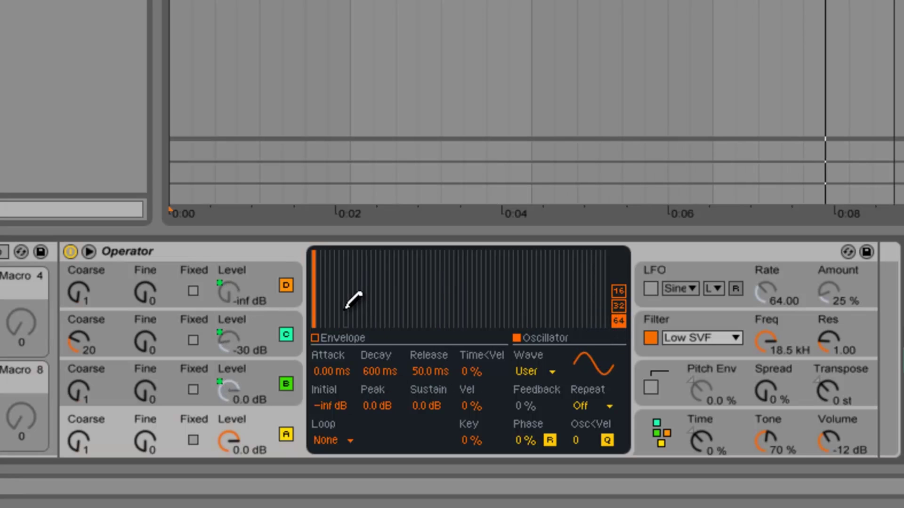
Draw descending odd harmonics and a few low even ones in oscillator A's waveform, and wipe most of them out
left_click(323, 265)
left_click(332, 280)
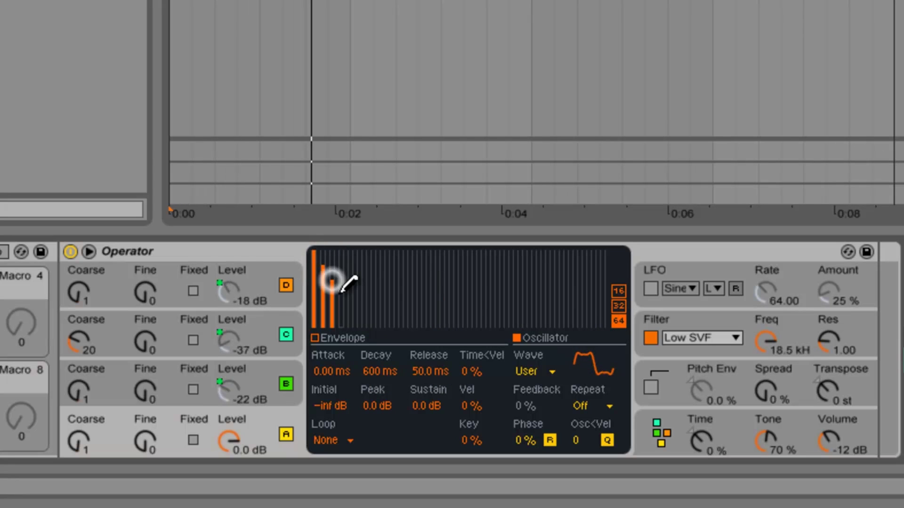
left_click(359, 320)
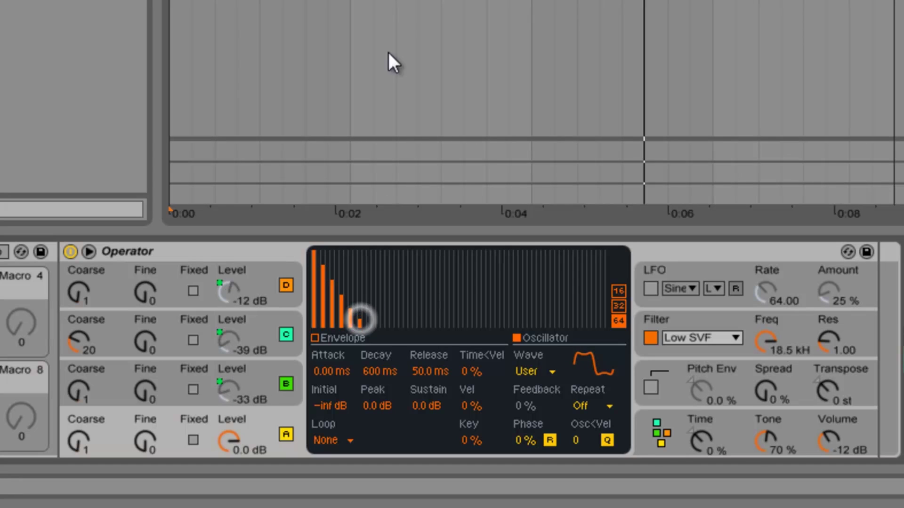
left_click(328, 316)
left_click_drag(324, 304, 314, 253)
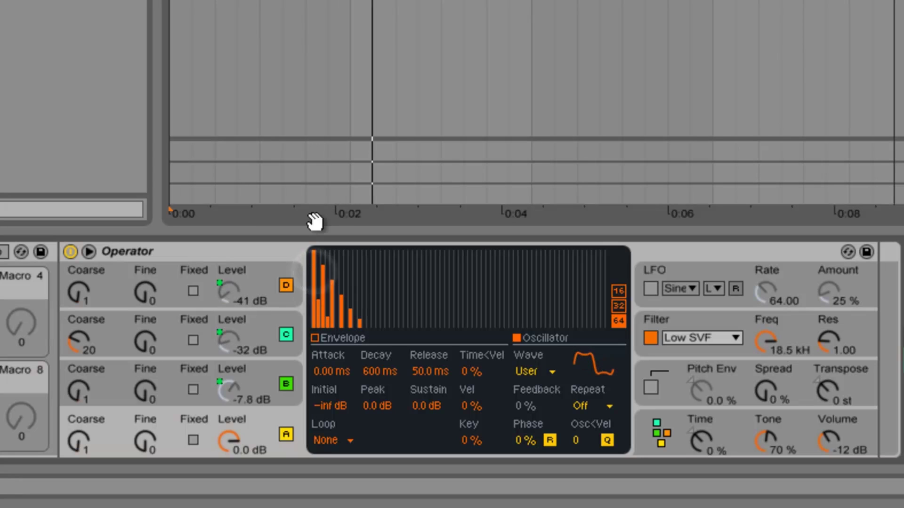
left_click_drag(316, 285, 337, 363)
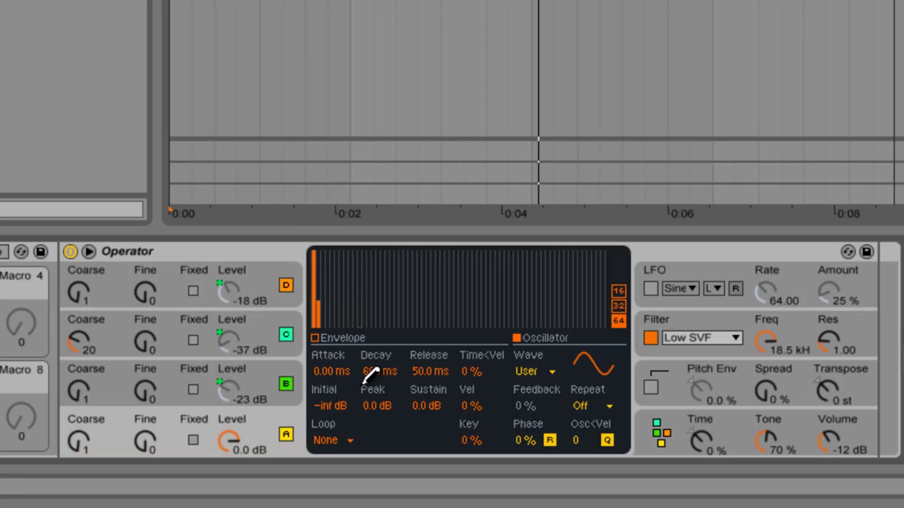
Audition the Sw3 and Sin 4 waves on oscillator A, and set its wave to Sin
left_click(555, 369)
left_click(548, 27)
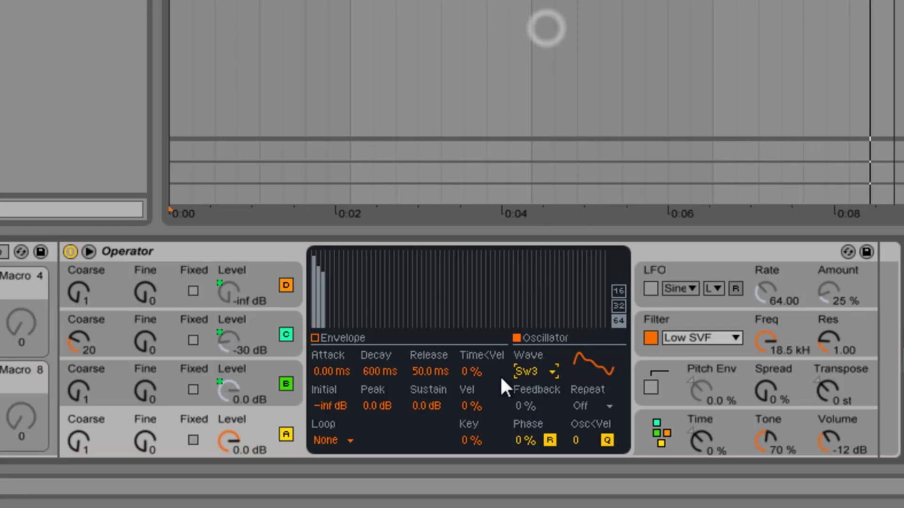
left_click(551, 372)
left_click(550, 0)
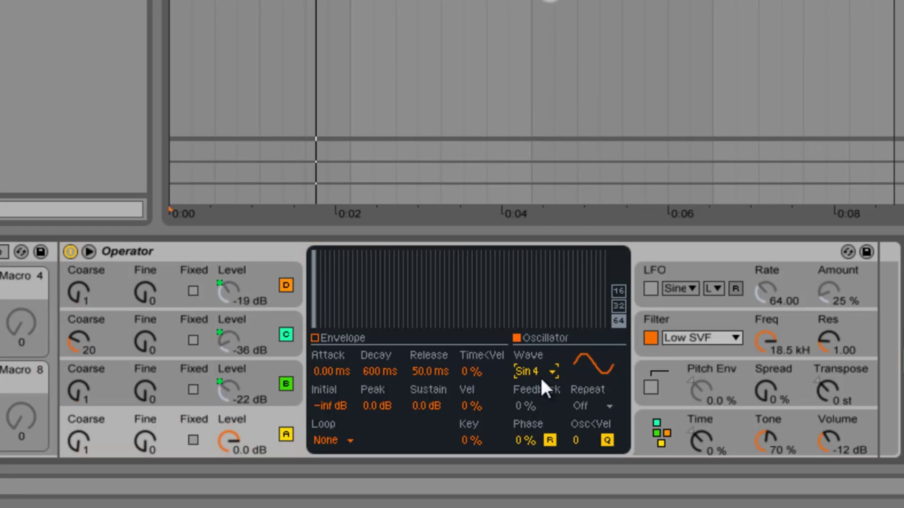
left_click(553, 372)
left_click(550, 2)
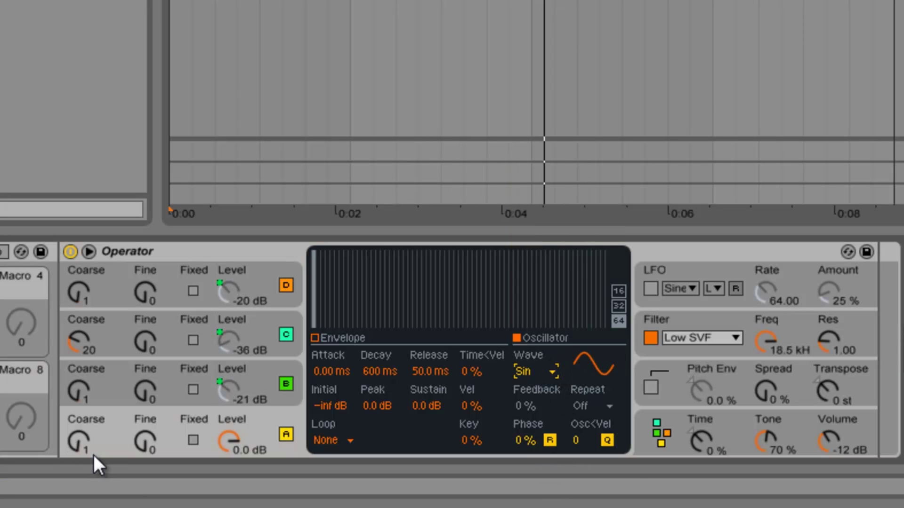
Audition oscillator D's coarse tuning, set oscillator B's coarse tuning to 0.5, and stop playback
left_click(81, 288)
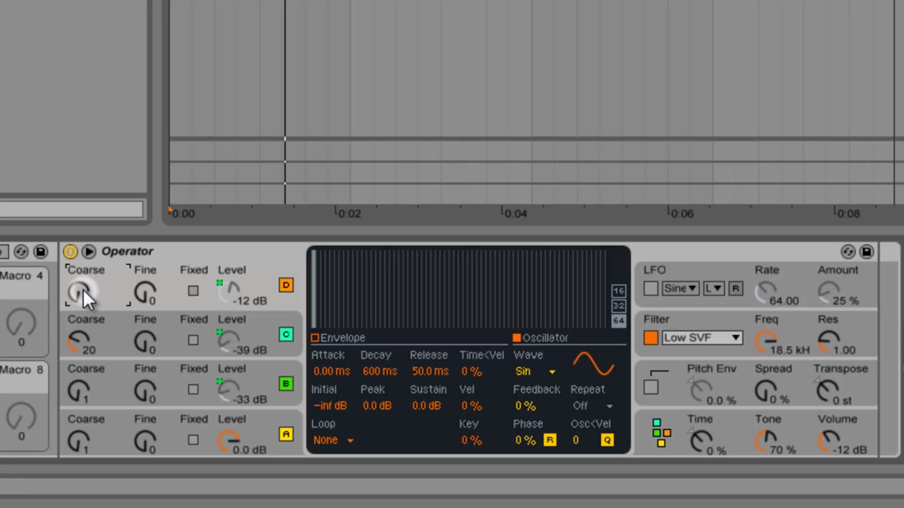
left_click_drag(83, 291, 83, 289)
mouse_move(82, 391)
left_mouse_down()
mouse_move(82, 408)
mouse_move(81, 388)
left_mouse_up()
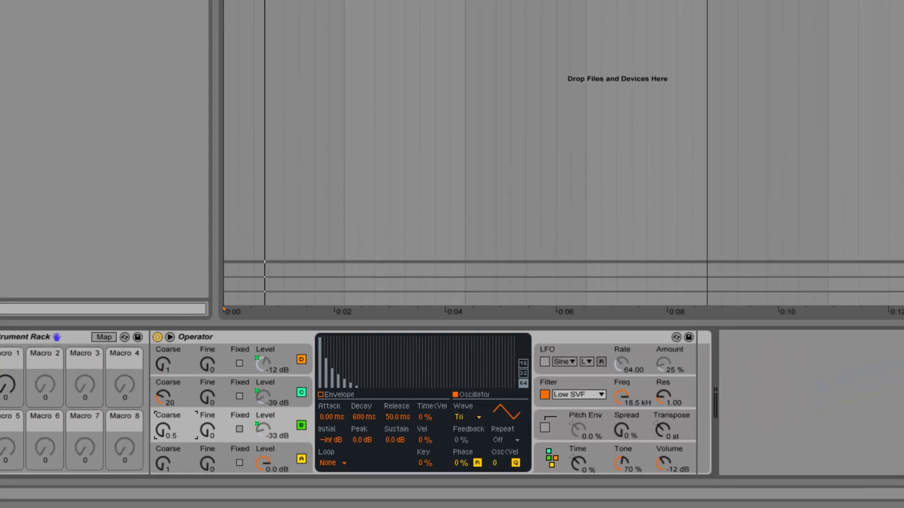
key("space")
Transpose all notes in the instrument track's MIDI clip up one octave and play the loop
double_click(290, 97)
left_click(287, 388)
key("ctrl+a")
key("shift+Up")
key("space")
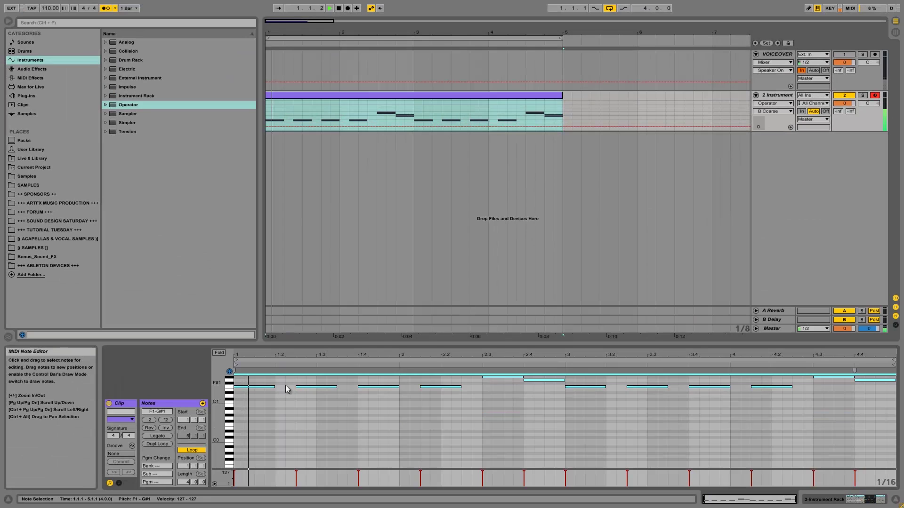
Return to the rack's devices, audition the transposed loop, and solo the instrument track
left_click(821, 495)
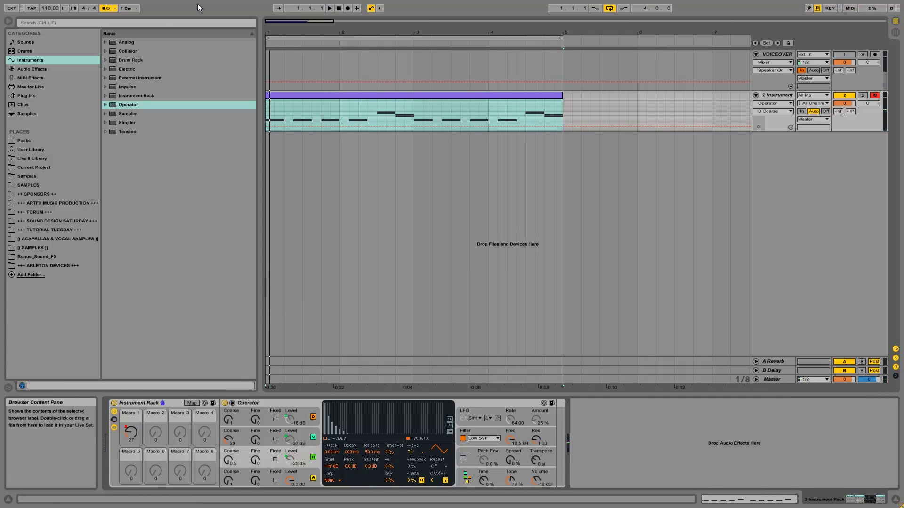
key("space")
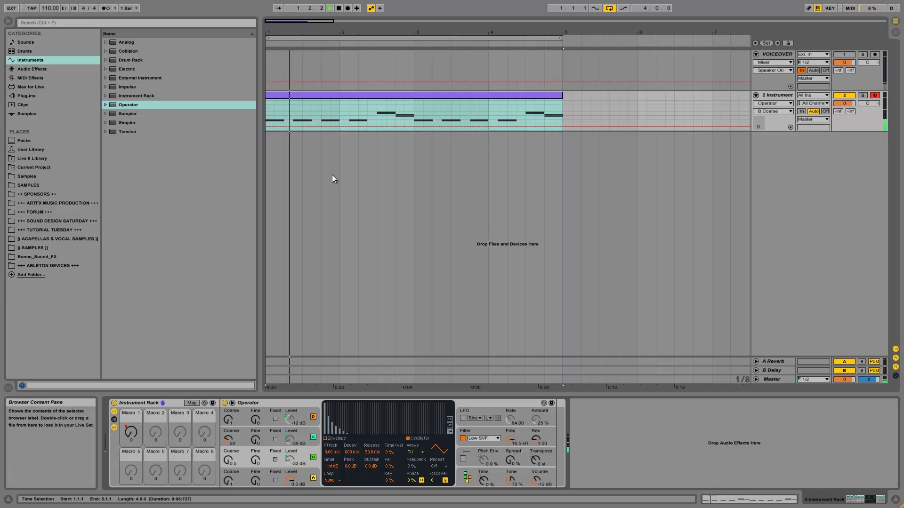
key("space")
left_click(862, 96)
key("space")
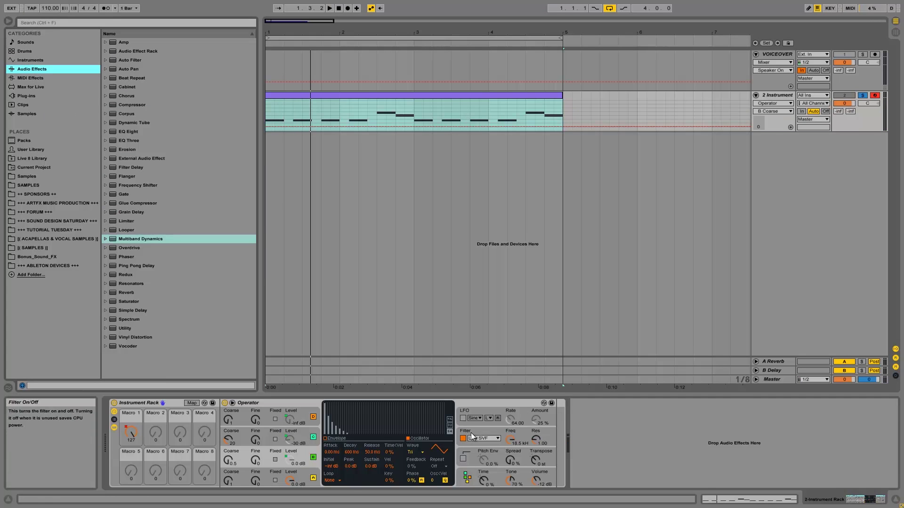
Show Operator's filter settings and map the filter frequency to Macro 1
left_click(484, 438)
left_click(511, 442)
left_click_drag(509, 438, 508, 437)
key("space")
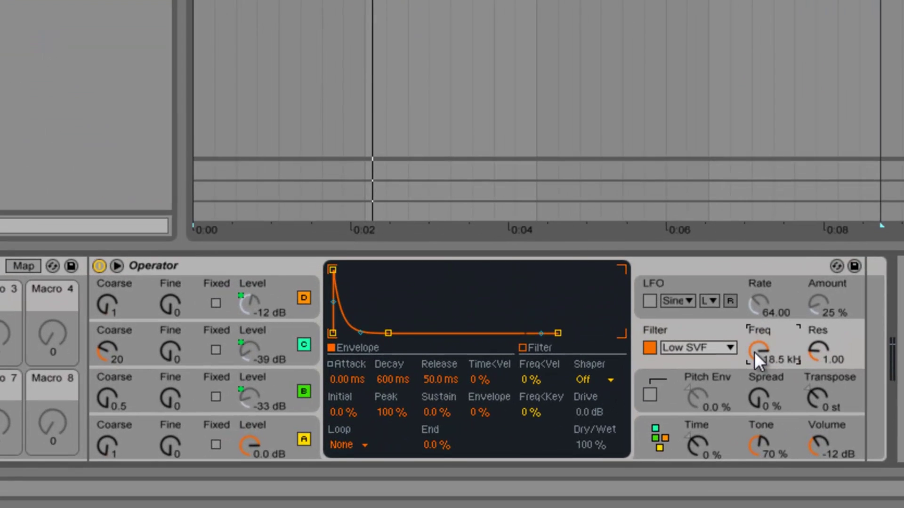
right_click(754, 352)
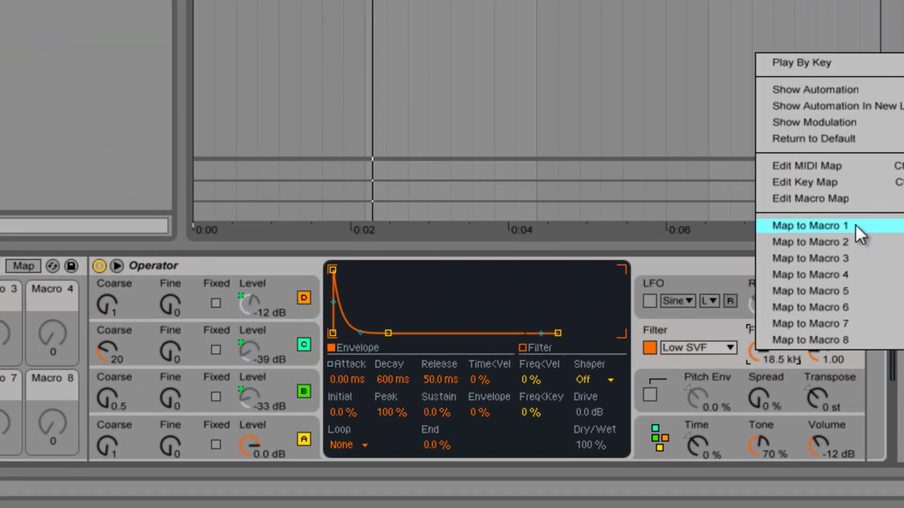
left_click(855, 225)
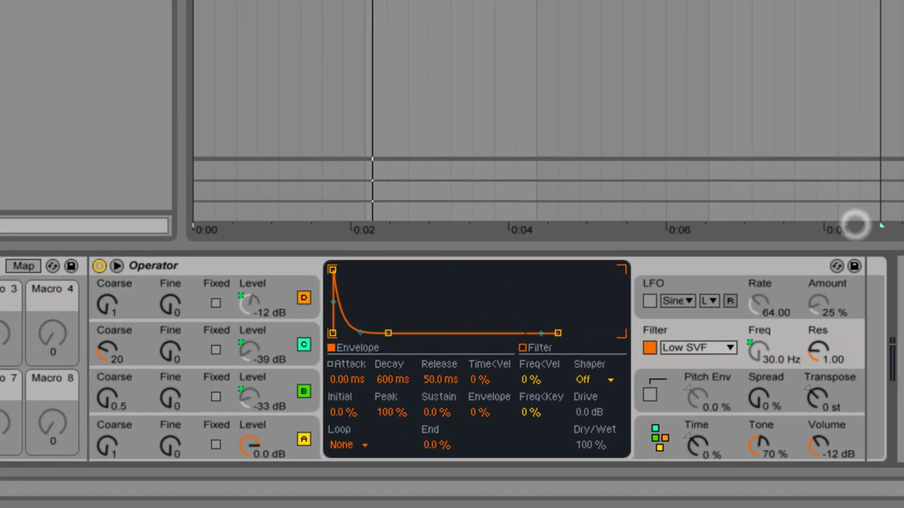
Open the macro mappings, invert the Filter Frequency range on Macro 1, and play the loop
left_click(38, 266)
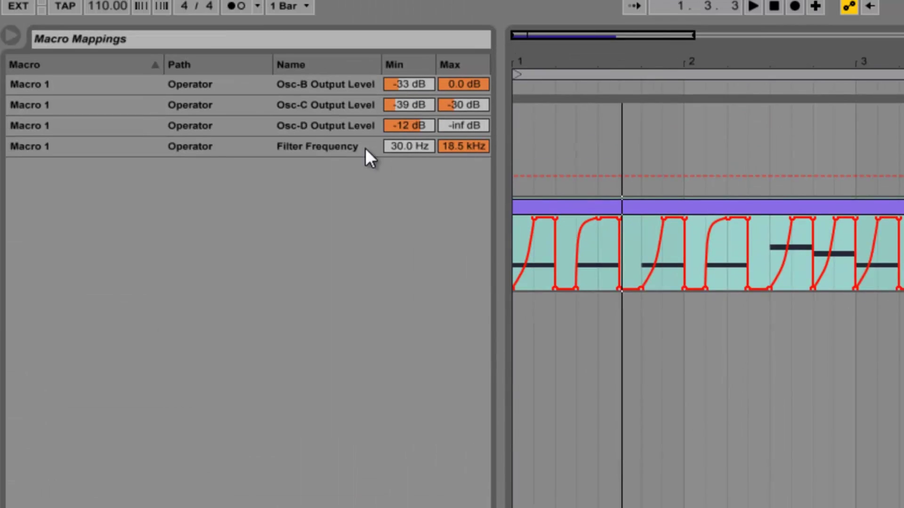
right_click(304, 164)
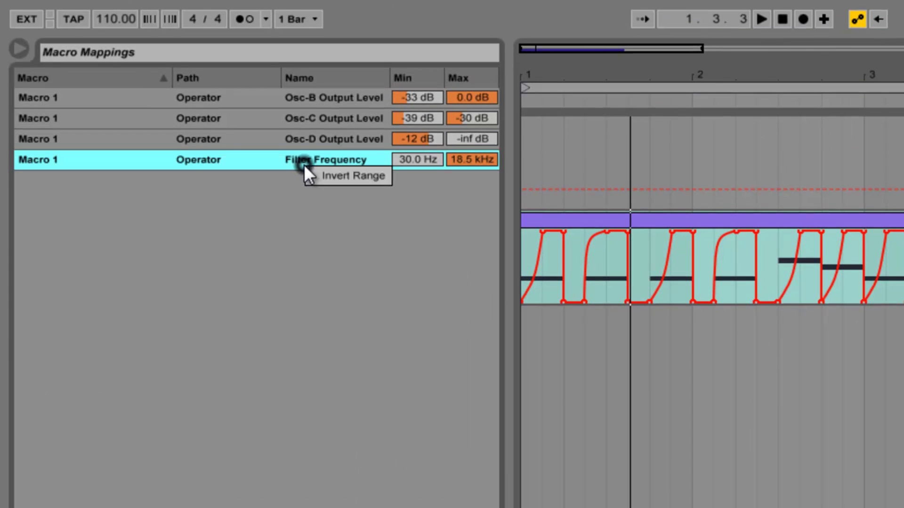
left_click(332, 175)
key("space")
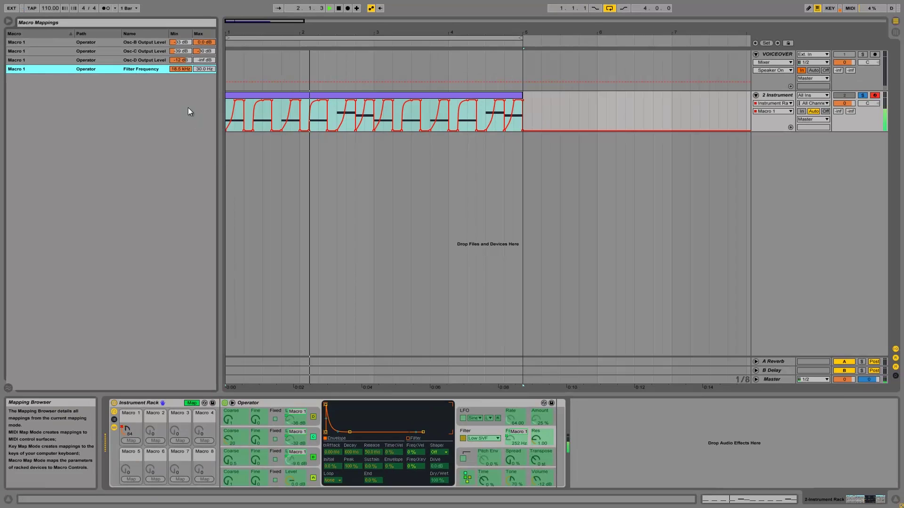
Unmap the filter frequency from Macro 1, map it to Macro 2 instead, and audition the loop
right_click(129, 68)
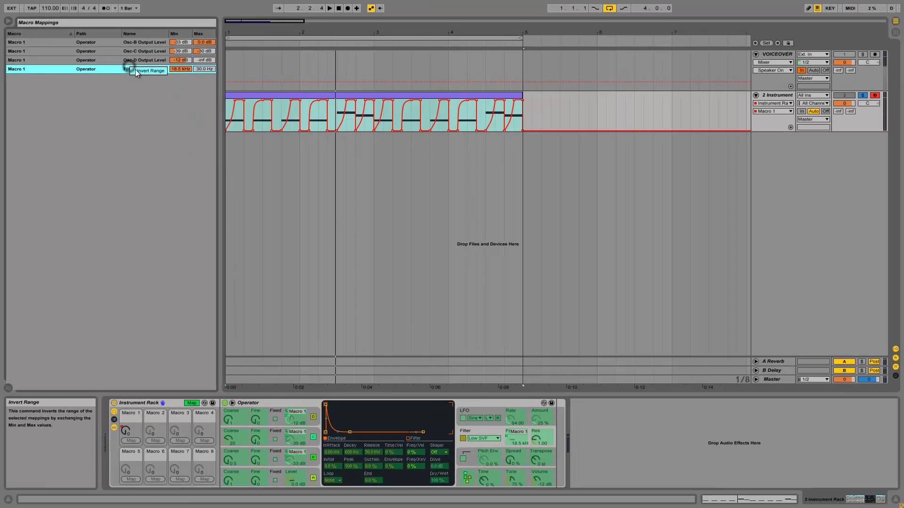
right_click(519, 442)
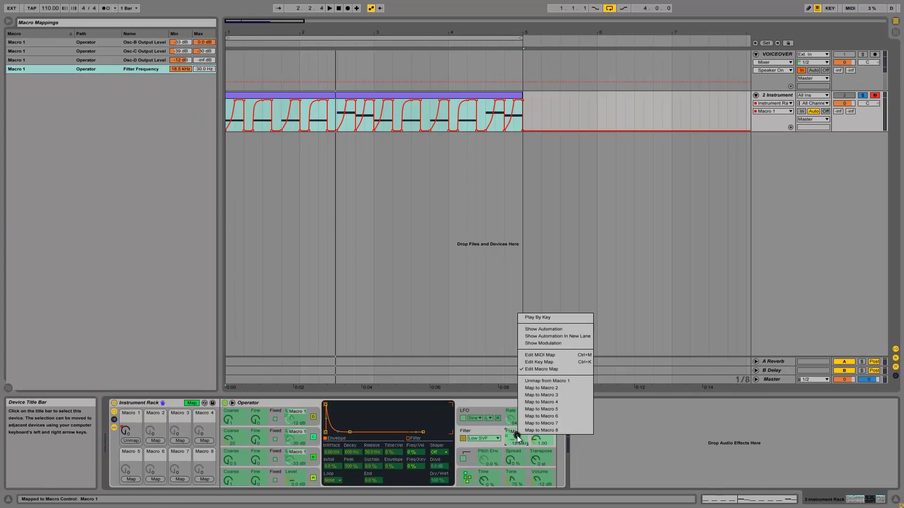
left_click(545, 382)
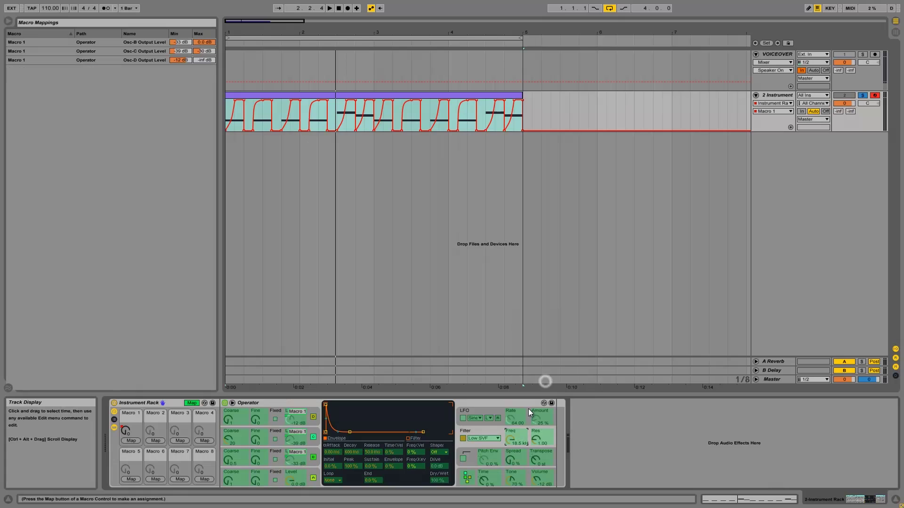
right_click(513, 439)
left_click(543, 384)
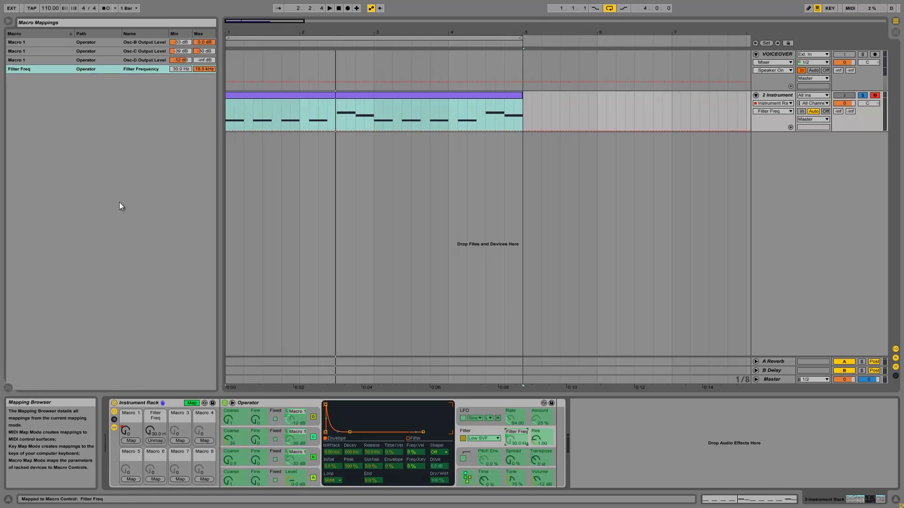
key("space")
key("space")
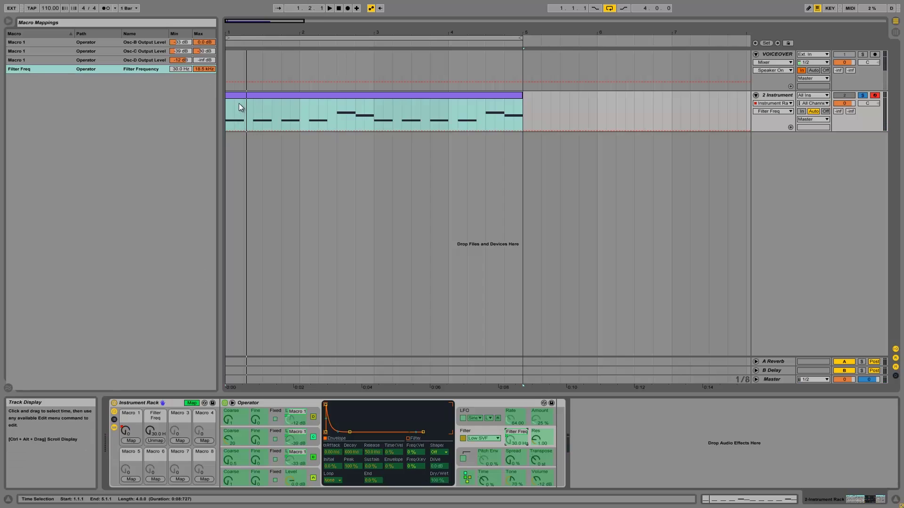
Draw Filter Freq automation at 18.5 kHz with a V-shaped dip over the first note, and play it
left_click_drag(231, 130, 245, 109)
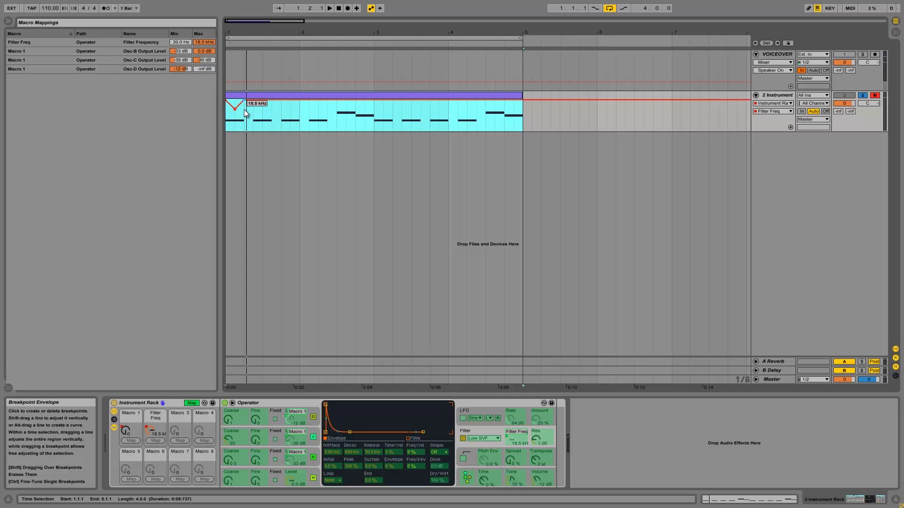
left_click(230, 113)
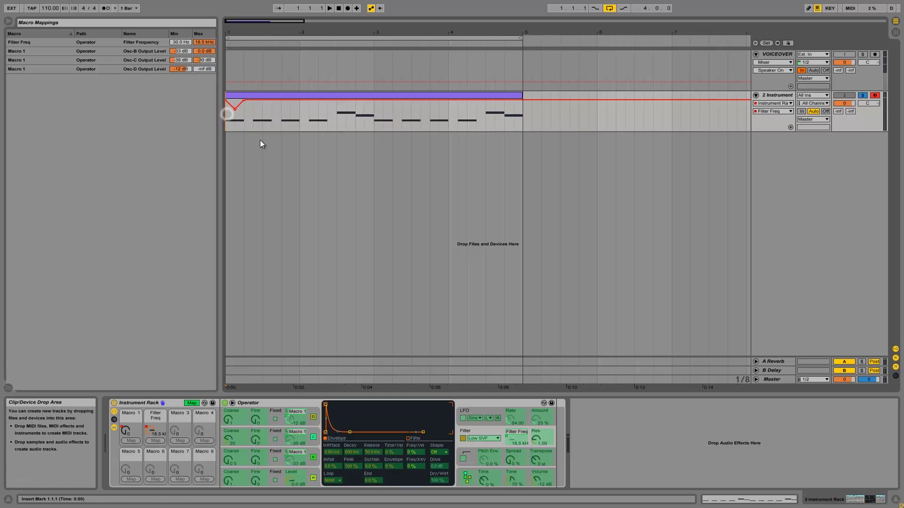
key("space")
key("space")
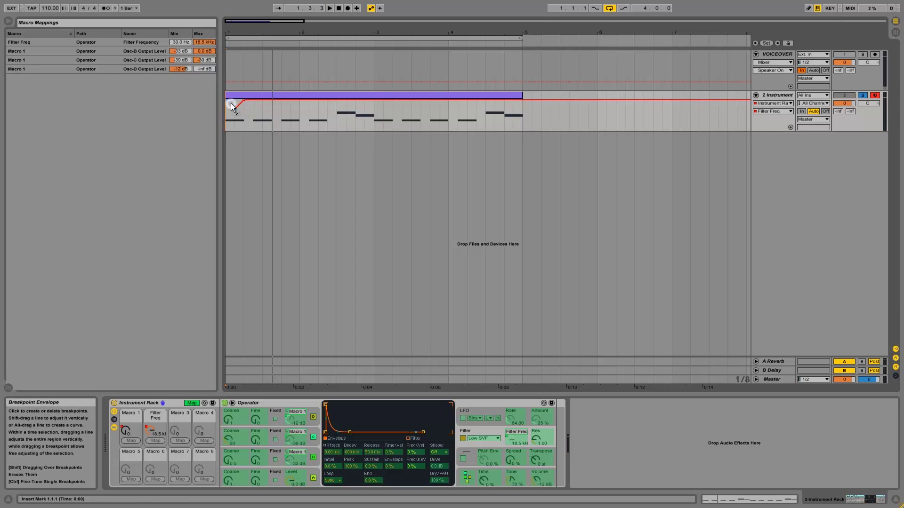
Reshape the Filter Freq dip on the first note, comparing the change through undo and redo while auditioning
key("space")
key("space")
mouse_move(236, 110)
left_mouse_down()
mouse_move(236, 121)
mouse_move(235, 114)
left_mouse_up()
key("space")
key("space")
key("space")
key("space")
key("space")
key("ctrl+z")
key("space")
key("ctrl+y")
key("space")
key("space")
key("space")
key("space")
key("space")
Curve the falling side of the first note's Filter Freq dip and audition it repeatedly
mouse_move(230, 114)
left_mouse_down()
mouse_move(234, 98)
mouse_move(230, 108)
left_mouse_up()
key("space")
key("space")
key("space")
key("space")
key("space")
key("space")
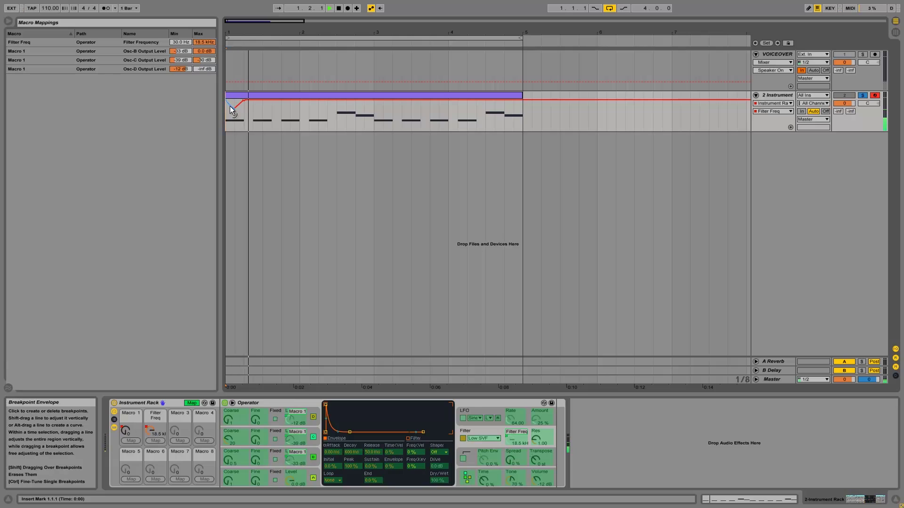
key("space")
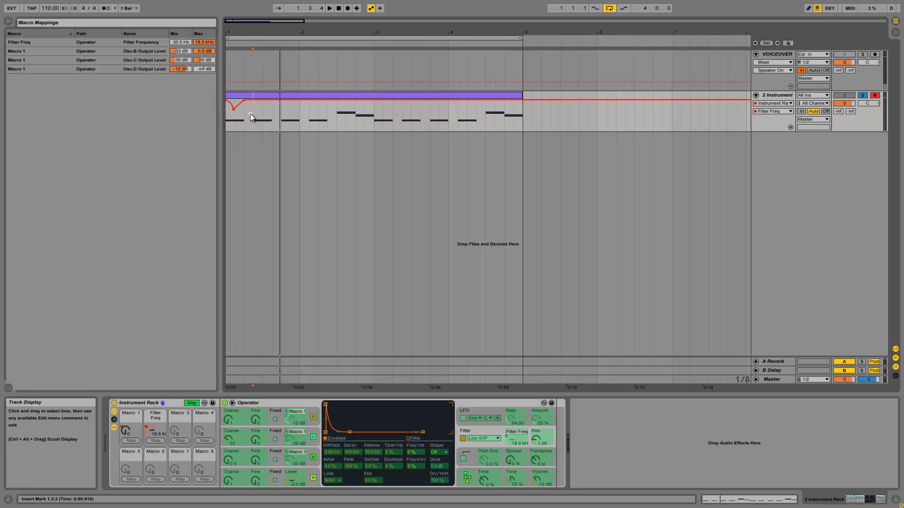
Duplicate the first note's Filter Freq dip onto the remaining notes through bar 4 and play the loop from the start
left_click_drag(251, 116, 226, 117)
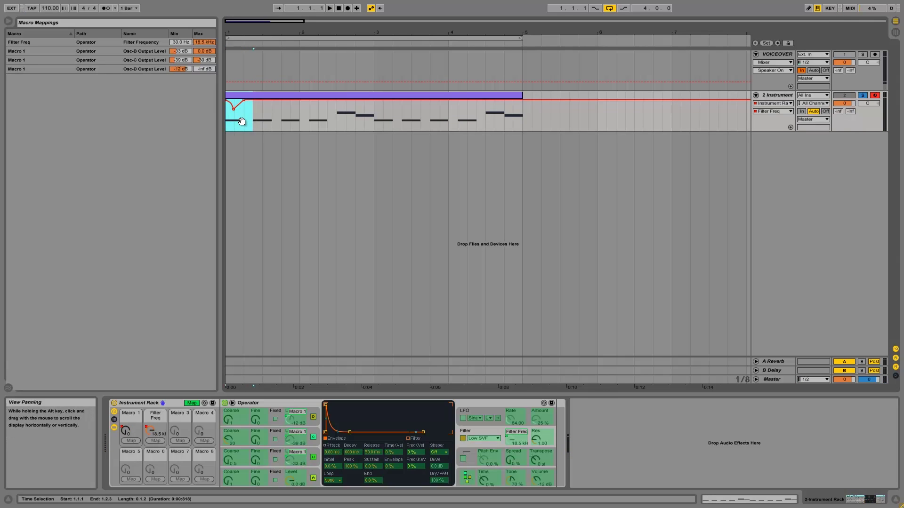
key("ctrl+d")
key("ctrl+d")
key("ctrl+d")
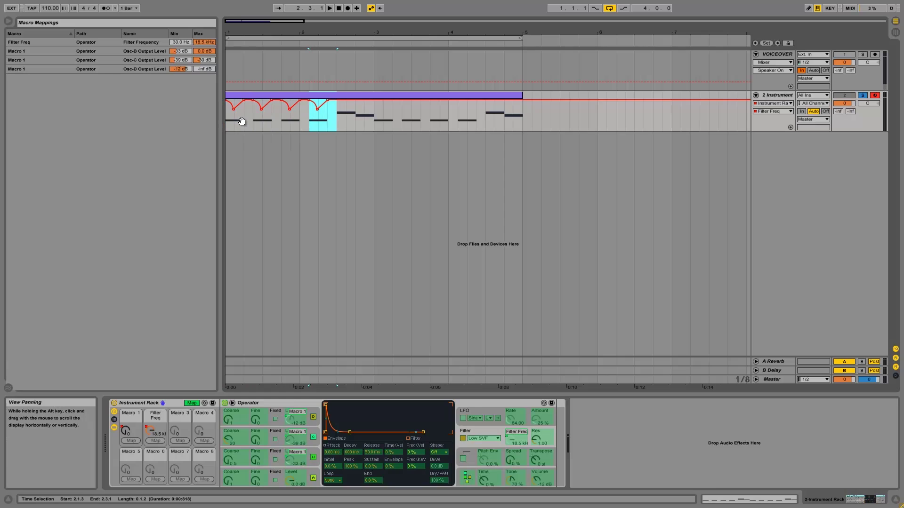
key("ctrl+d")
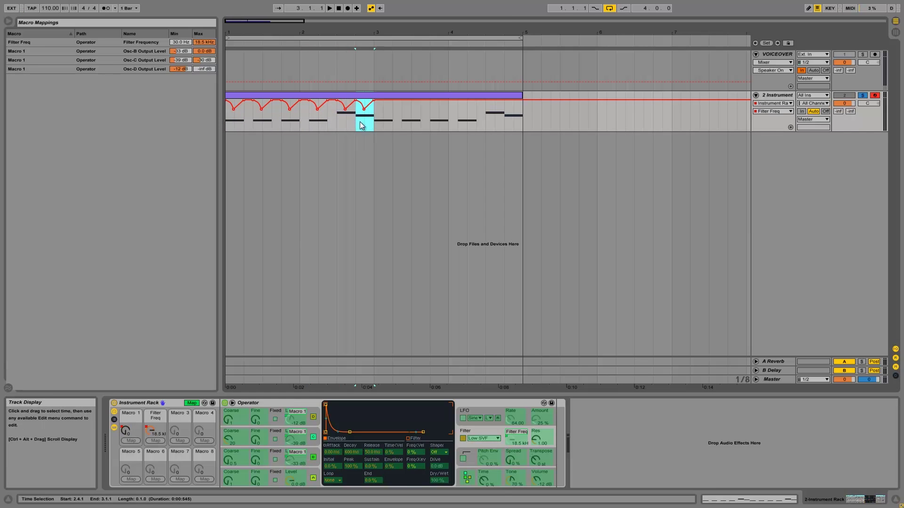
left_click(224, 128, "shift")
key("ctrl+d")
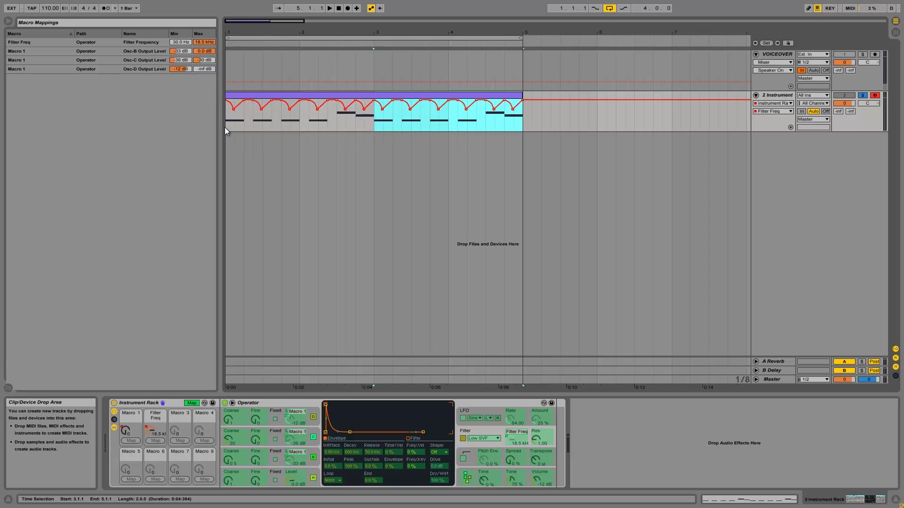
left_click(227, 123)
key("space")
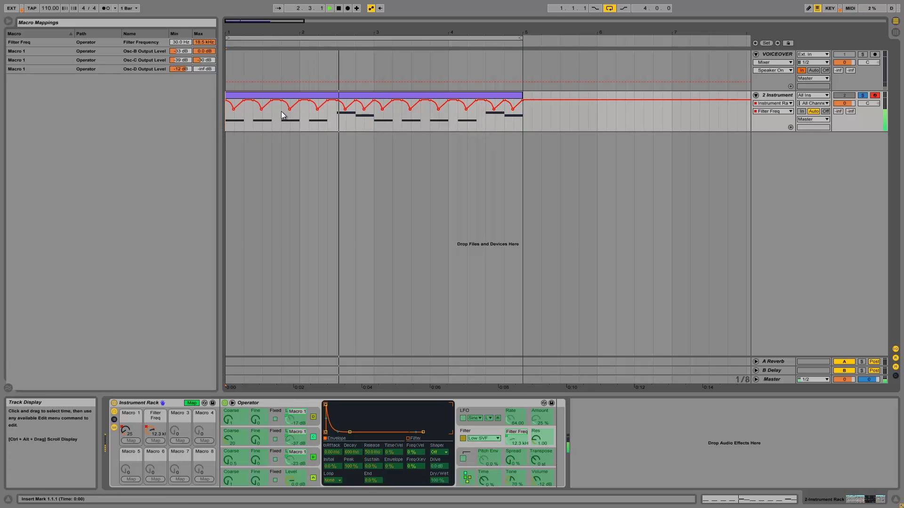
Shift the second note's Filter Freq dip to the note's start and the fourth note's dip to its end, auditioning the result
left_click(253, 115)
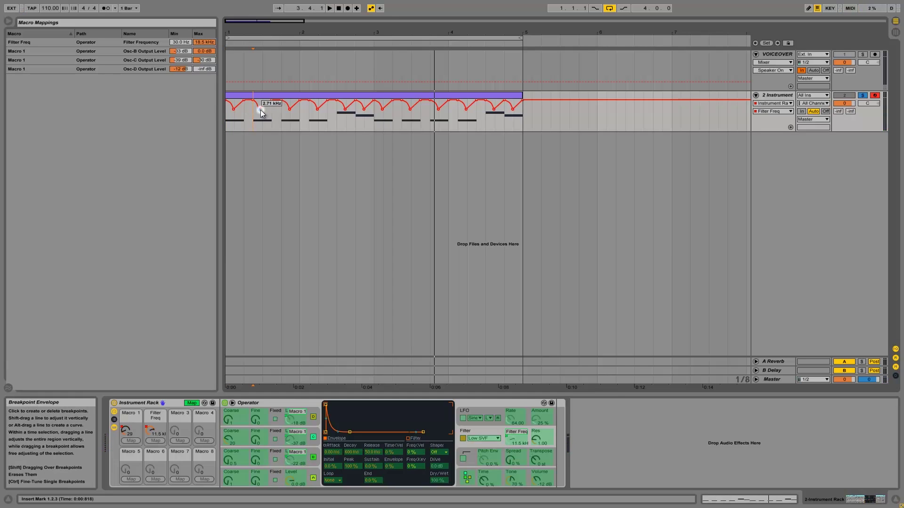
left_click_drag(262, 111, 293, 112)
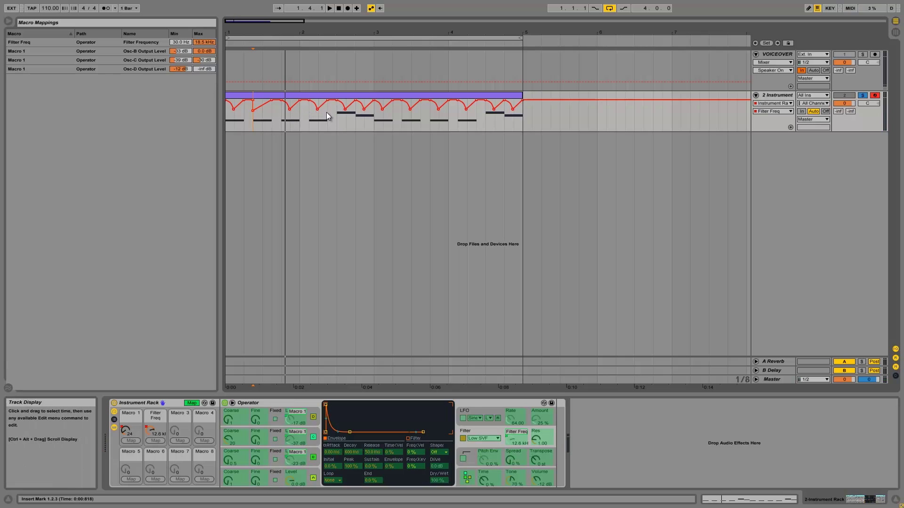
left_click_drag(317, 108, 317, 110)
key("space")
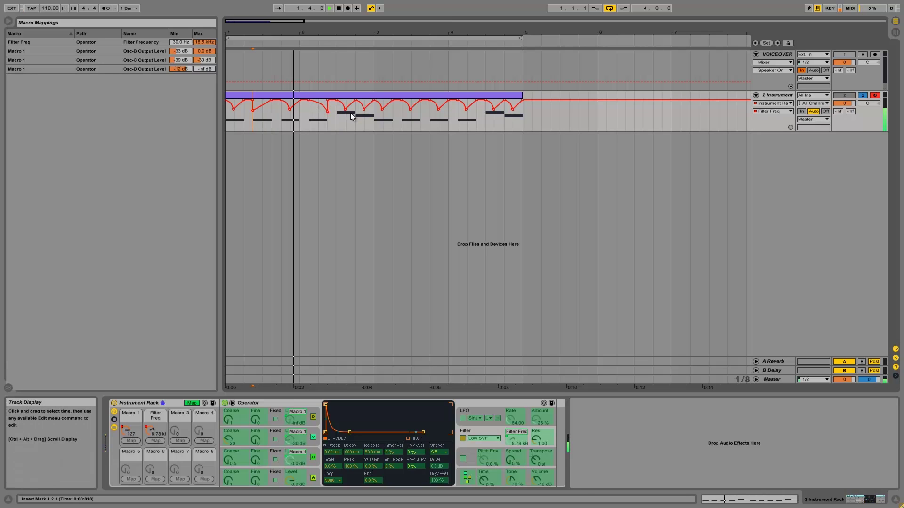
key("space")
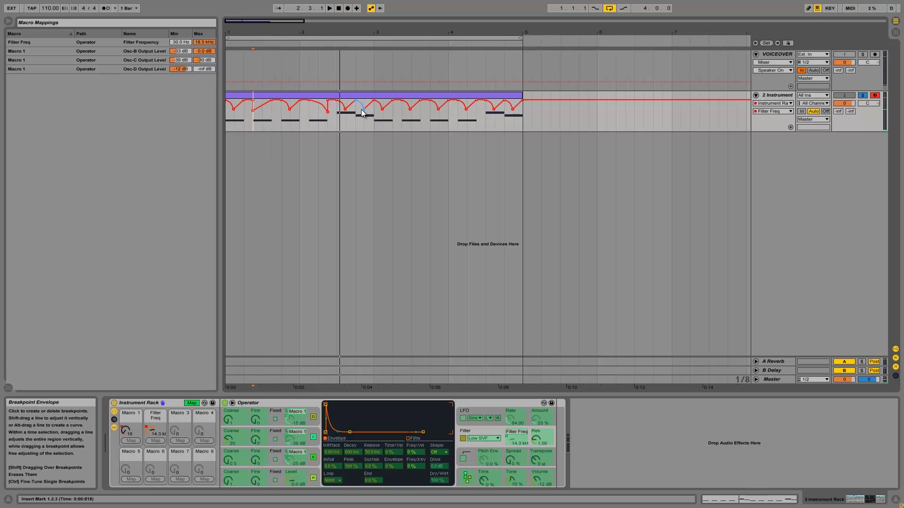
Duplicate the first two bars with their varied Filter Freq automation over bars 3 and 4 and play the loop
left_click_drag(374, 113, 260, 129)
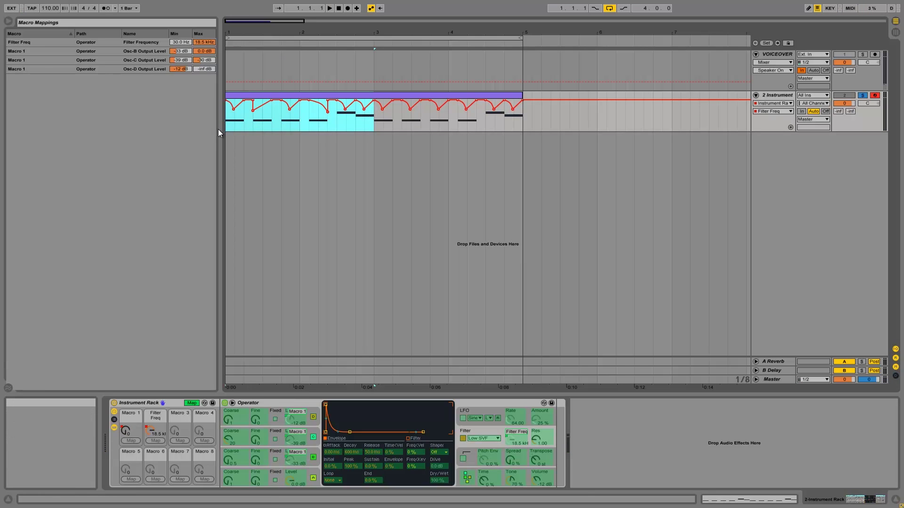
key("ctrl+d")
key("space")
left_click(231, 120)
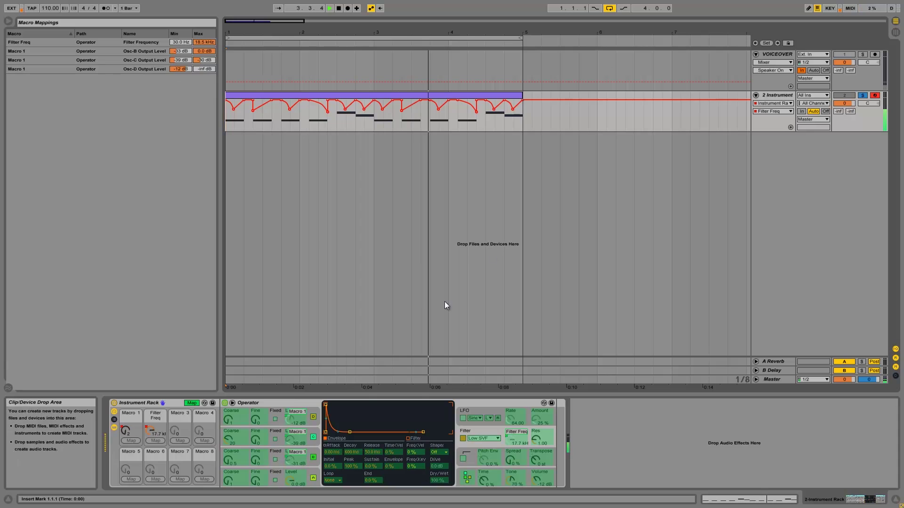
Leave macro mapping mode, raise Operator's filter resonance to 1.99, and audition the loop
left_click(193, 404)
key("space")
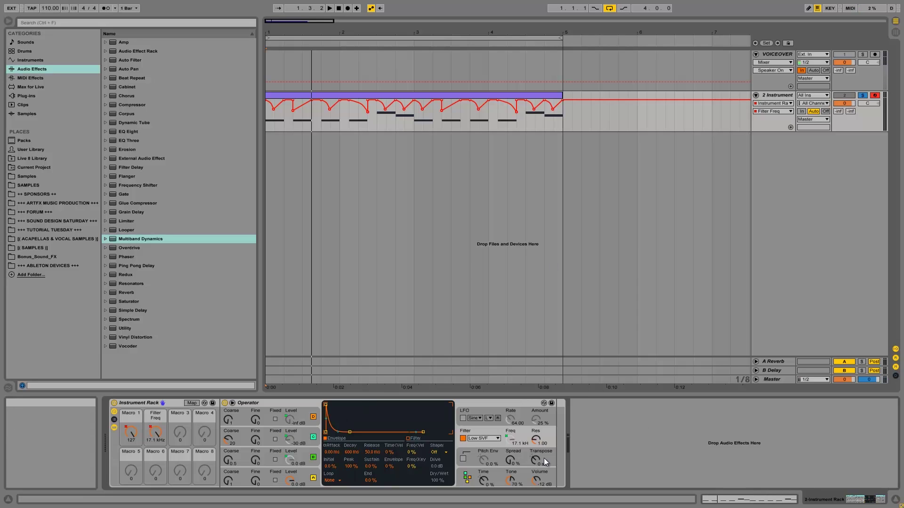
left_click(535, 439)
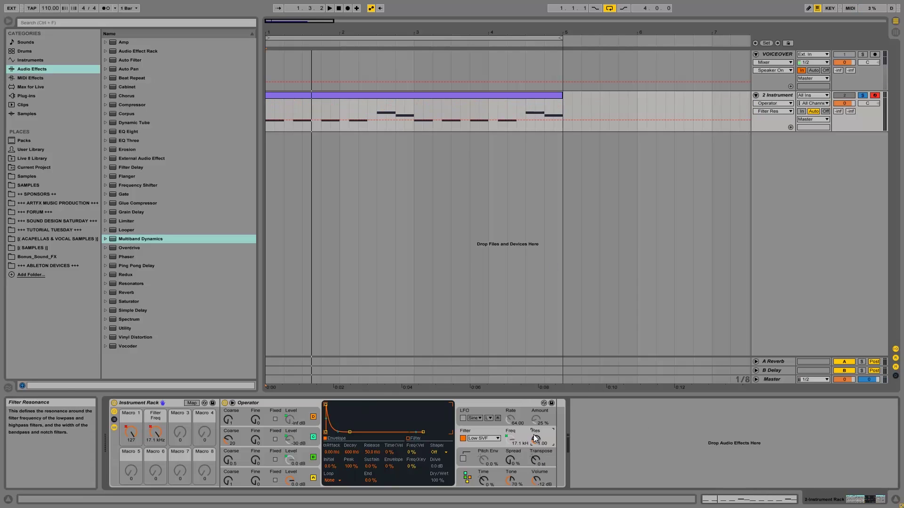
left_click_drag(539, 441, 538, 432)
key("space")
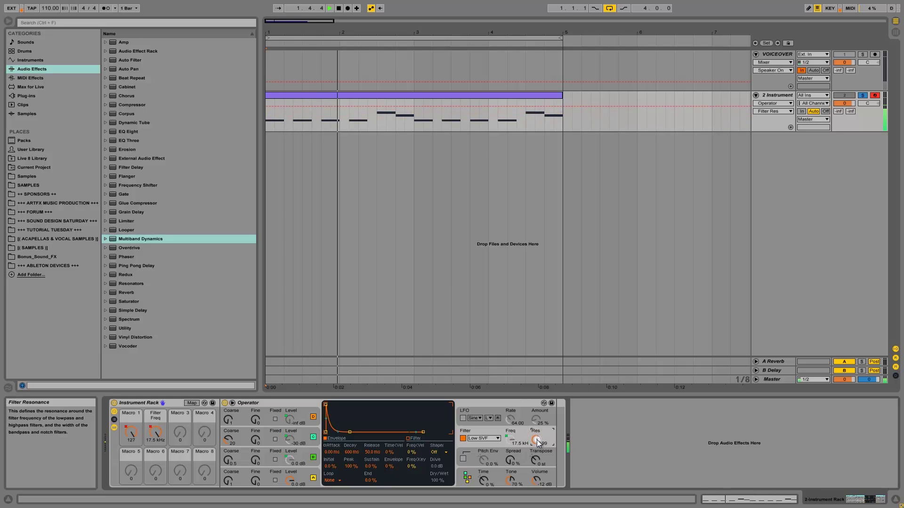
key("space")
Show the Macro 1 automation and make the first note start high and dip before rising, auditioning the opening repeatedly
left_click(125, 430)
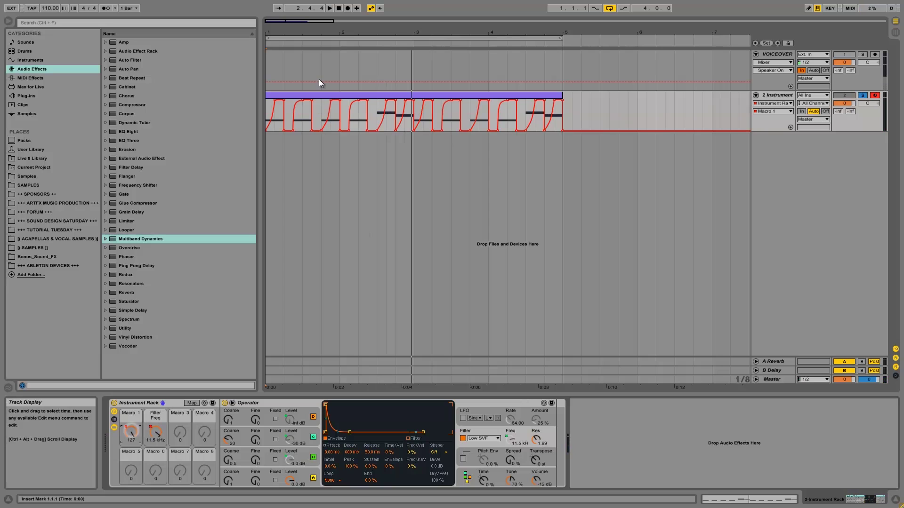
left_click_drag(268, 35, 268, 35)
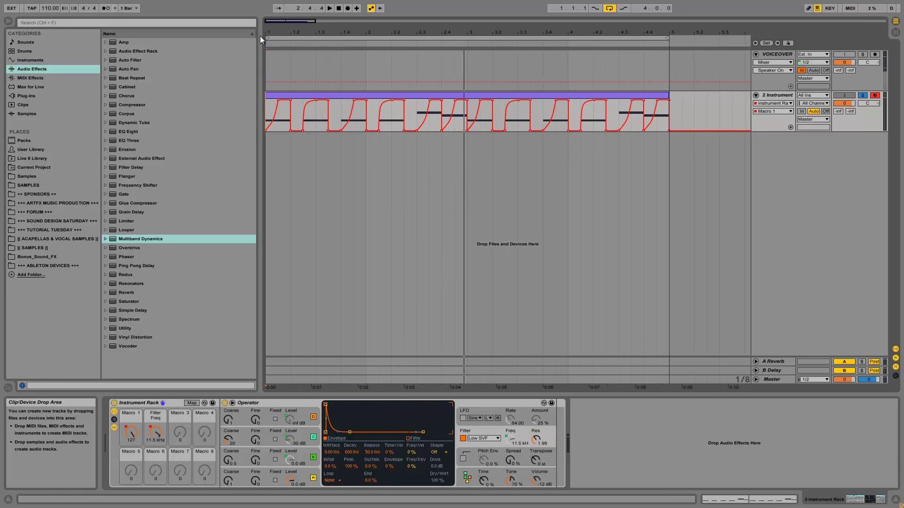
left_click(266, 131)
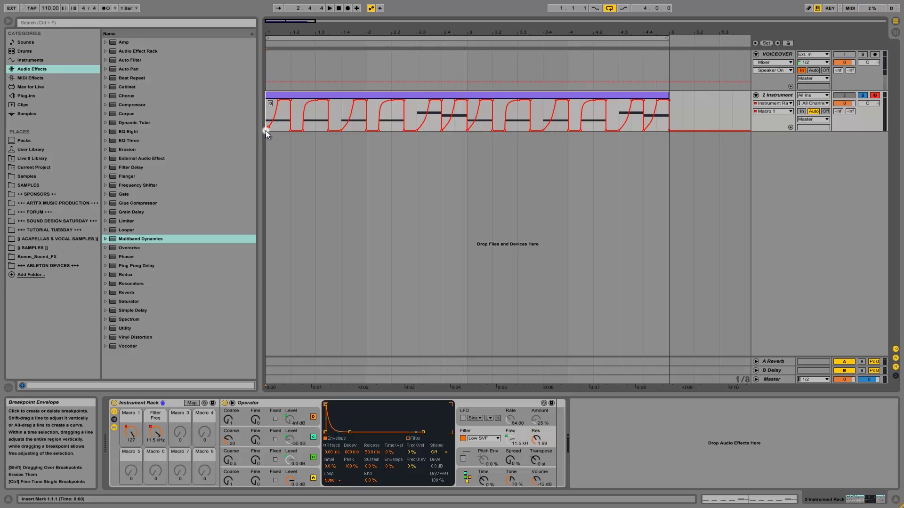
key("space")
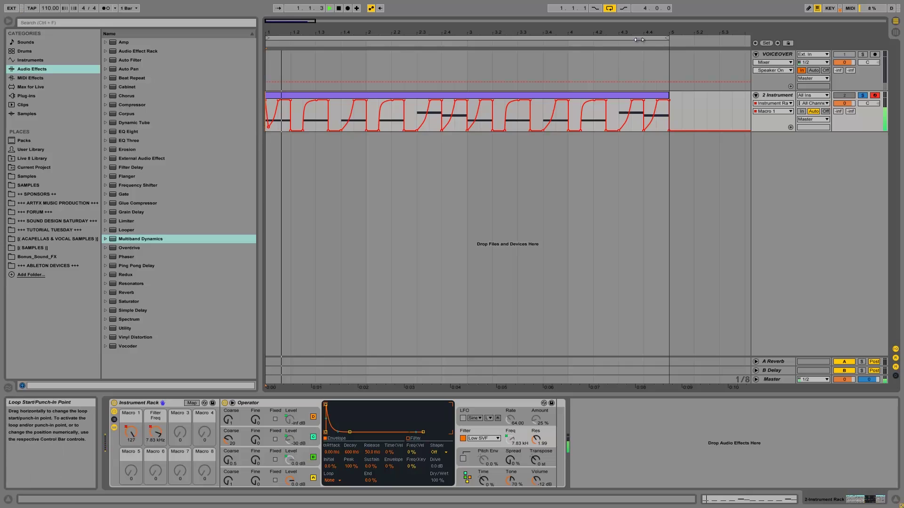
key("space")
key("space")
key("space")
key("space")
key("space")
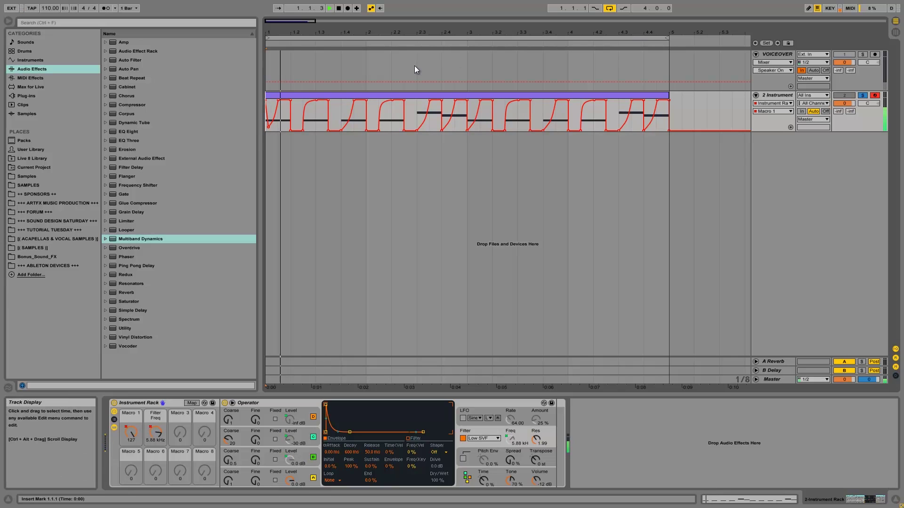
key("space")
key("space")
key("space")
key("space")
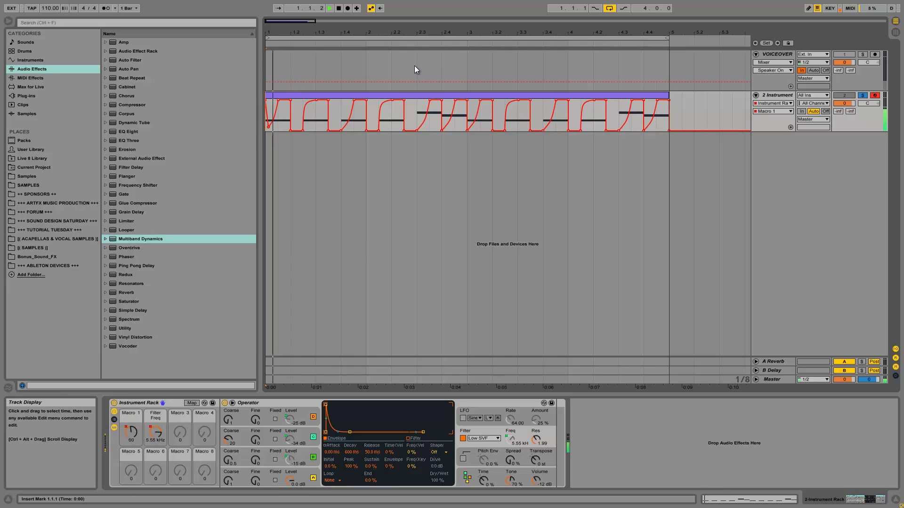
key("space")
Adjust the low point of the first note's Macro 1 dip and replay the opening note several times
left_click_drag(270, 29, 294, 124)
key("space")
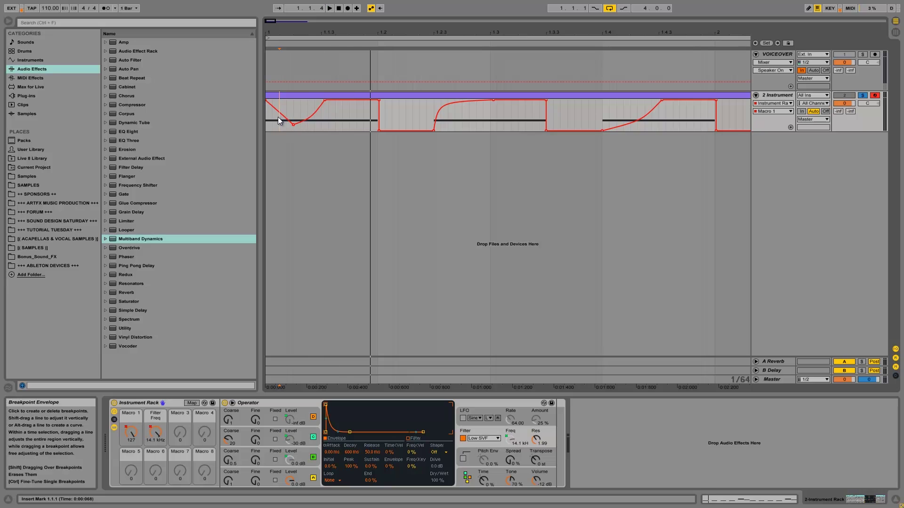
key("space")
key("space")
key("space")
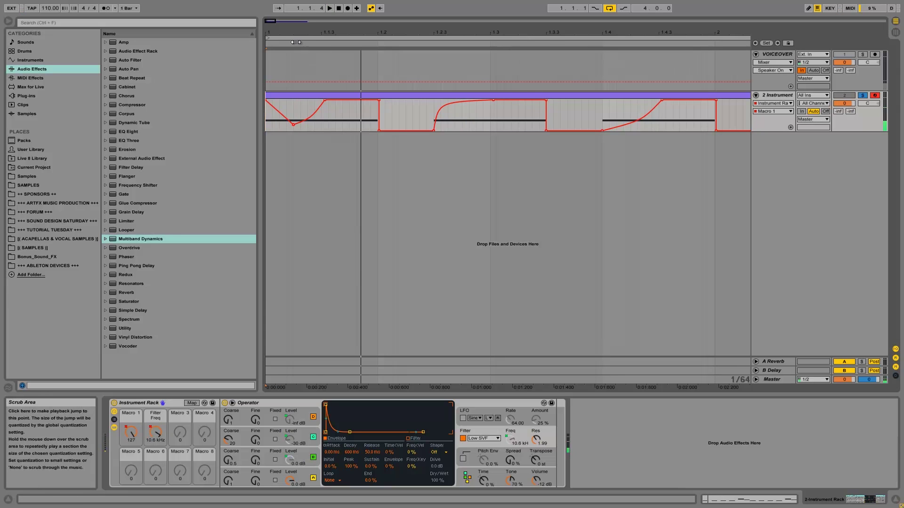
left_click_drag(298, 42, 299, 32)
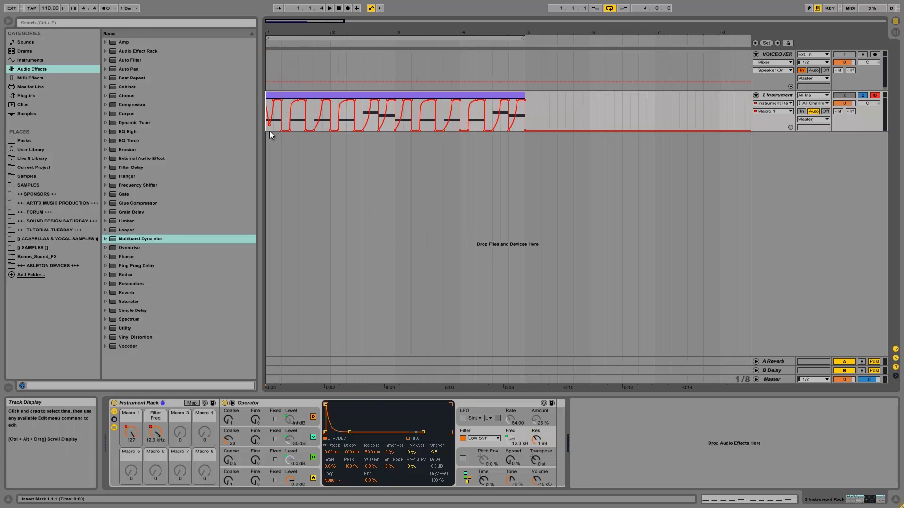
Copy the first note's Macro 1 dip shape onto the third, fifth and sixth notes of the pattern
left_click_drag(270, 131, 279, 132)
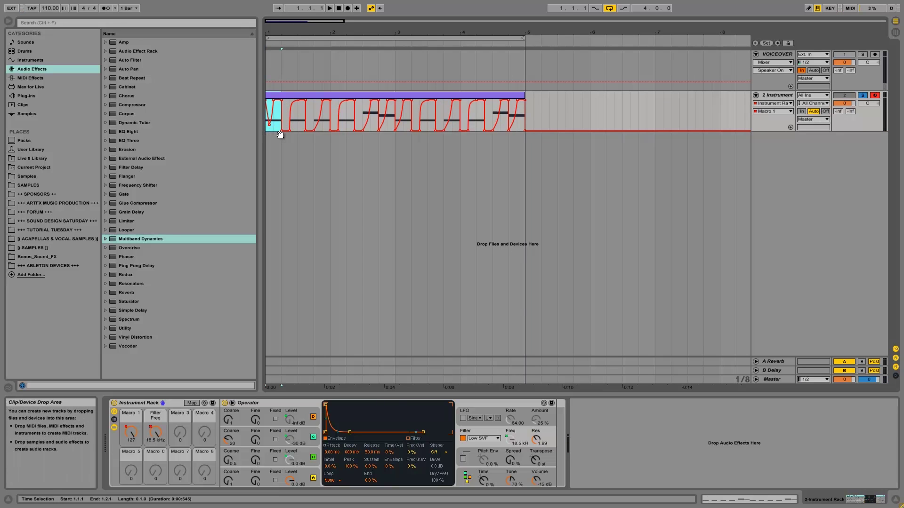
left_click(314, 111)
key("shift+Right")
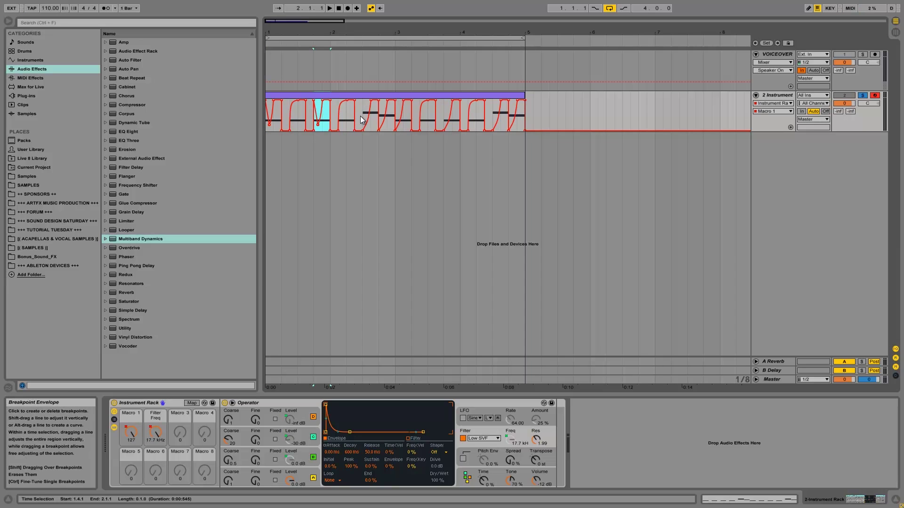
left_click(364, 115)
key("ctrl+v")
left_click(382, 111)
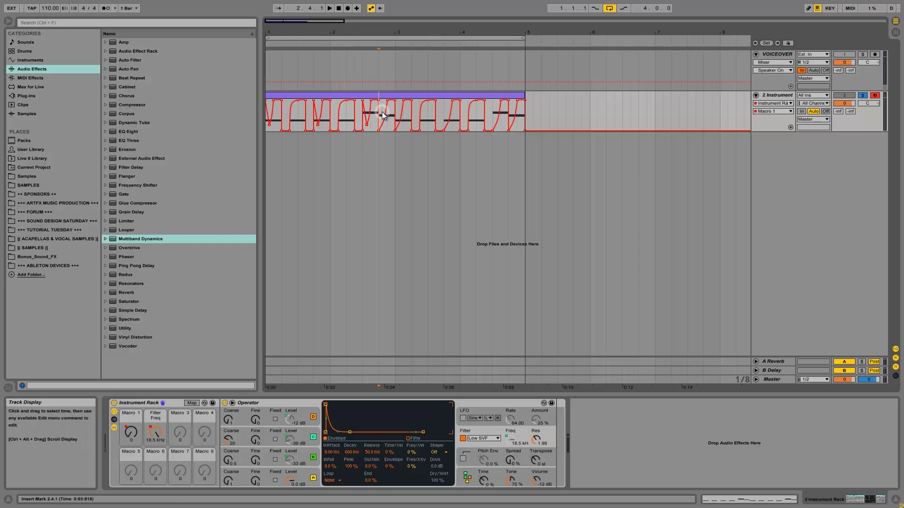
key("shift+Right")
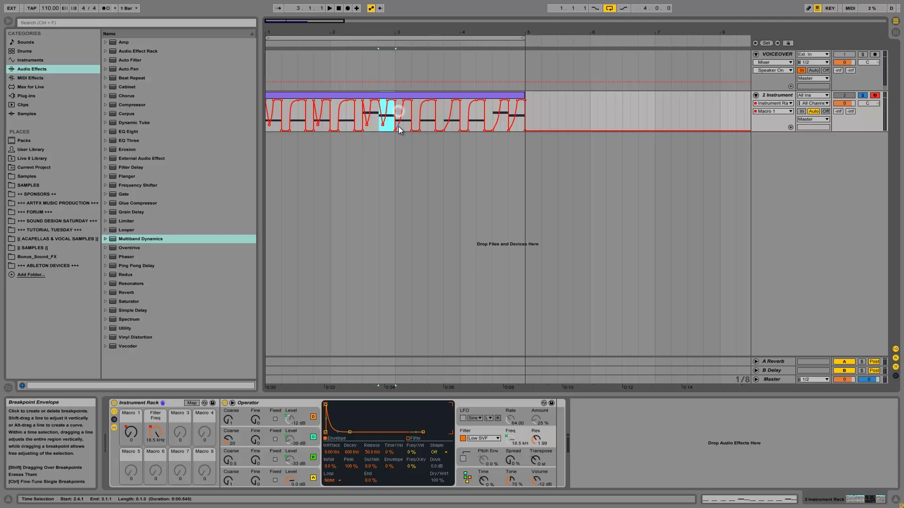
Paste the Macro 1 dip shape at 3.1, 3.4, 4.3 and 4.4, and play the whole clip
left_click(396, 81)
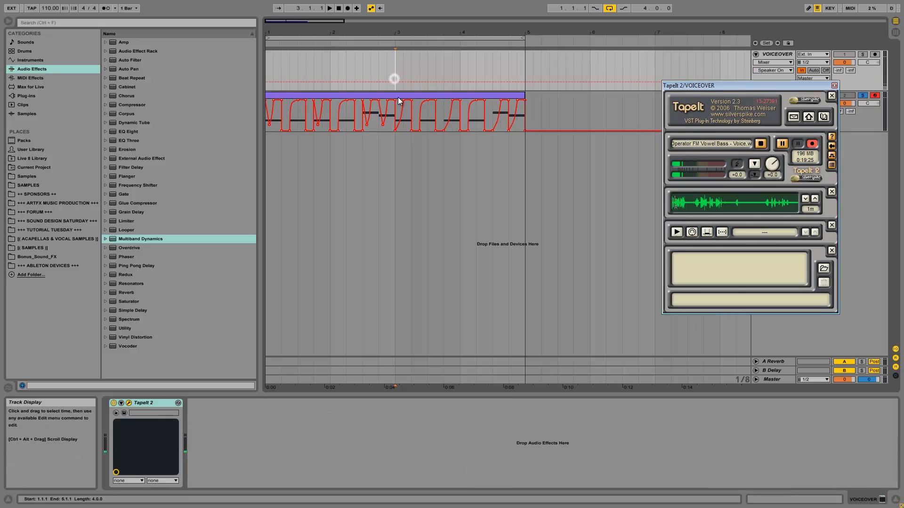
left_click(398, 105)
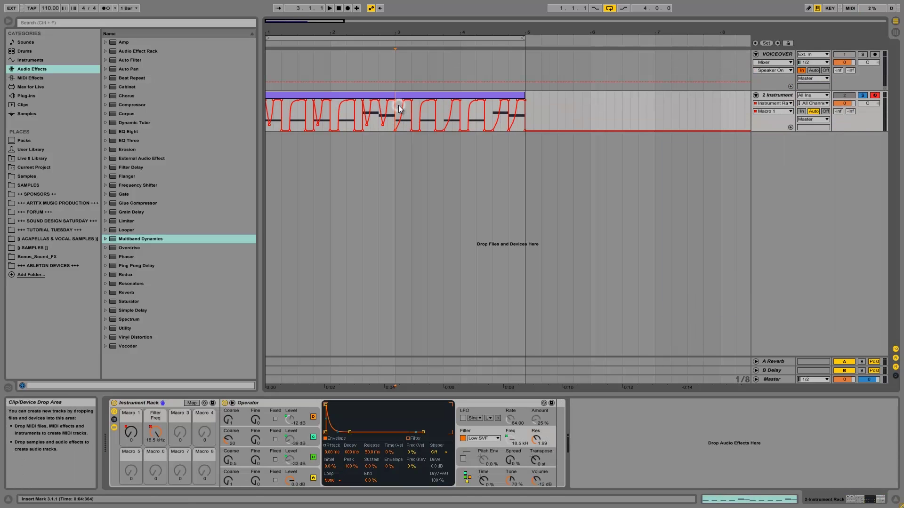
left_click(399, 107)
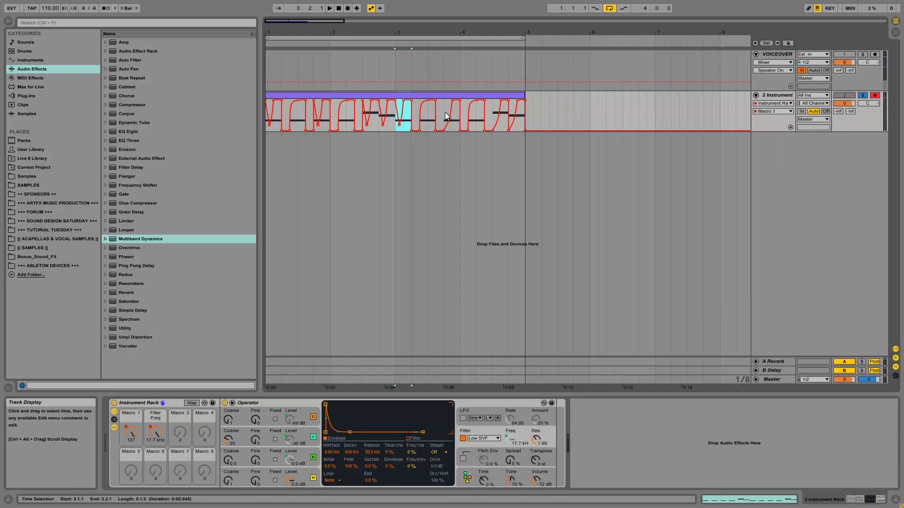
left_click(440, 112)
left_click(442, 111)
left_click(493, 110)
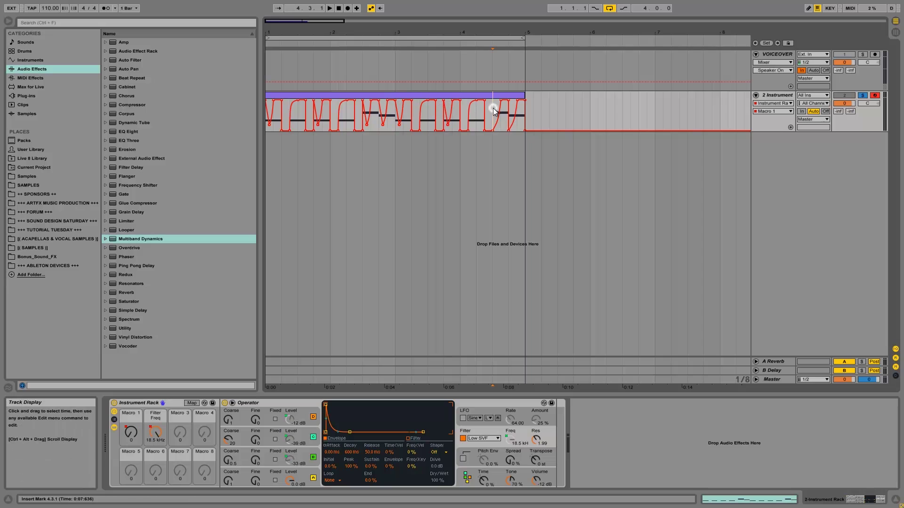
left_click(511, 110)
left_click(276, 96)
key("space")
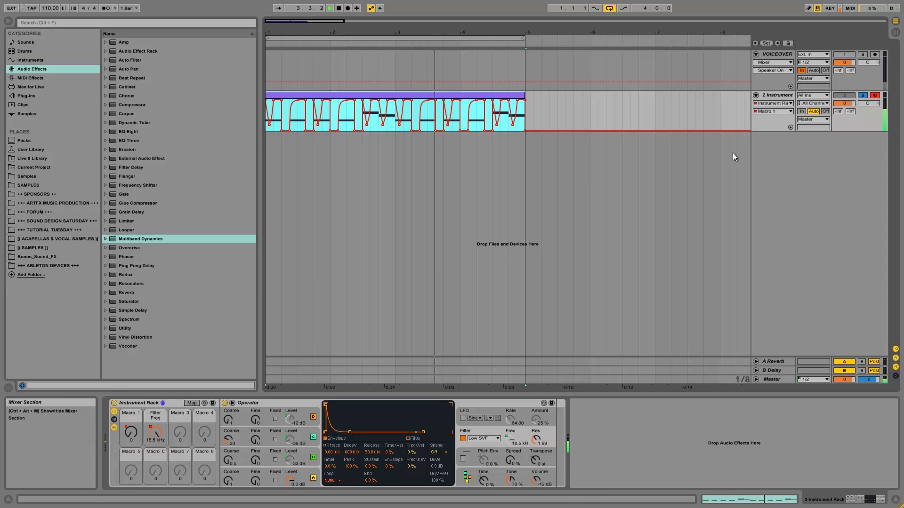
Add EQ Eight after the rack, boosting band 1 by 5.58 dB at 208 Hz, raising band 3, and cutting band 2 by 7.61 dB around 776 Hz
left_click_drag(124, 132, 707, 433)
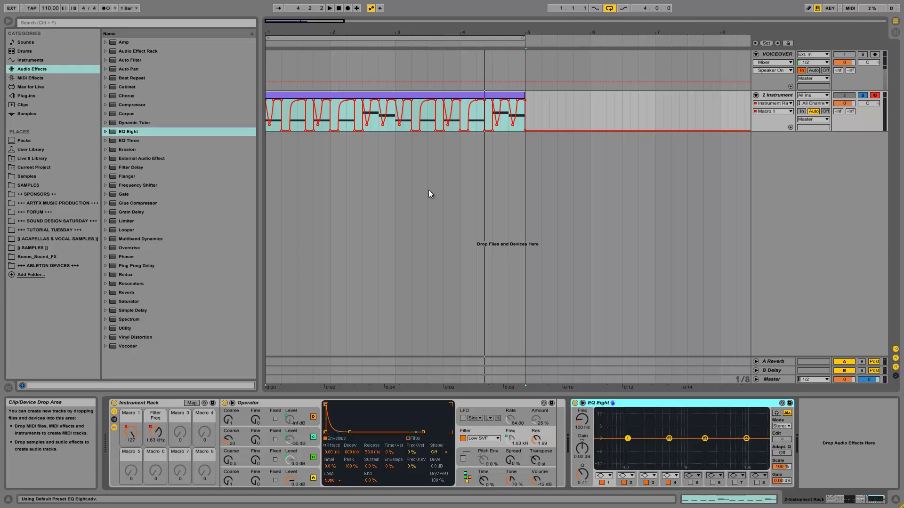
left_click_drag(628, 438, 646, 428)
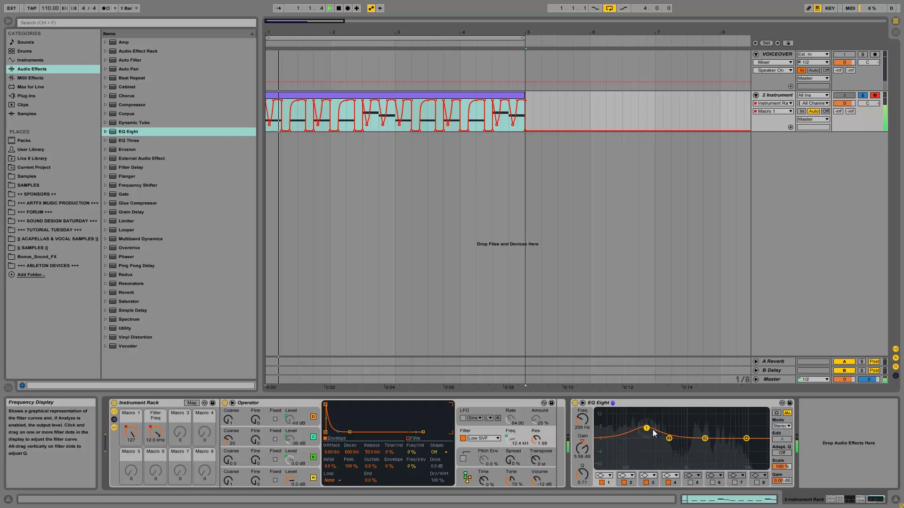
left_click_drag(670, 438, 708, 424)
left_click(684, 456)
mouse_move(683, 457)
left_mouse_down()
mouse_move(682, 432)
mouse_move(680, 457)
mouse_move(694, 427)
mouse_move(680, 453)
left_mouse_up()
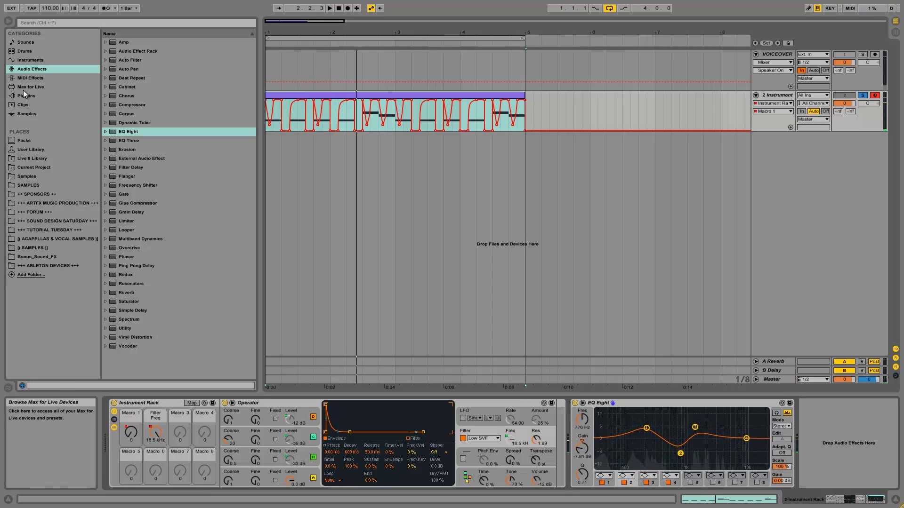
Load the DISTORTIFY.adg audio effect rack from the user library's ARTFX Ableton Racks presets after EQ Eight
left_click(26, 150)
left_click(106, 69)
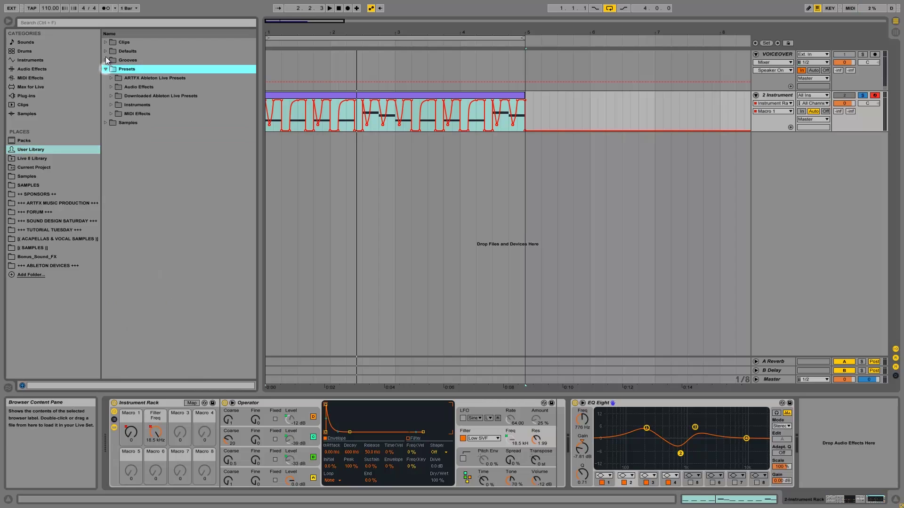
left_click(111, 86)
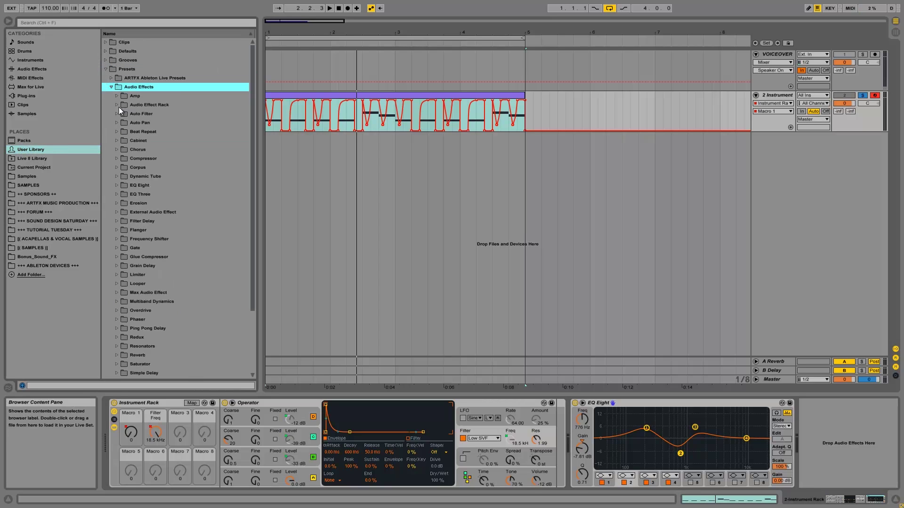
left_click(117, 104)
left_click(122, 115)
left_click_drag(157, 132, 810, 420)
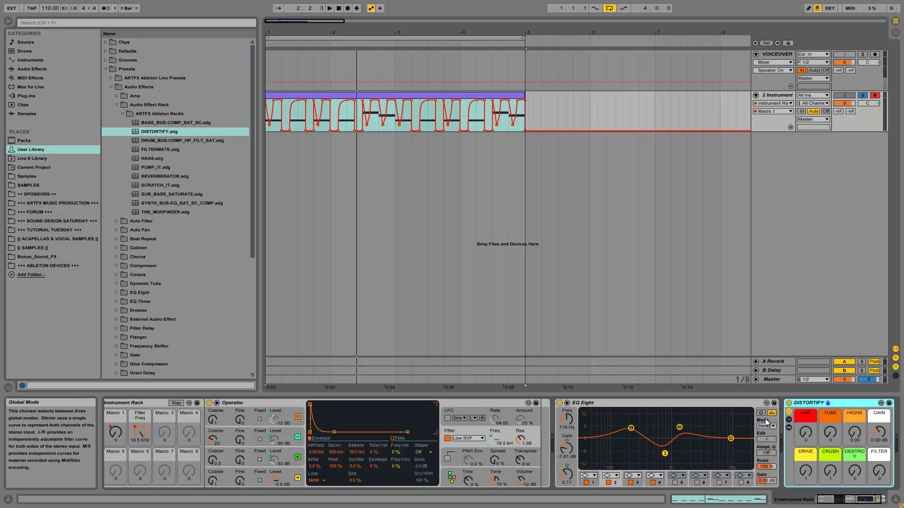
Set DISTORTIFY's AMP to 34 and DRIVE to 21, trying out the TUBE macro in between
left_click(804, 432)
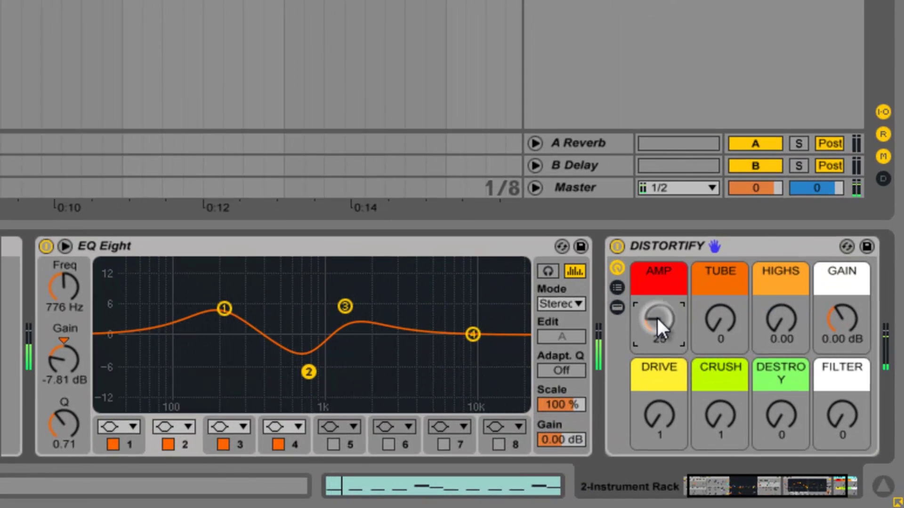
left_click_drag(656, 316, 666, 319)
left_click_drag(722, 313, 722, 315)
left_click_drag(666, 407, 725, 420)
Set DISTORTIFY's TUBE to 8, DESTROY to 18, GAIN to 7.32 dB and FILTER to 26
left_click(781, 411)
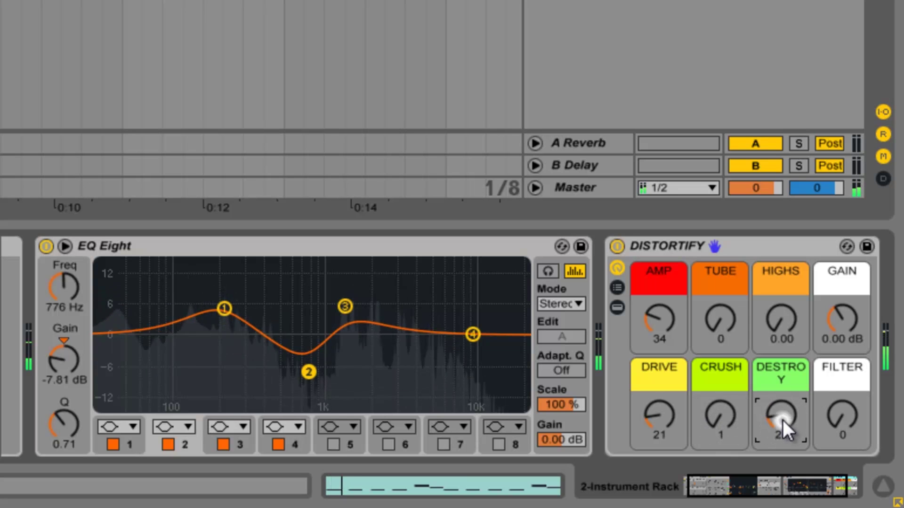
mouse_move(782, 418)
left_mouse_down()
mouse_move(777, 436)
mouse_move(786, 405)
mouse_move(785, 418)
left_mouse_up()
mouse_move(795, 335)
left_mouse_down()
mouse_move(778, 323)
mouse_move(778, 338)
mouse_move(787, 321)
left_mouse_up()
mouse_move(718, 325)
left_mouse_down()
mouse_move(718, 316)
mouse_move(722, 337)
mouse_move(723, 329)
left_mouse_up()
left_click_drag(787, 411, 785, 412)
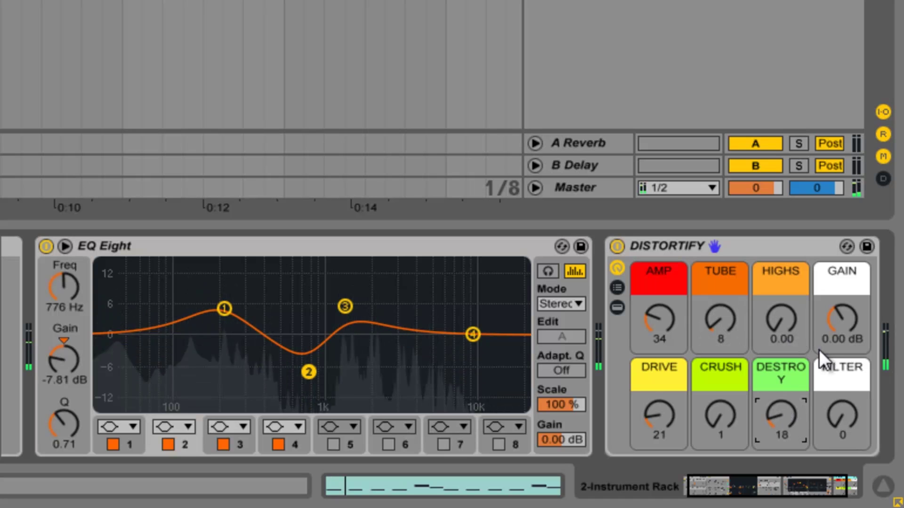
left_click_drag(842, 325, 842, 326)
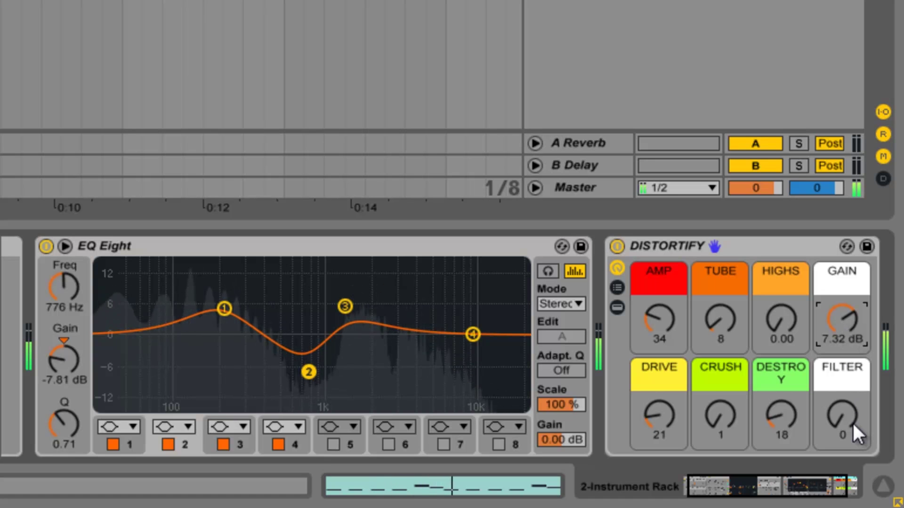
mouse_move(852, 420)
left_mouse_down()
mouse_move(840, 427)
mouse_move(835, 416)
left_mouse_up()
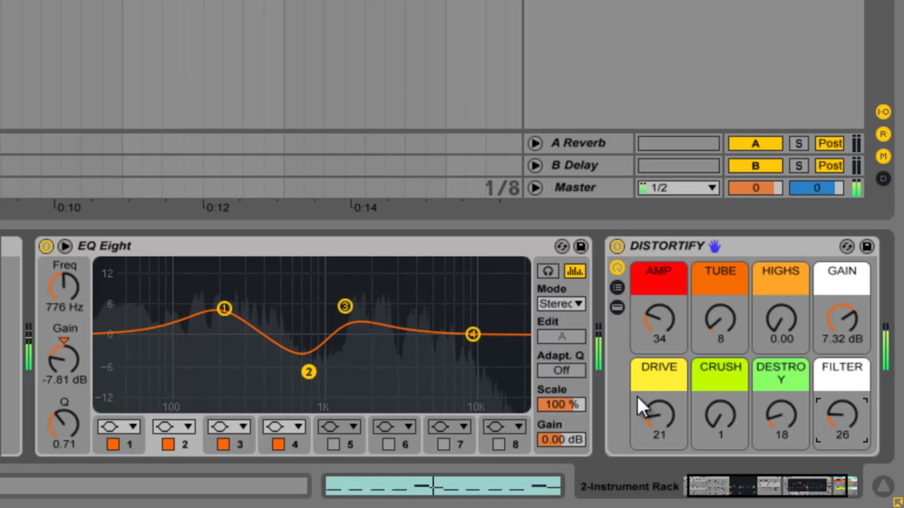
Add a second EQ Eight after DISTORTIFY and make band 1 a steep x4 low cut slightly above 100 Hz
left_click_drag(813, 490, 825, 489)
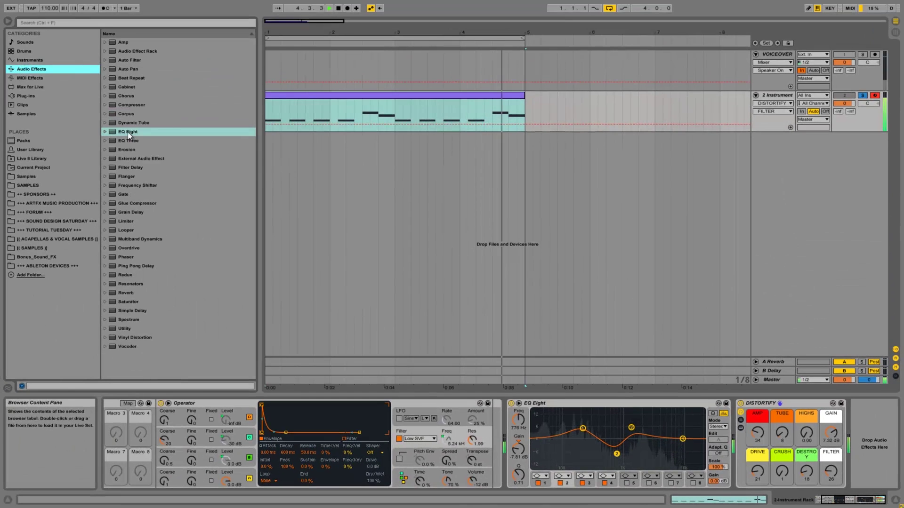
left_click_drag(128, 132, 880, 431)
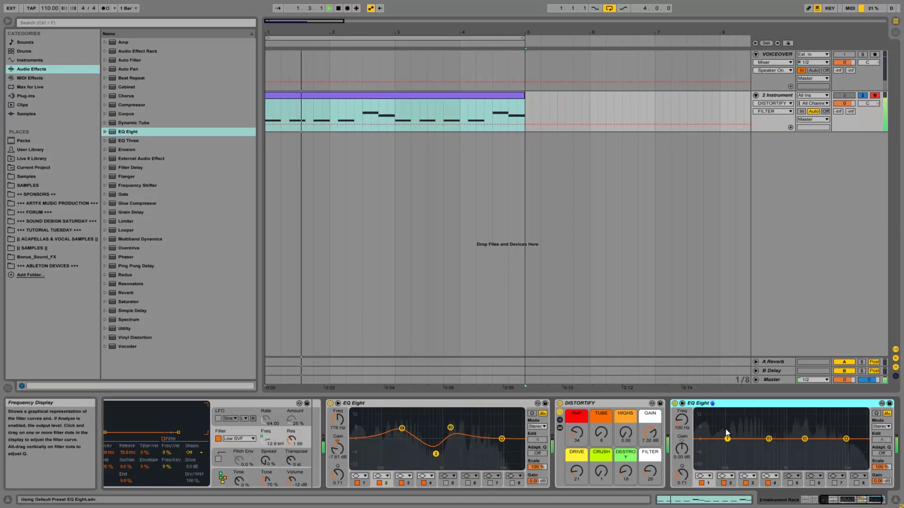
left_click(703, 476)
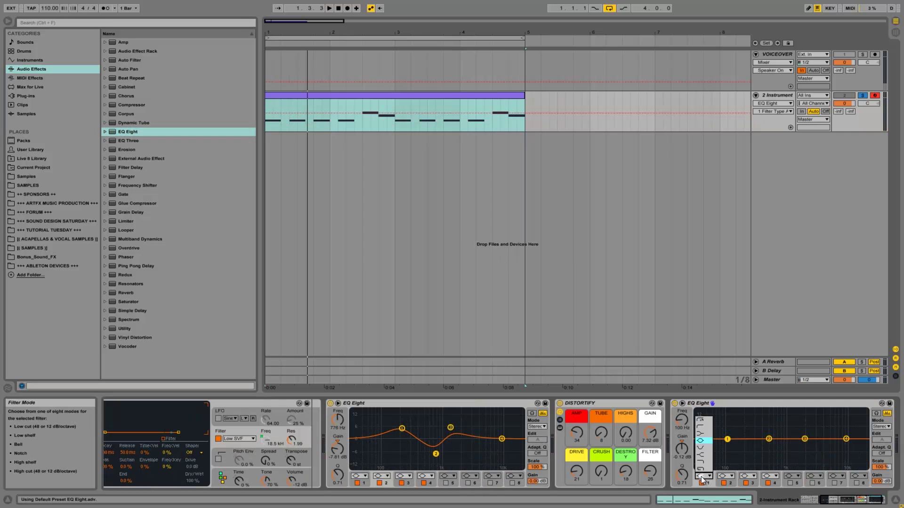
left_click(707, 428)
left_click_drag(727, 448, 726, 445)
key("space")
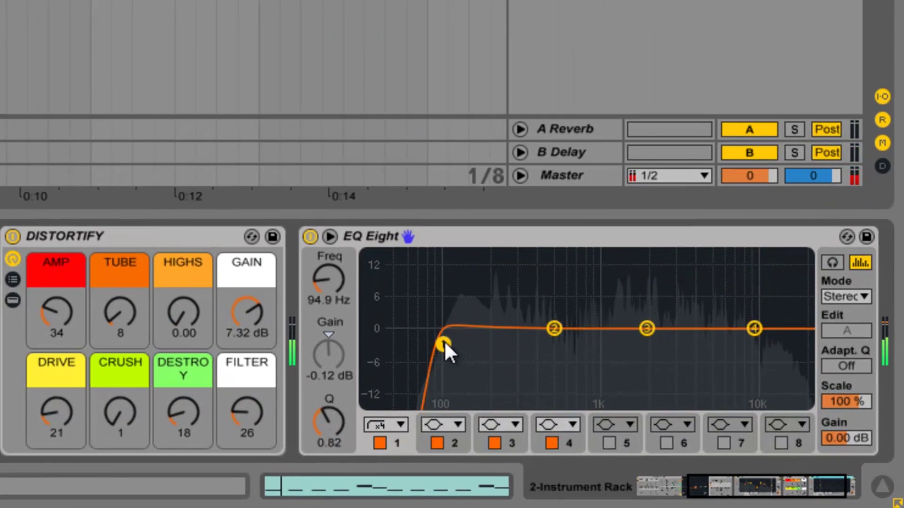
left_click_drag(445, 340, 450, 344)
In the second EQ Eight, cut band 2 by 5.08 dB at 966 Hz and make band 4 a high cut at 6.59 kHz
left_click_drag(554, 328, 597, 354)
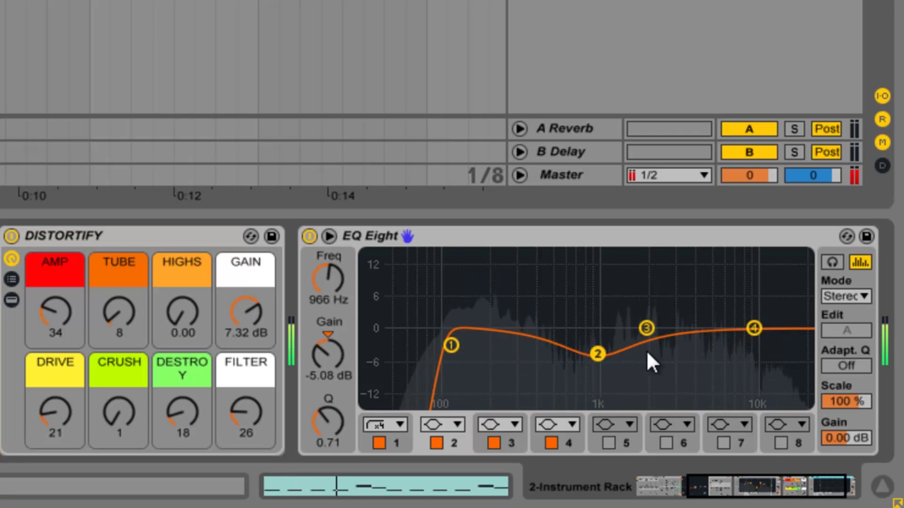
left_click(754, 328)
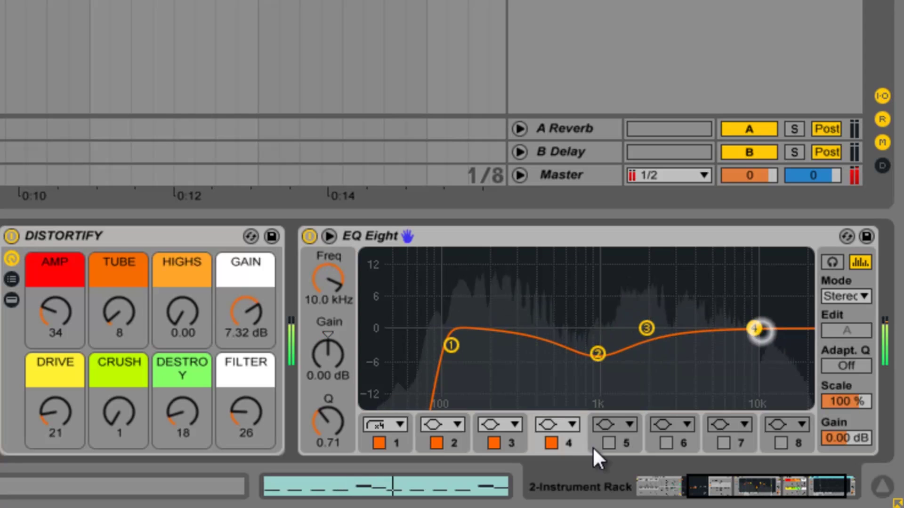
left_click(563, 426)
left_click(565, 387)
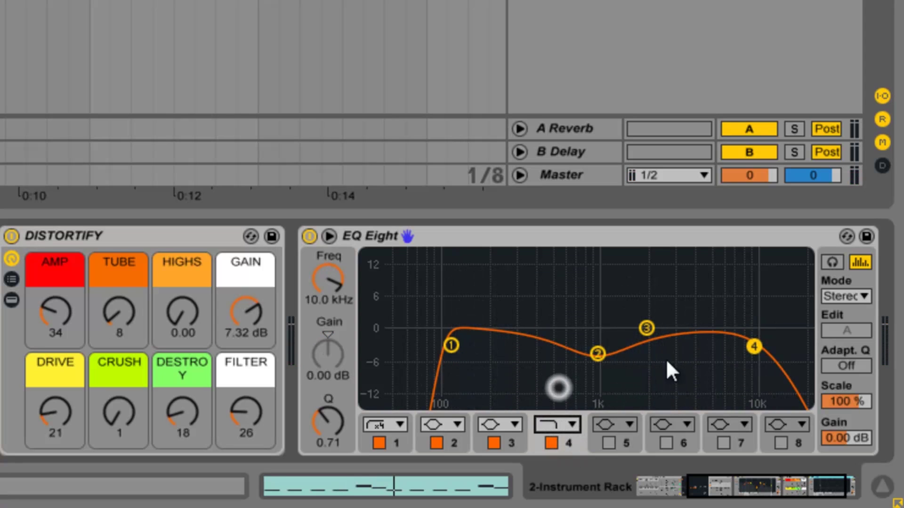
left_click_drag(753, 348, 725, 346)
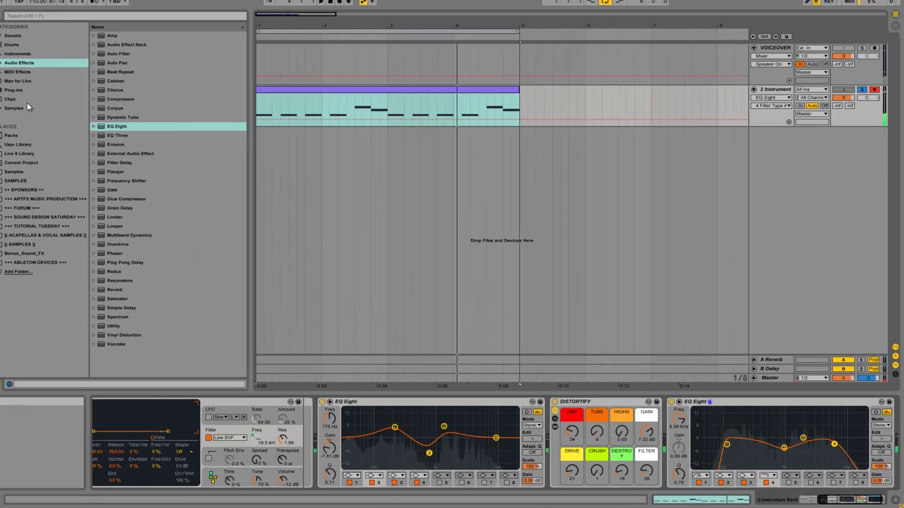
Load the Sugar Bytes WOW plug-in after the second EQ Eight and place its window clear of the mixer controls
left_click(14, 89)
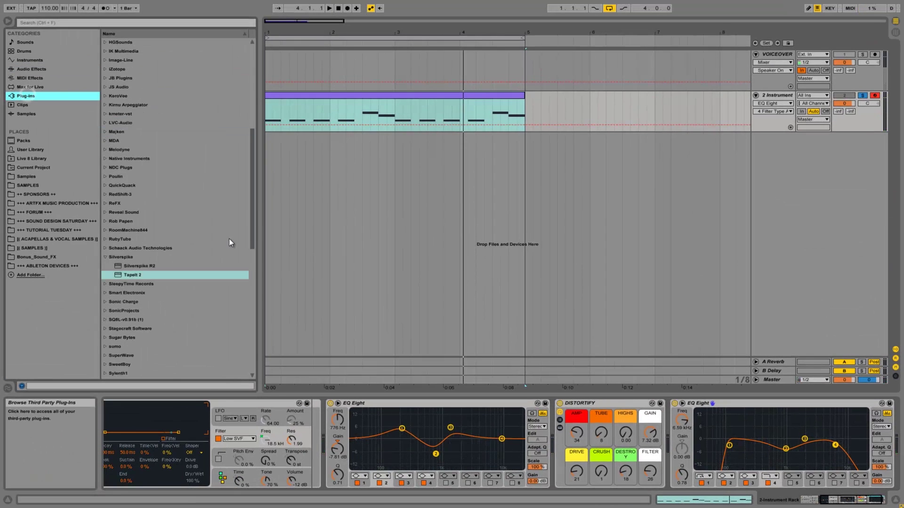
scroll(125, 203, "down", 3)
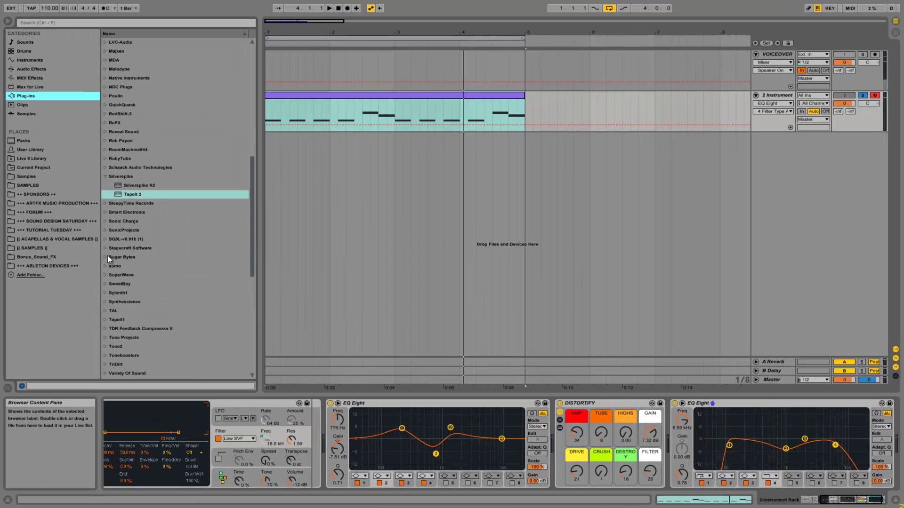
left_click(106, 256)
left_click(112, 248)
left_click(126, 258)
left_click_drag(125, 258, 869, 451)
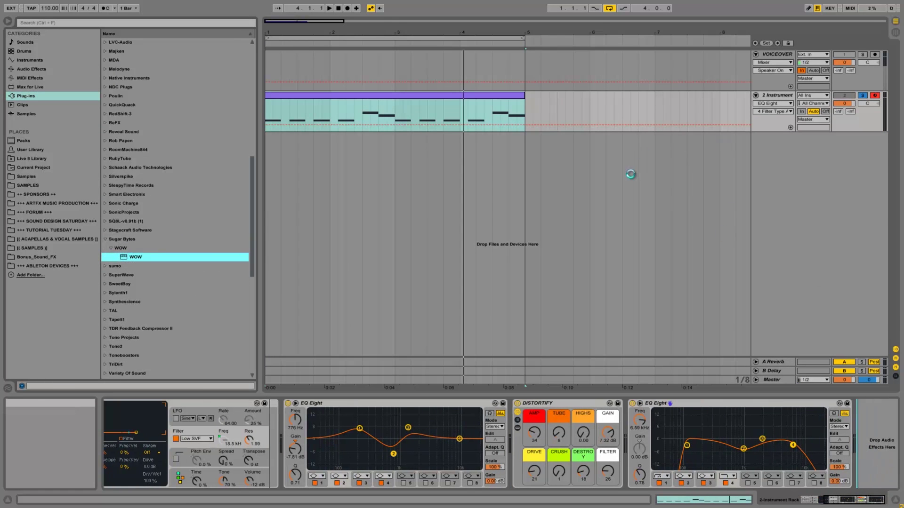
left_click_drag(738, 89, 422, 130)
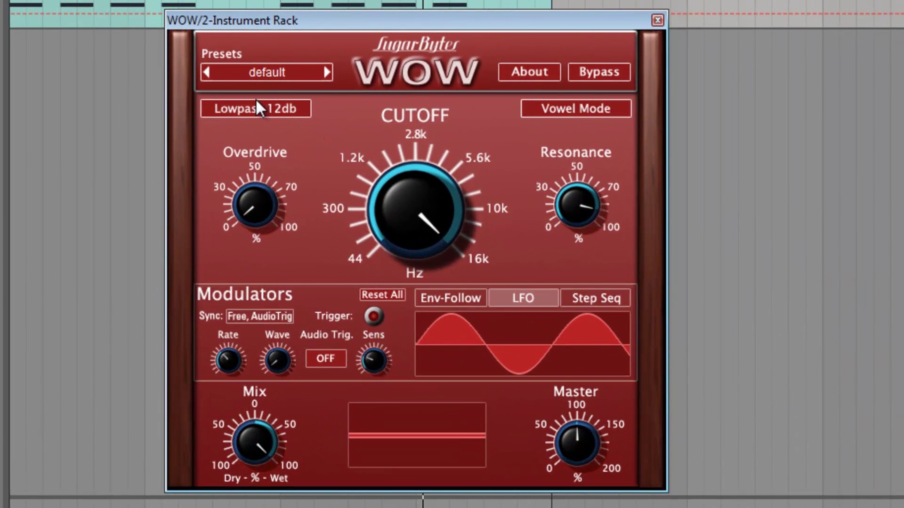
Set WOW's filter to Bandpass 12db, enable Vowel Mode, and turn the cutoff towards Vowel A, set to Ä
left_click(259, 108)
left_click(239, 228)
left_click(555, 112)
left_click_drag(349, 138, 357, 87)
left_click_drag(418, 203, 400, 369)
key("space")
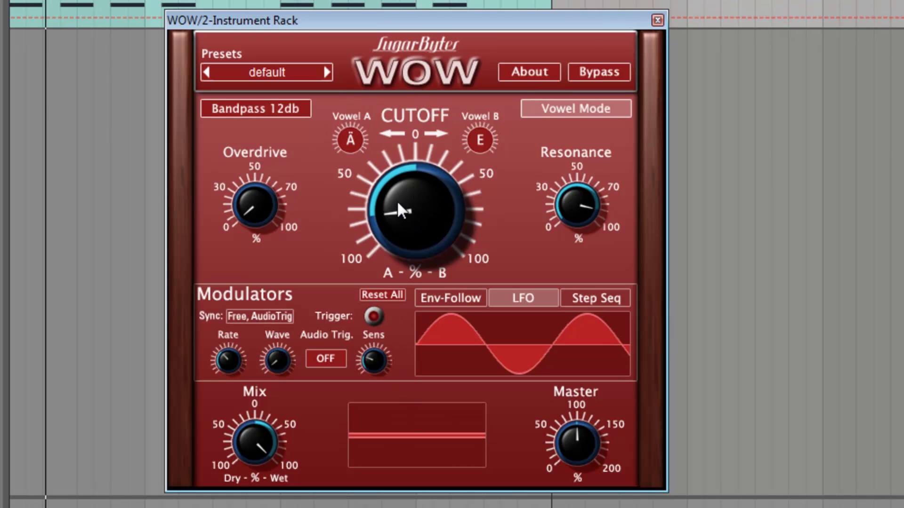
Modulate WOW's cutoff with moderate positive amounts of envelope follower and LFO while the clip plays
right_click(397, 201)
left_click_drag(479, 239, 536, 242)
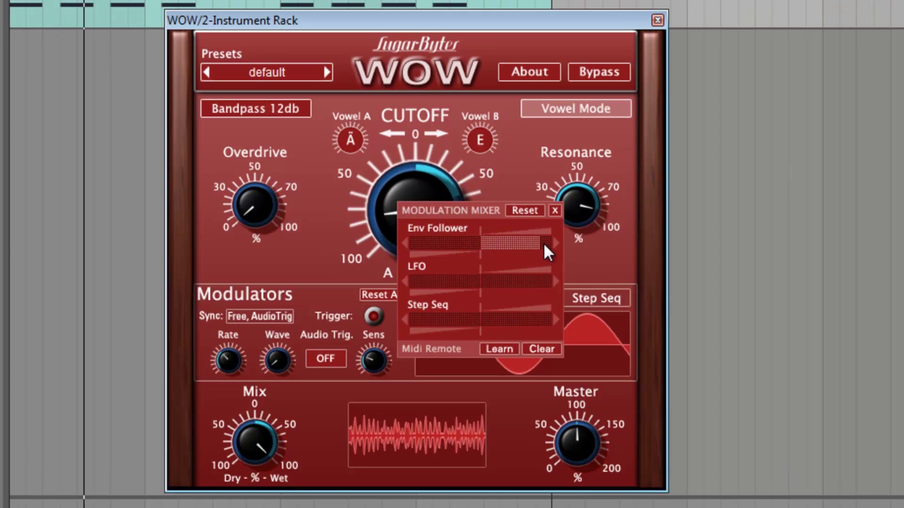
left_click_drag(530, 240, 504, 250)
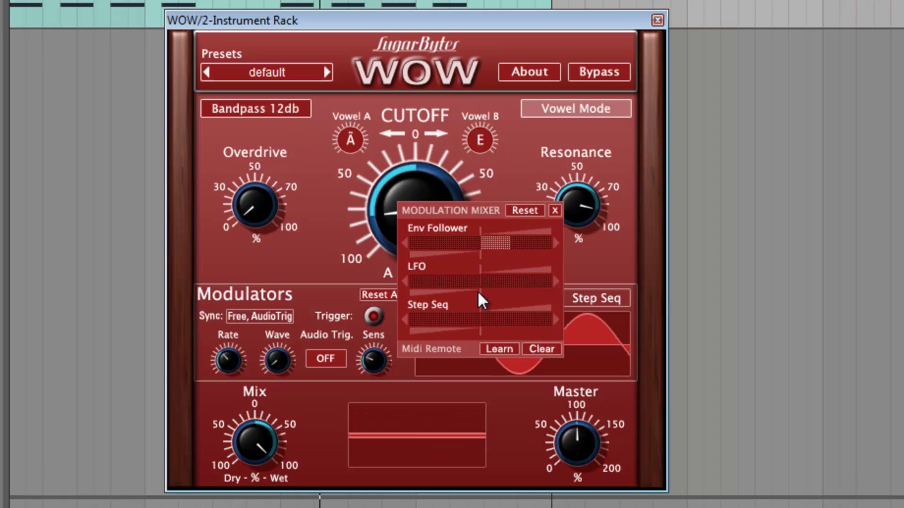
left_click_drag(491, 281, 518, 287)
key("space")
Turn WOW's cutoff fully down to the Vowel A end and set Vowel B to A:, replaying the clip
left_click(386, 221)
left_click_drag(391, 226, 388, 265)
key("space")
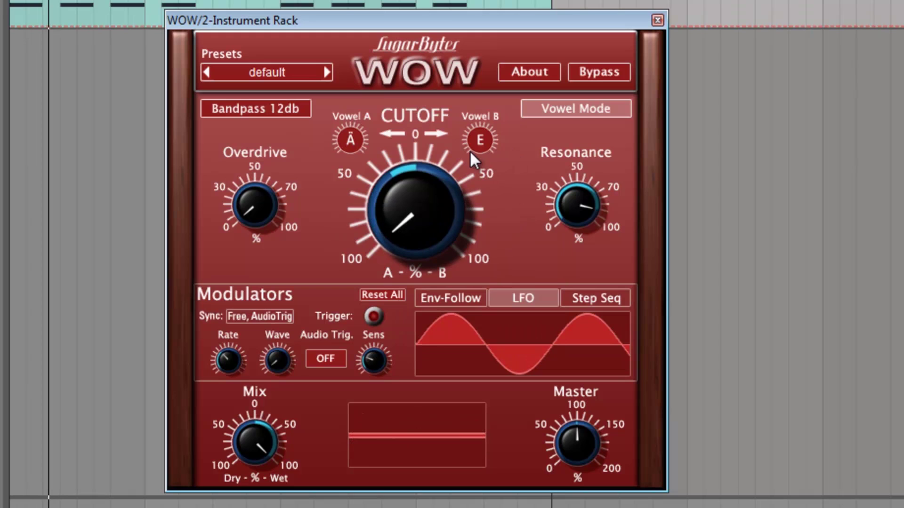
left_click_drag(487, 134, 484, 172)
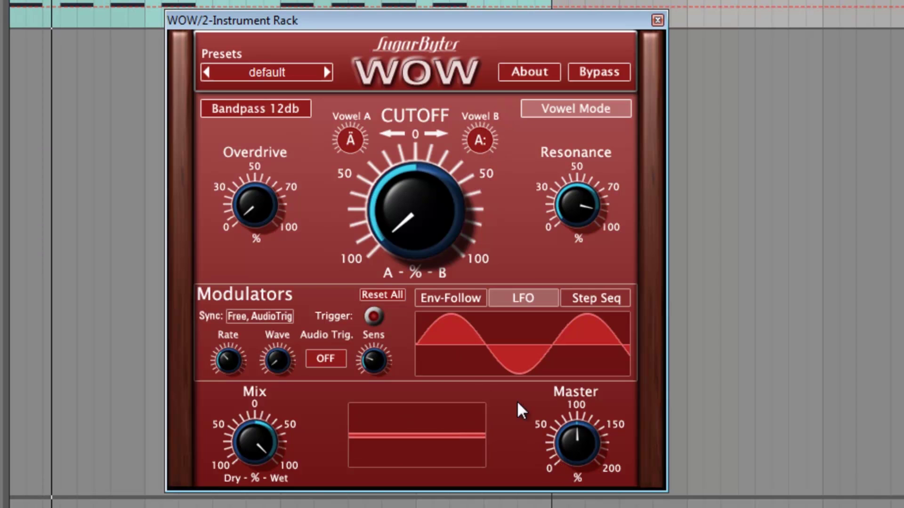
Try a higher Master level in WOW, return it to 100%, and change the filter type to Band Reject
left_click_drag(564, 422, 564, 454)
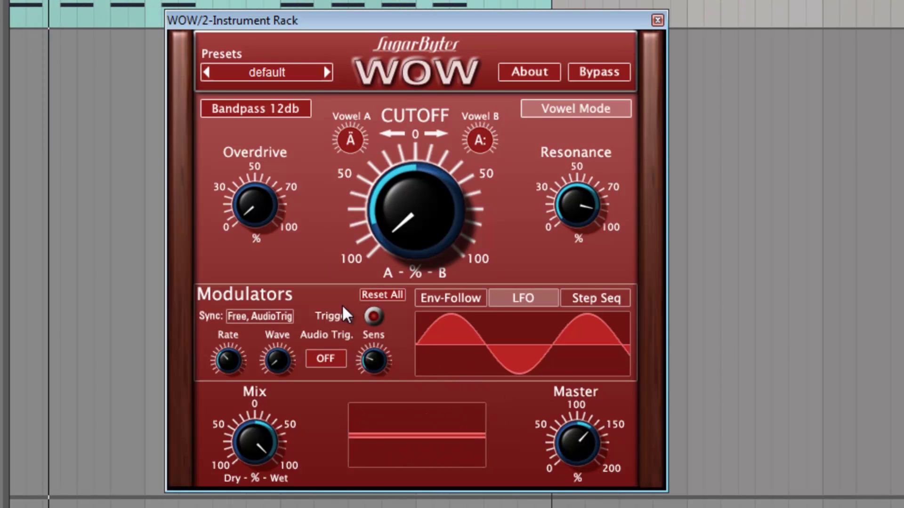
left_click_drag(594, 442, 592, 499)
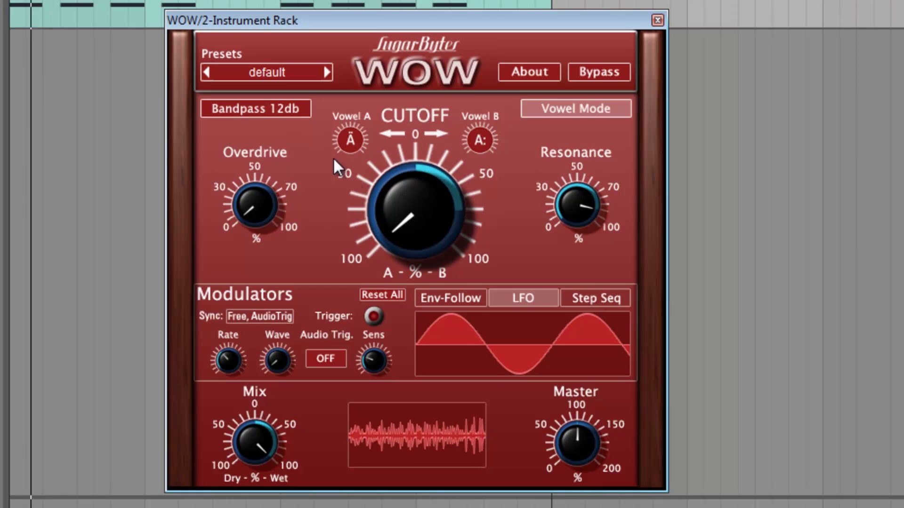
left_click(256, 110)
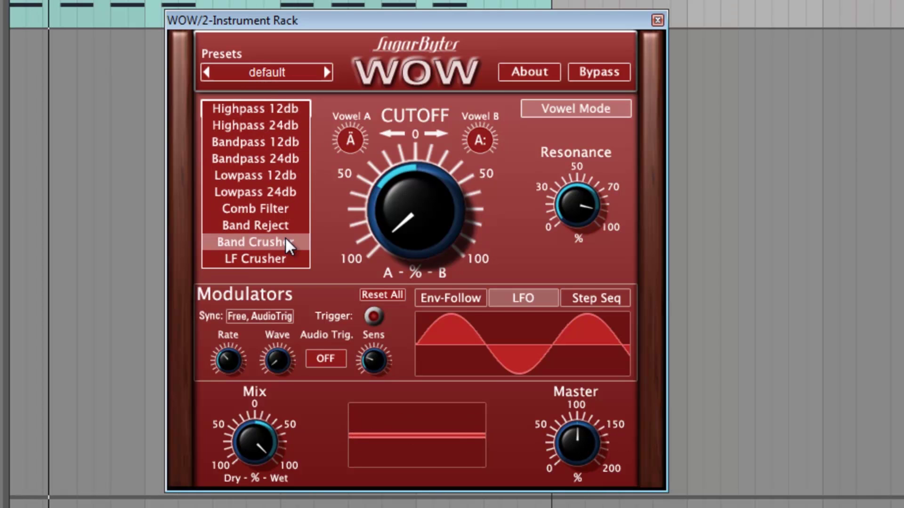
left_click(286, 225)
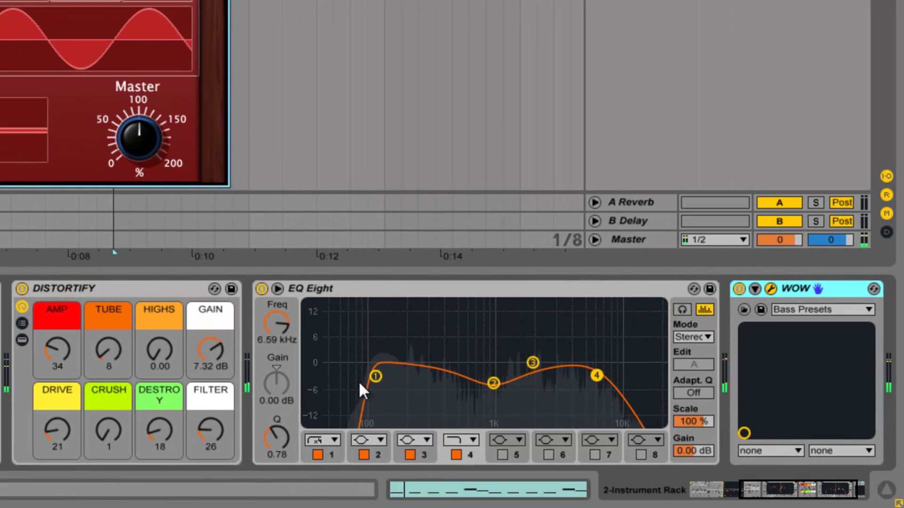
Change band 1 of the second EQ Eight to a gentle 12 dB low cut at 116 Hz
left_click_drag(377, 376, 420, 373)
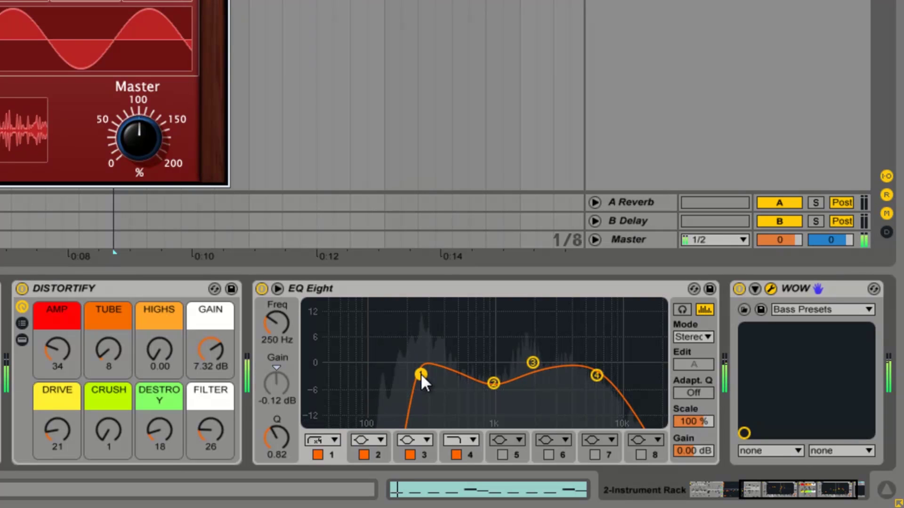
left_click(331, 440)
left_click(328, 340)
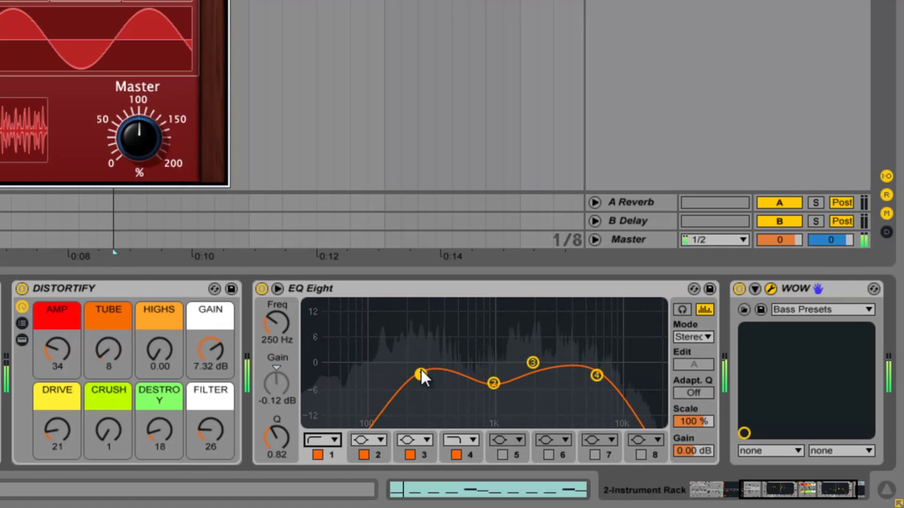
left_click_drag(421, 374, 380, 379)
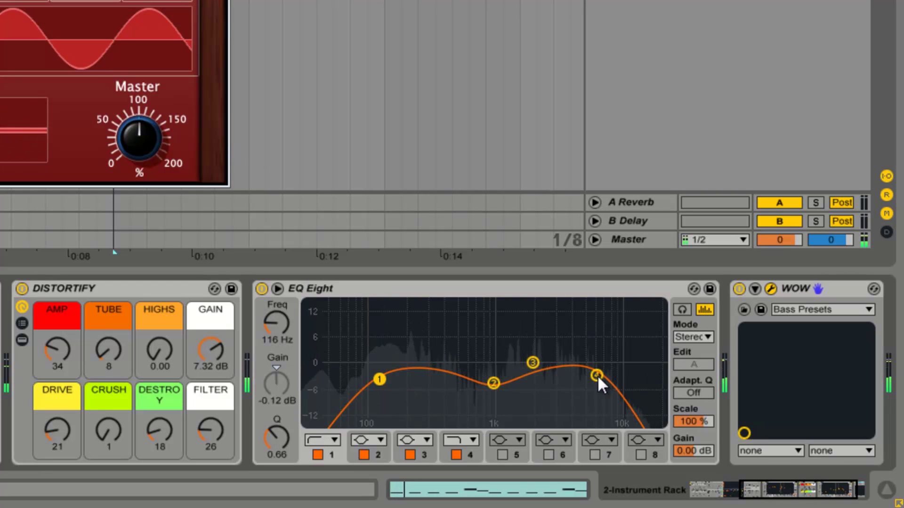
mouse_move(527, 368)
left_mouse_down()
mouse_move(542, 380)
mouse_move(546, 370)
mouse_move(534, 360)
mouse_move(529, 367)
left_mouse_up()
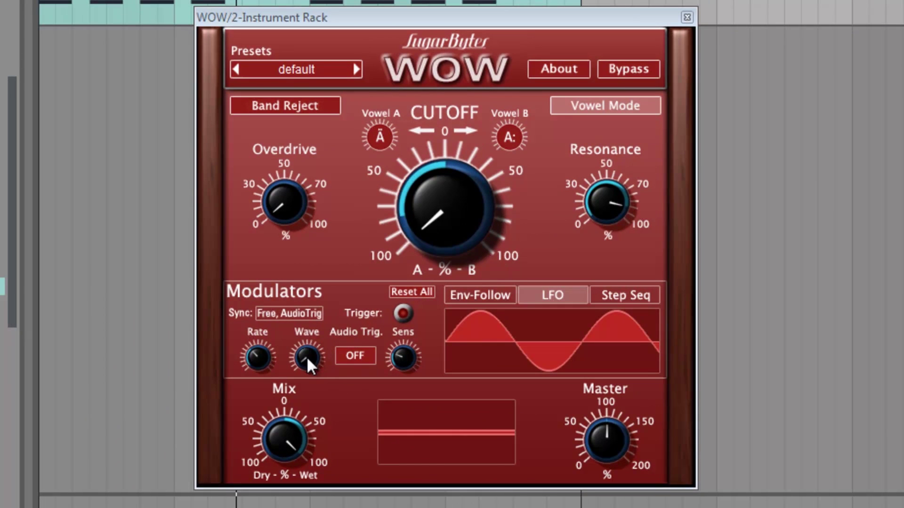
Slow WOW's LFO rate to 1\1 and play the clip
left_click_drag(259, 355, 233, 371)
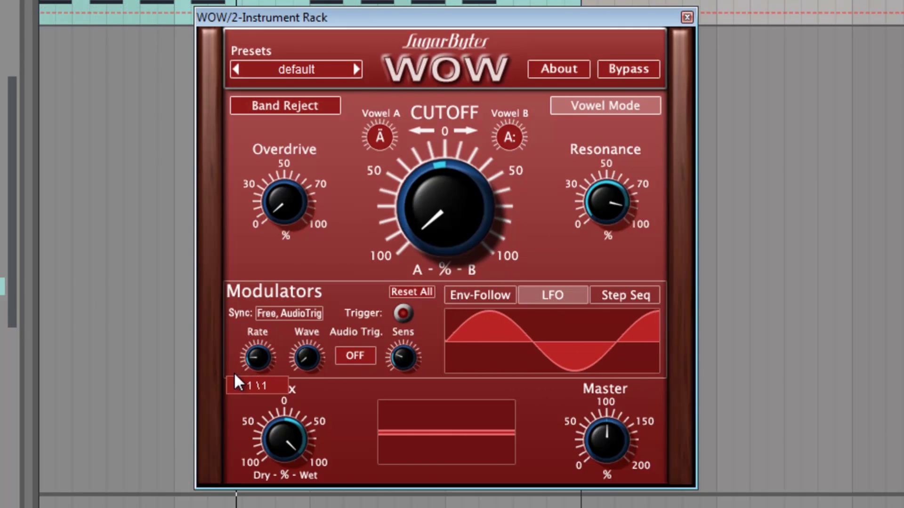
key("space")
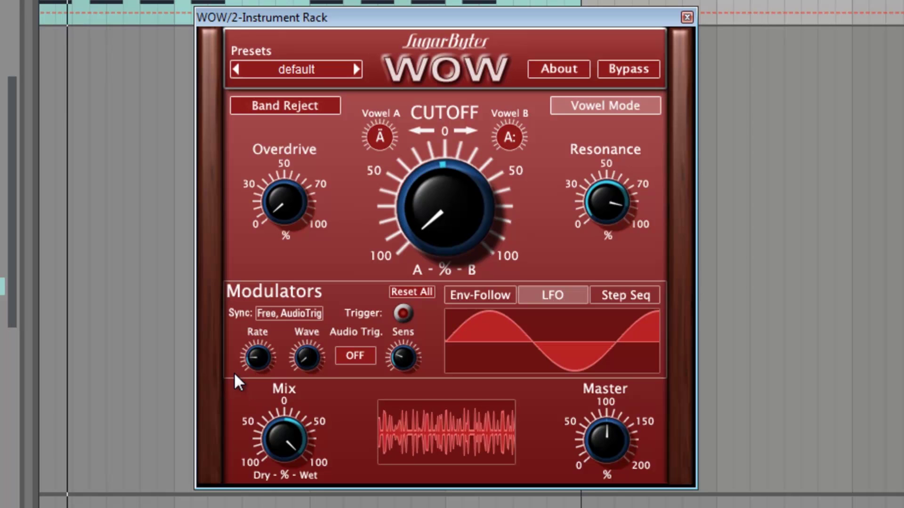
Set WOW's Vowel B and then Vowel A to U while listening to the clip
mouse_move(422, 360)
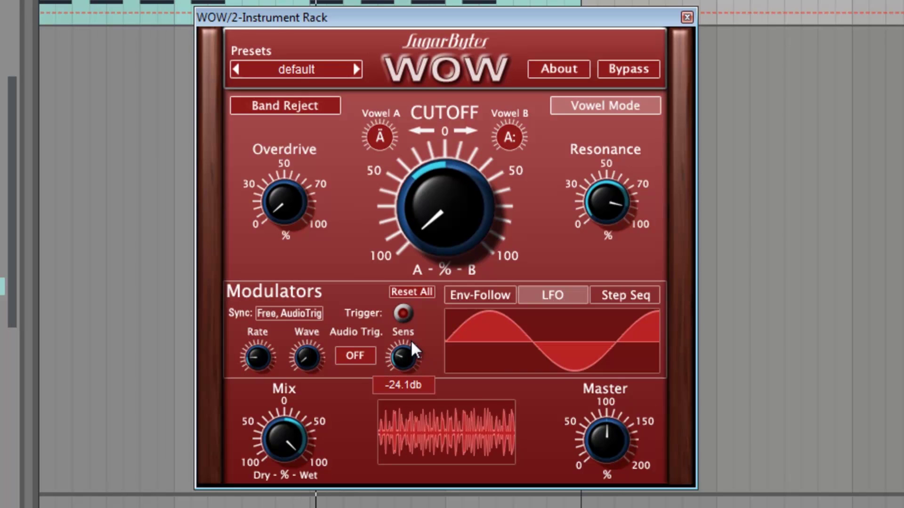
mouse_move(261, 343)
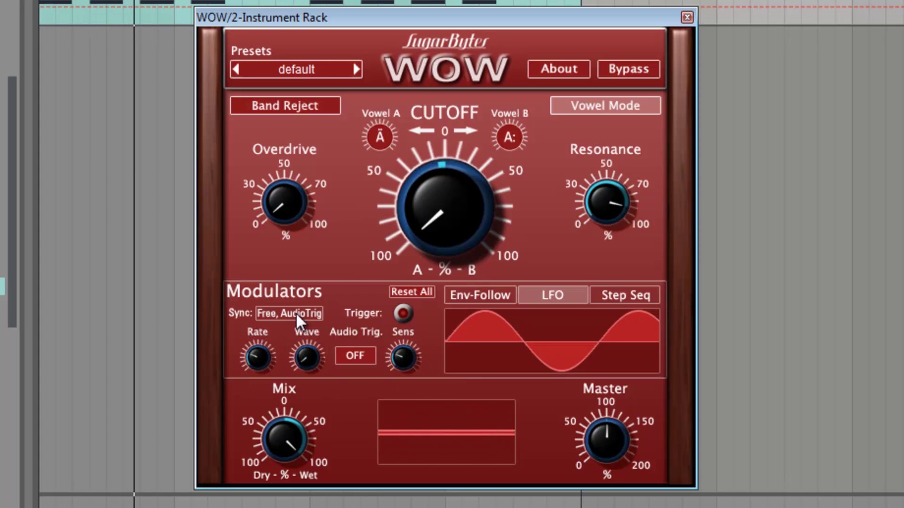
mouse_move(518, 129)
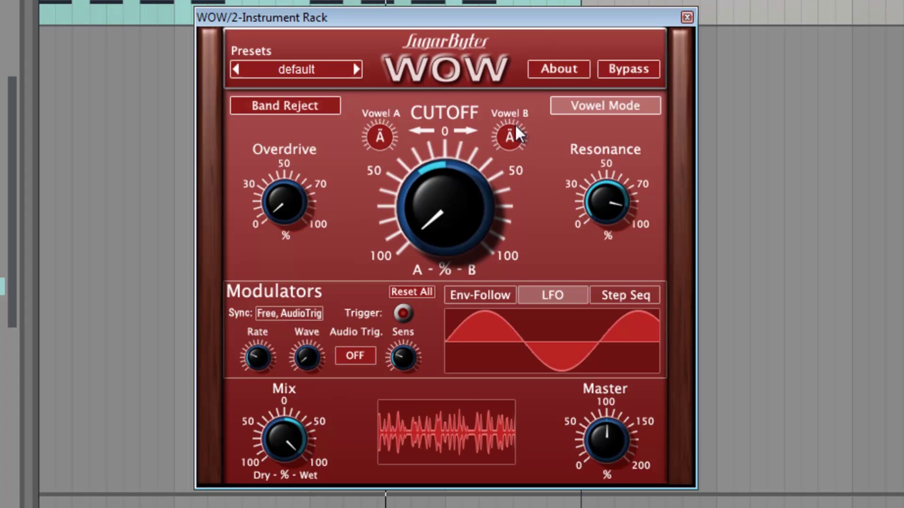
left_click_drag(518, 130, 514, 170)
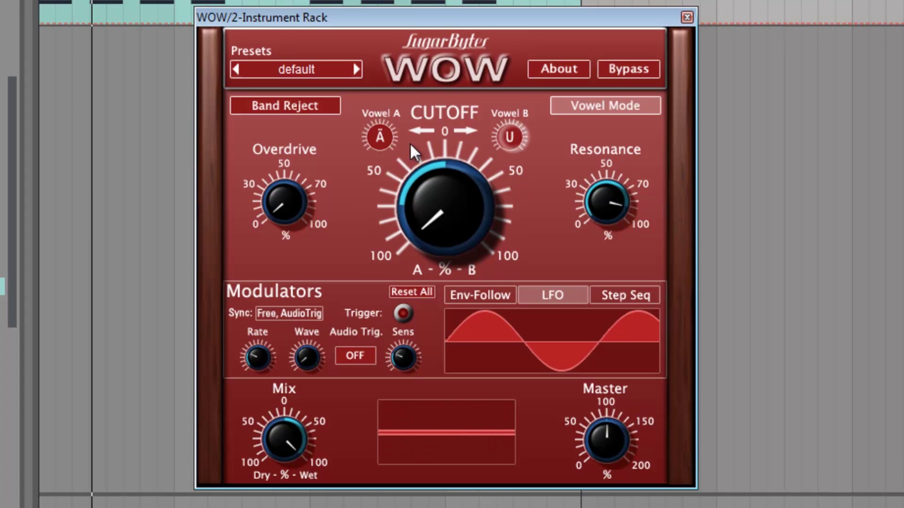
left_click_drag(379, 136, 381, 168)
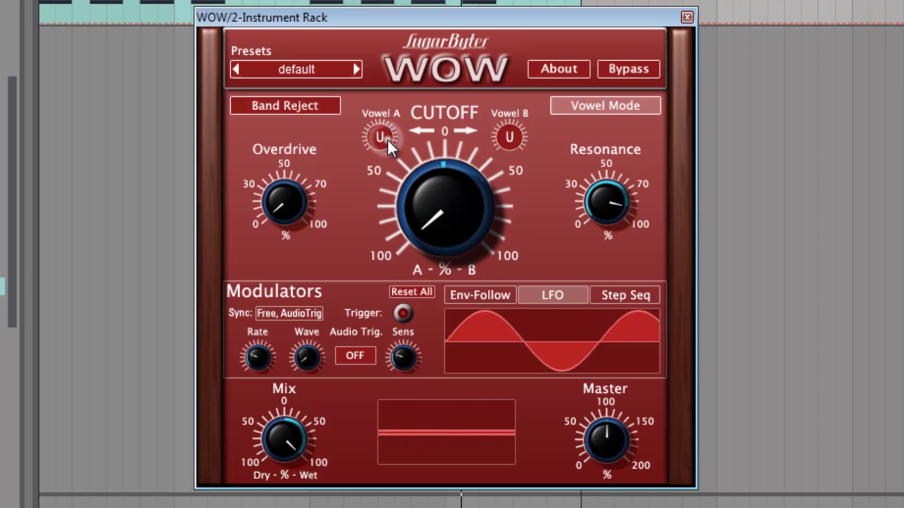
left_click_drag(386, 137, 384, 292)
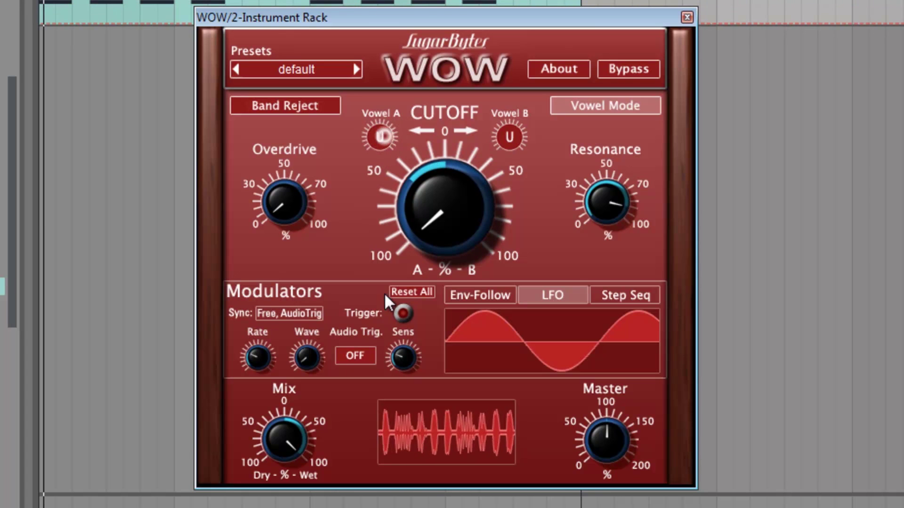
Set WOW's Vowel B to Ä and lower the Mix to a partly wet setting
left_click_drag(506, 138, 520, 109)
left_click_drag(510, 143, 517, 138)
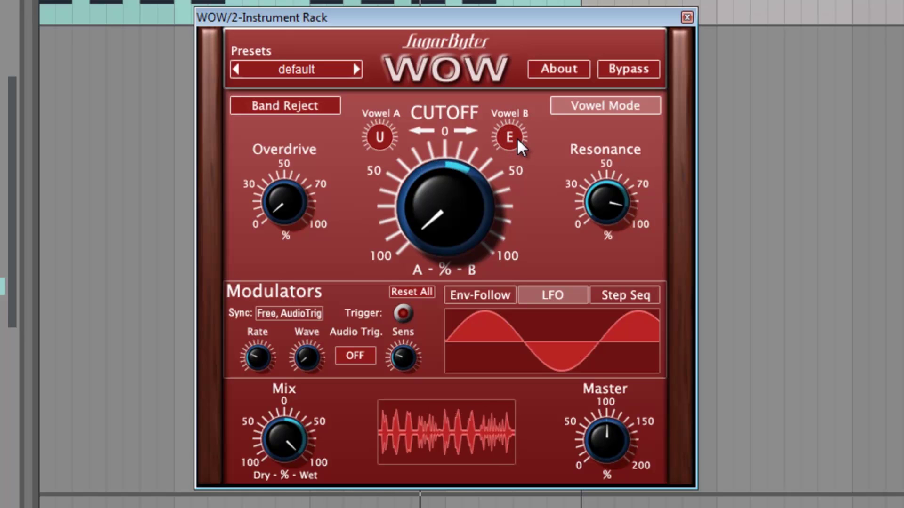
left_click_drag(510, 159, 519, 136)
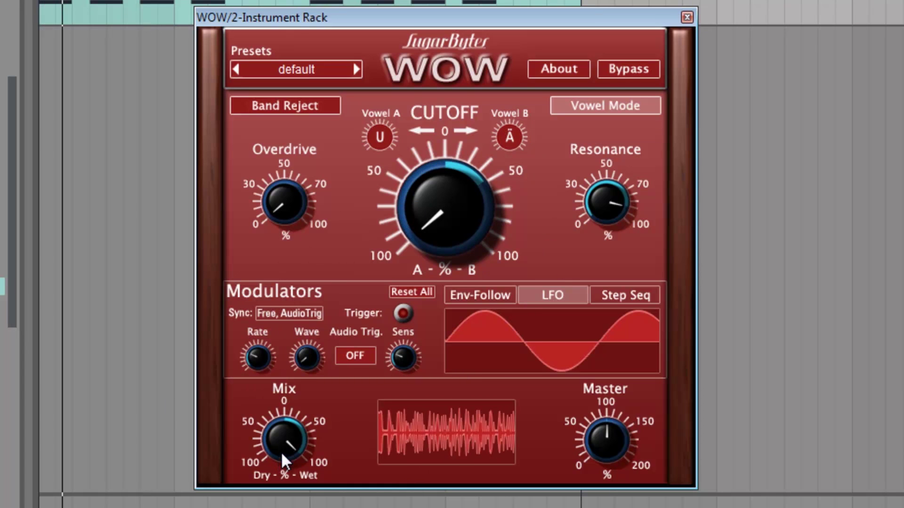
key("space")
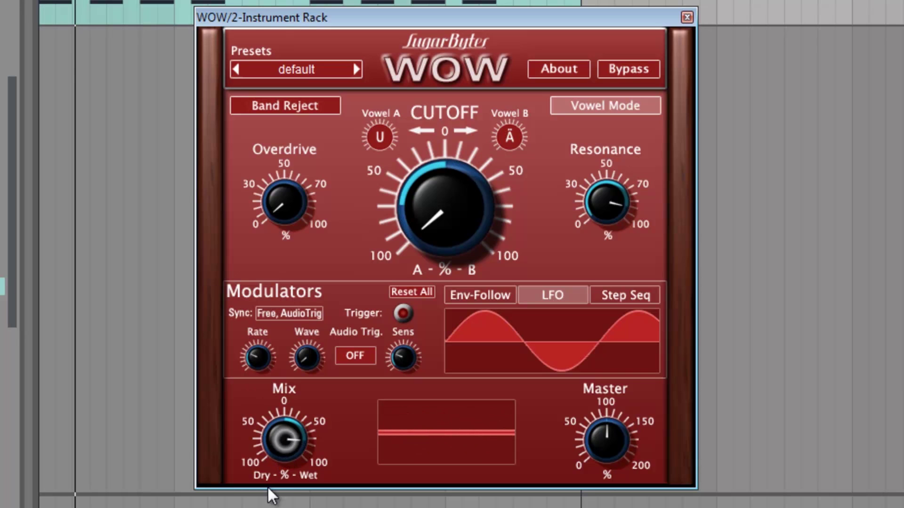
key("space")
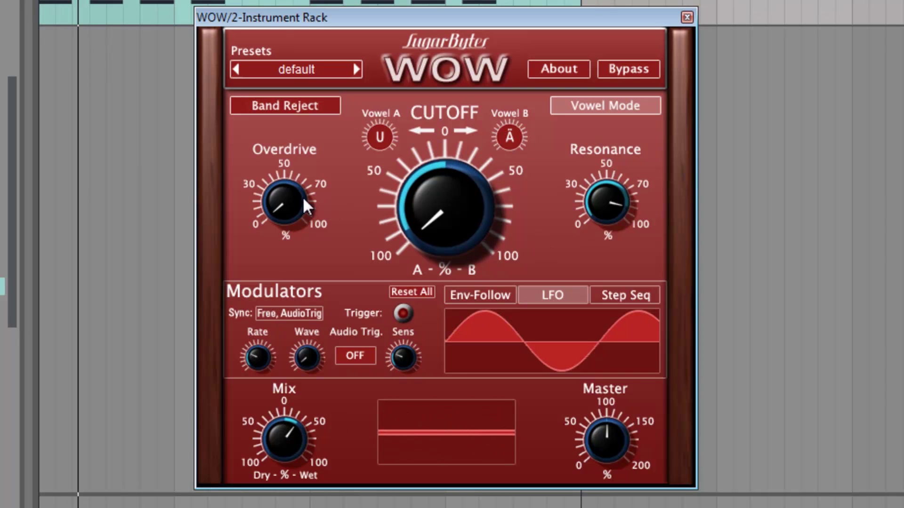
Raise WOW's Overdrive moderately and modulate it with a slight positive LFO amount and a slight negative Env Follower amount
left_click_drag(299, 183, 277, 234)
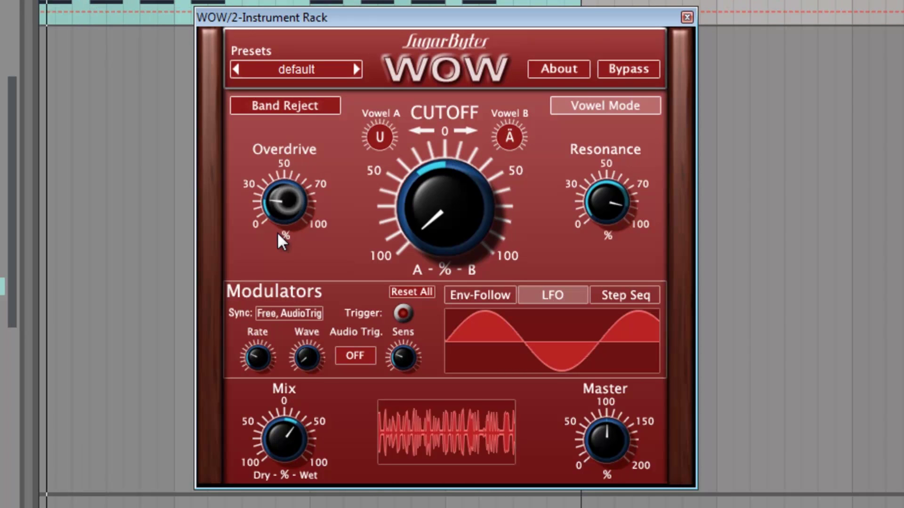
right_click(278, 205)
left_click_drag(363, 287, 375, 290)
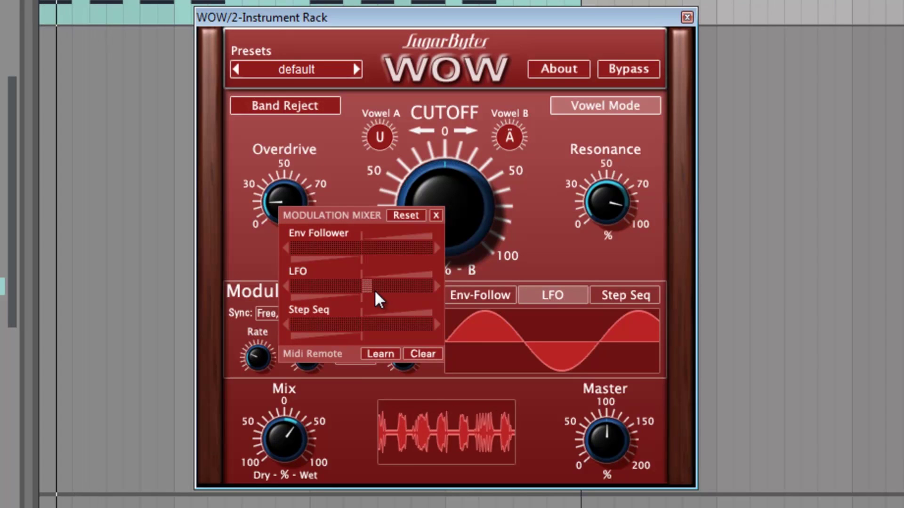
mouse_move(364, 249)
left_mouse_down()
mouse_move(377, 251)
mouse_move(354, 254)
left_mouse_up()
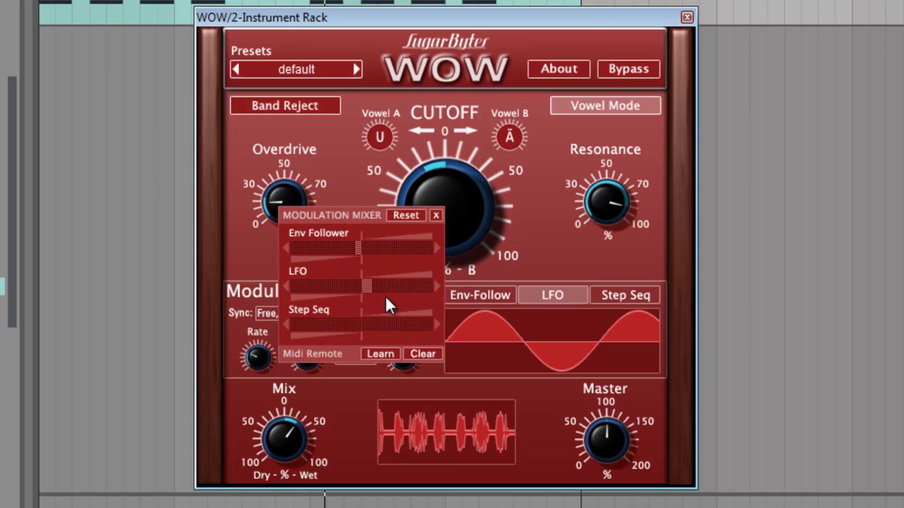
left_click(437, 213)
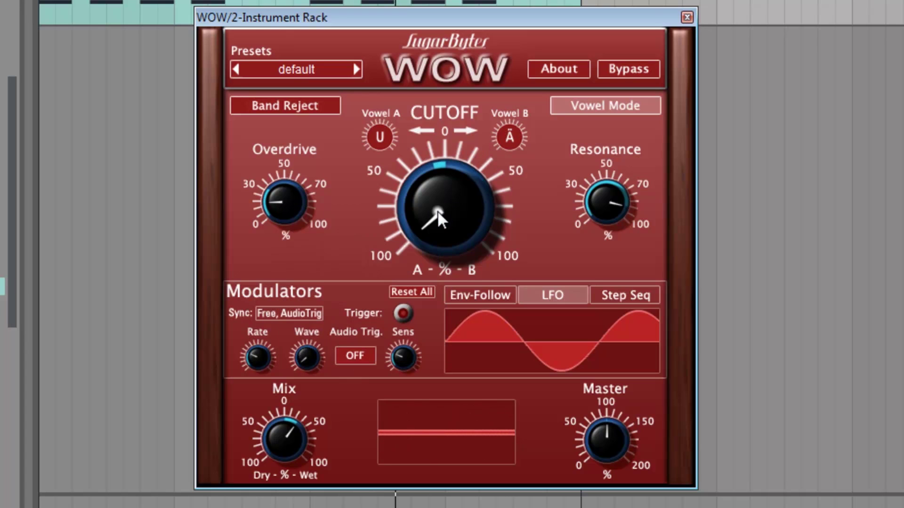
Give WOW's Resonance a small negative Env Follower modulation amount
right_click(609, 205)
left_click_drag(575, 247, 570, 247)
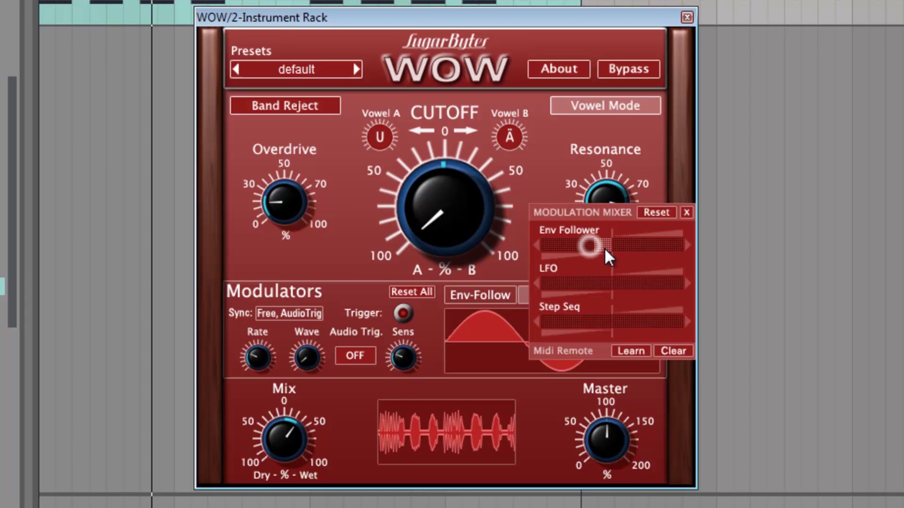
left_click(557, 137)
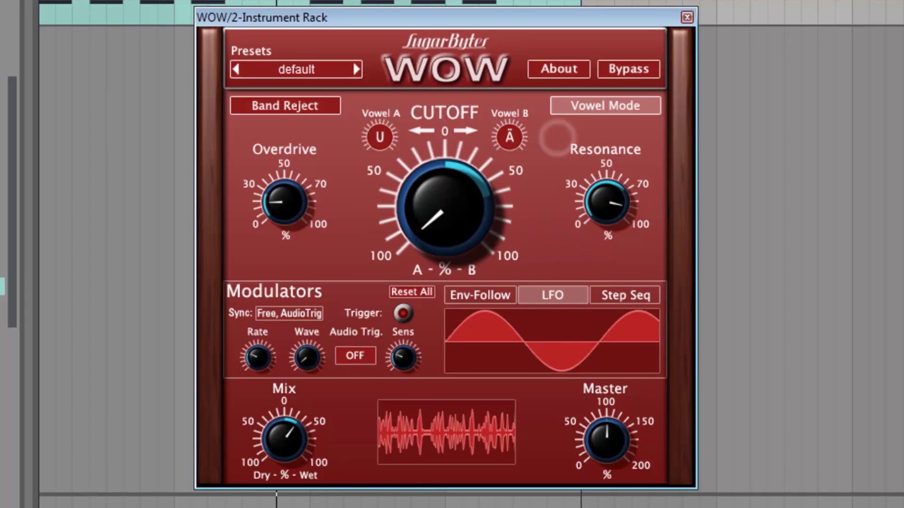
Modulate WOW's Mix with a slight positive Env Follower amount and a slight negative LFO amount
right_click(261, 419)
left_click_drag(324, 373, 362, 371)
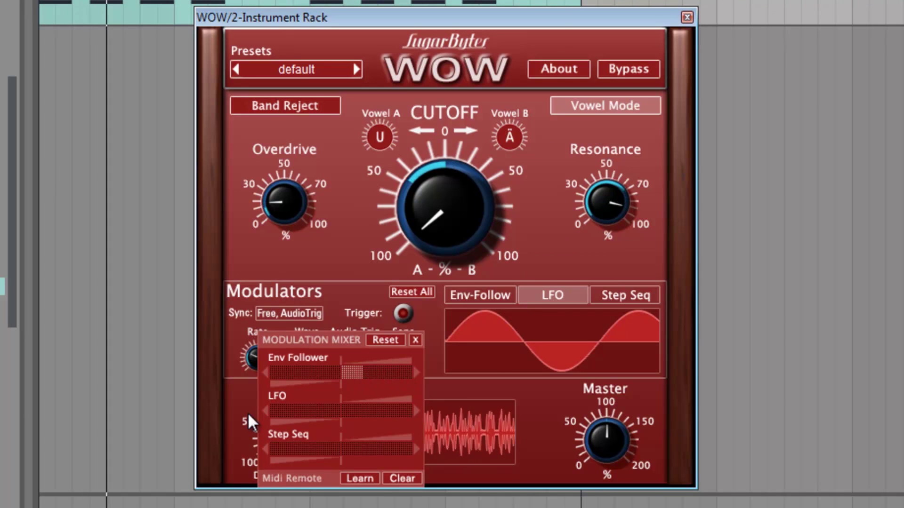
left_click(248, 413)
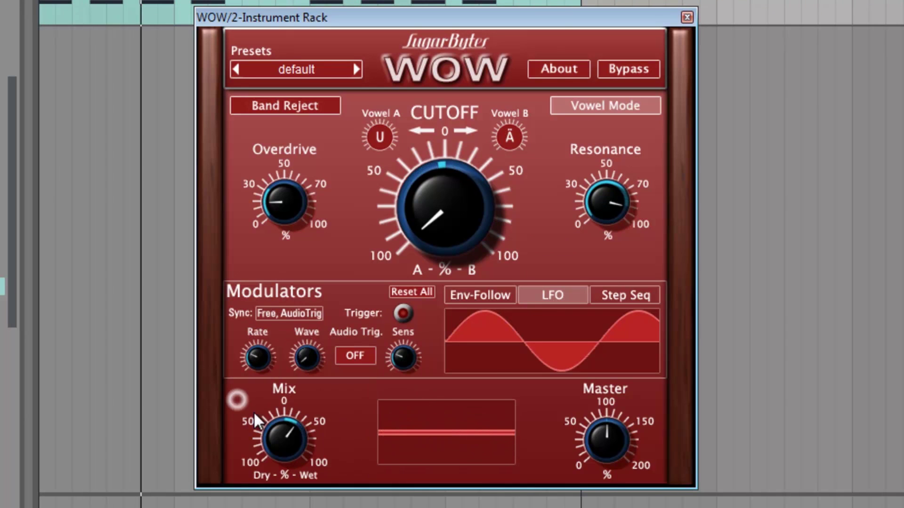
left_click(281, 437)
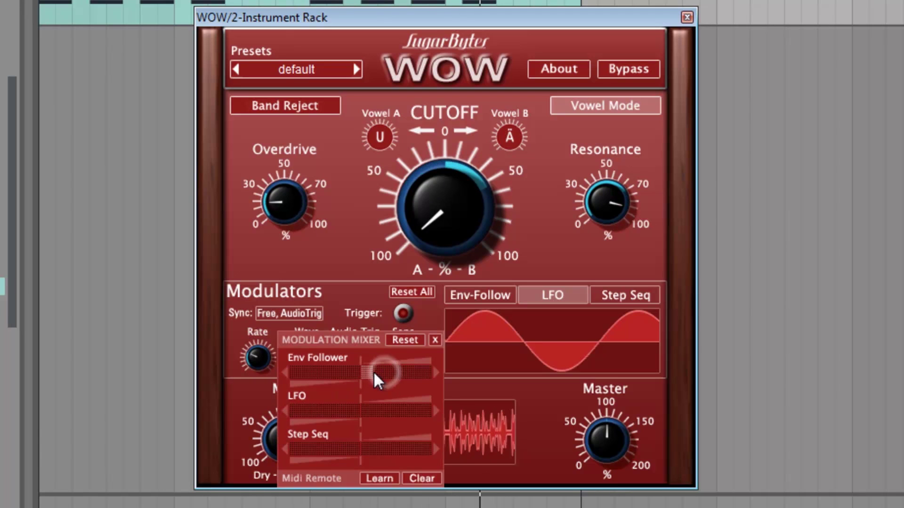
left_click(347, 293)
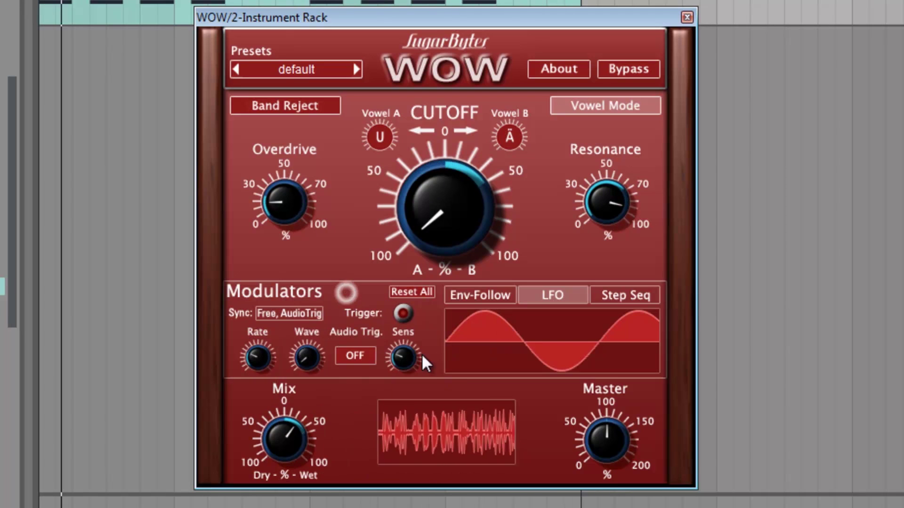
right_click(297, 427)
mouse_move(378, 412)
left_mouse_down()
mouse_move(359, 414)
mouse_move(368, 415)
left_mouse_up()
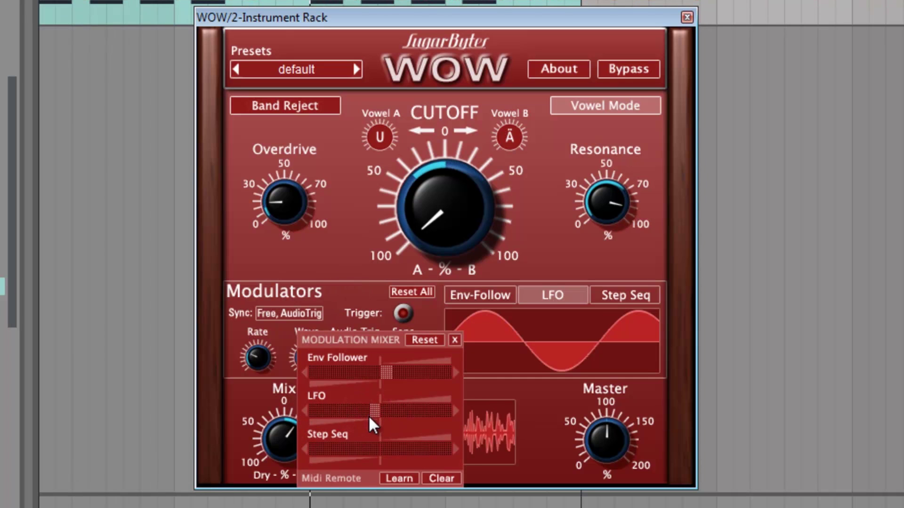
Add a slight negative LFO modulation amount to WOW's Resonance and close the plug-in window
left_click(617, 207)
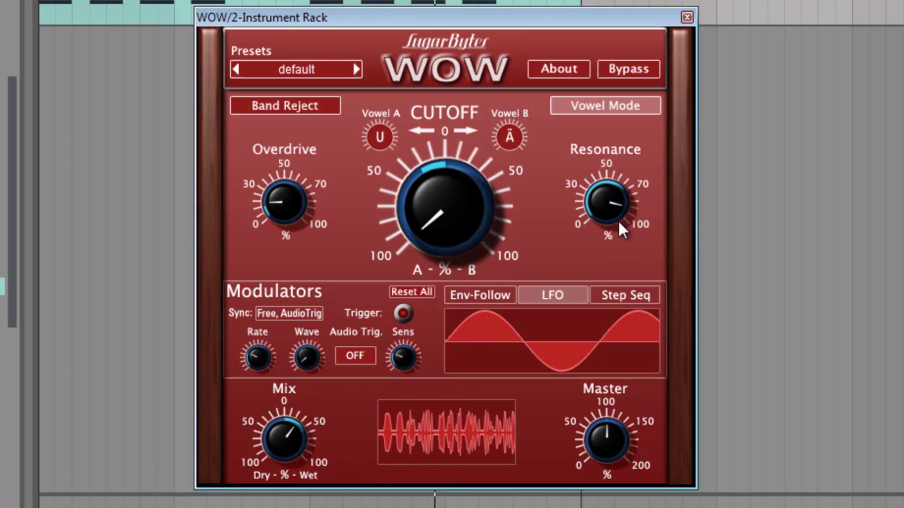
right_click(618, 214)
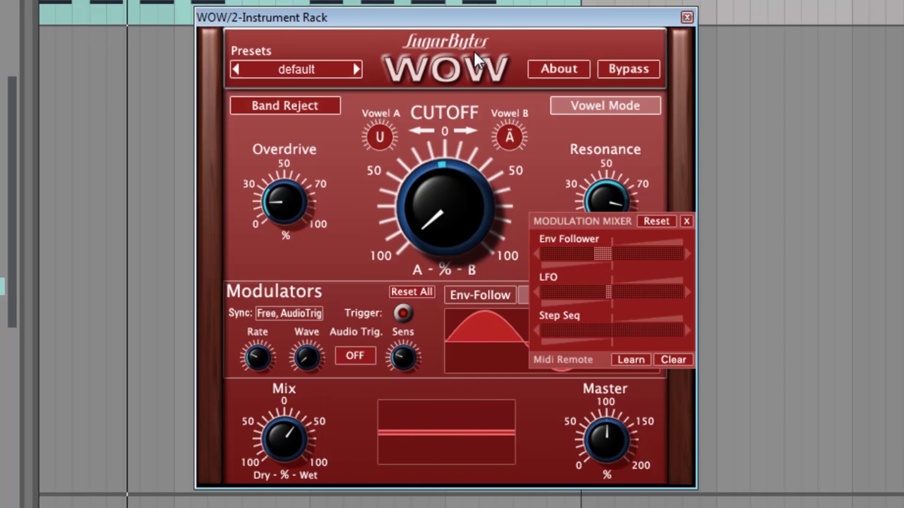
left_click(687, 17)
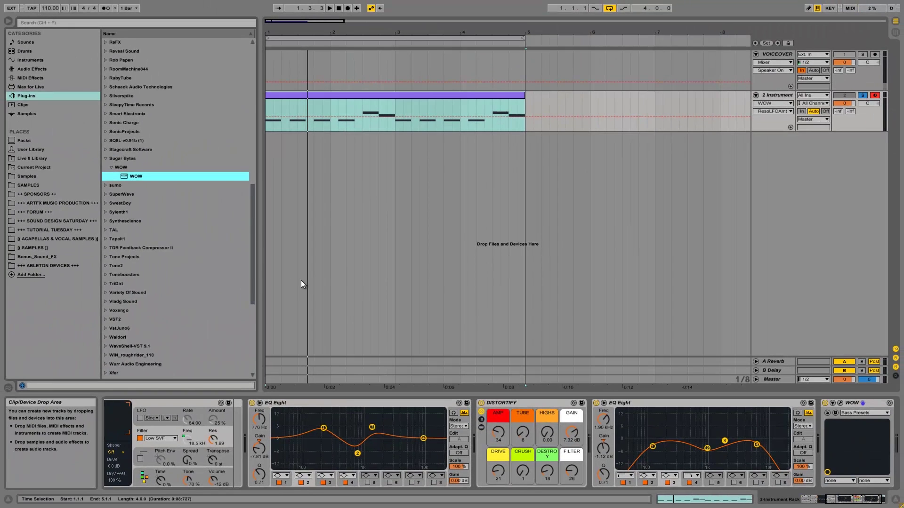
Add an EQ Eight from the audio effects after WOW in the device chain
scroll(198, 254, "up", 2)
scroll(199, 255, "up", 12)
scroll(208, 247, "up", 2)
left_click(52, 69)
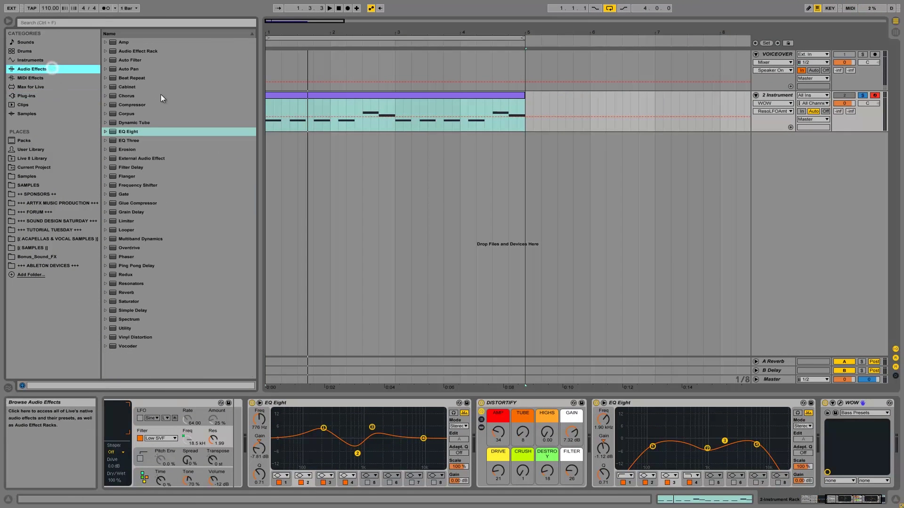
left_click_drag(121, 134, 876, 439)
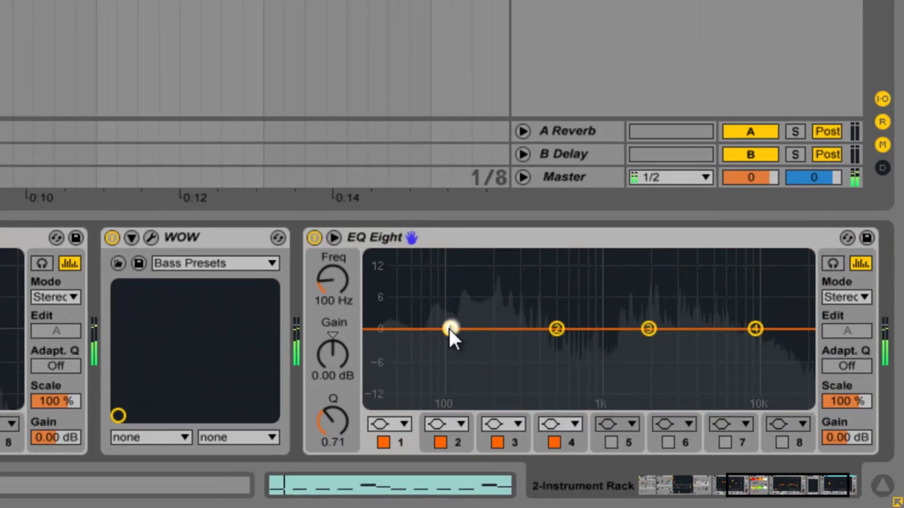
Change band 1 of the new EQ Eight to a 12 dB low cut at 123 Hz with a Q of 0.75
left_click(387, 423)
left_click(382, 305)
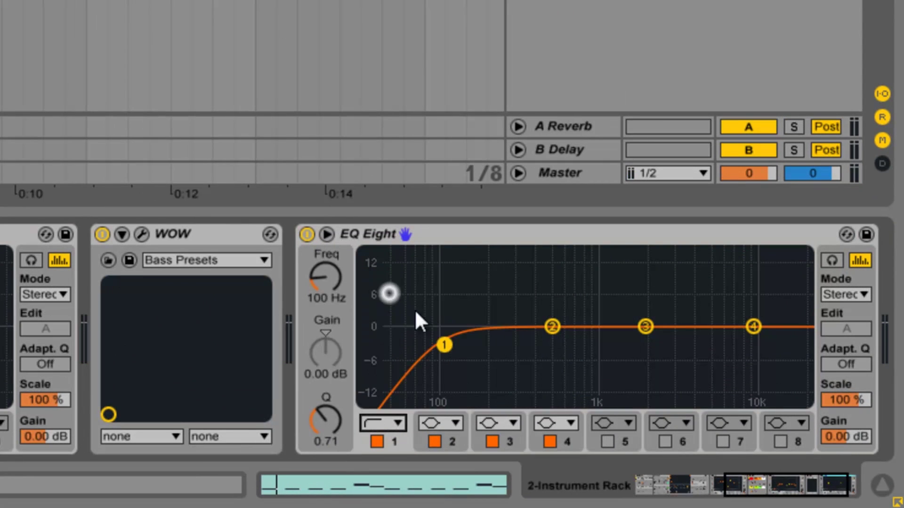
left_click_drag(440, 347, 456, 346)
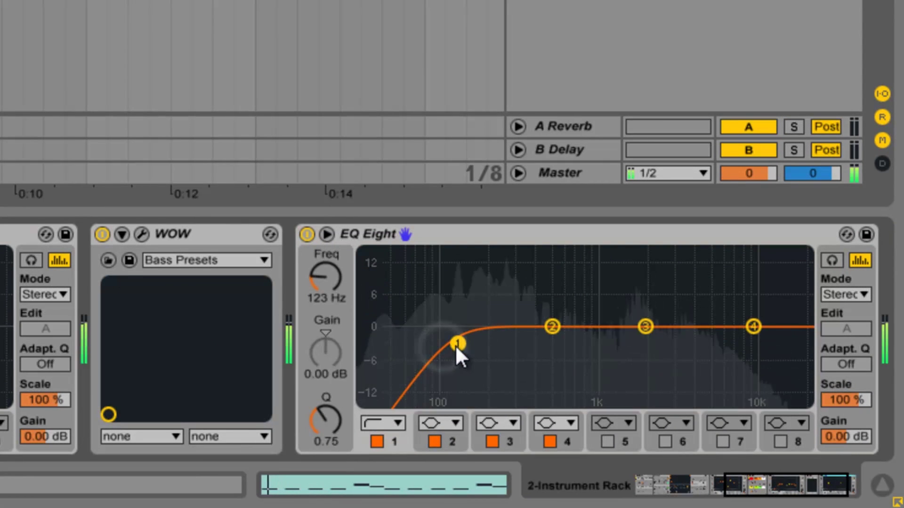
Dip band 2 slightly just above 1 kHz and sweep band 3 to 507 Hz with a 3.35 dB boost and a Q of 2.94
left_click_drag(552, 326, 530, 311)
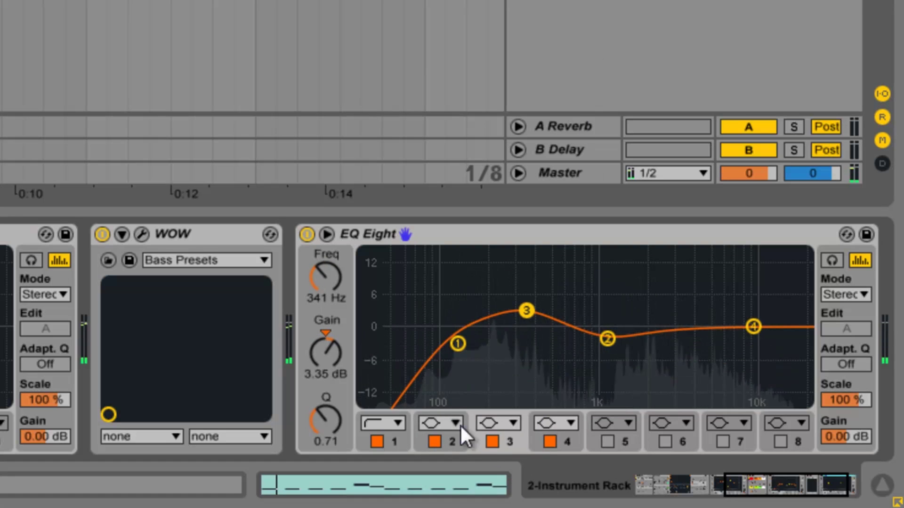
left_click_drag(318, 408, 316, 411)
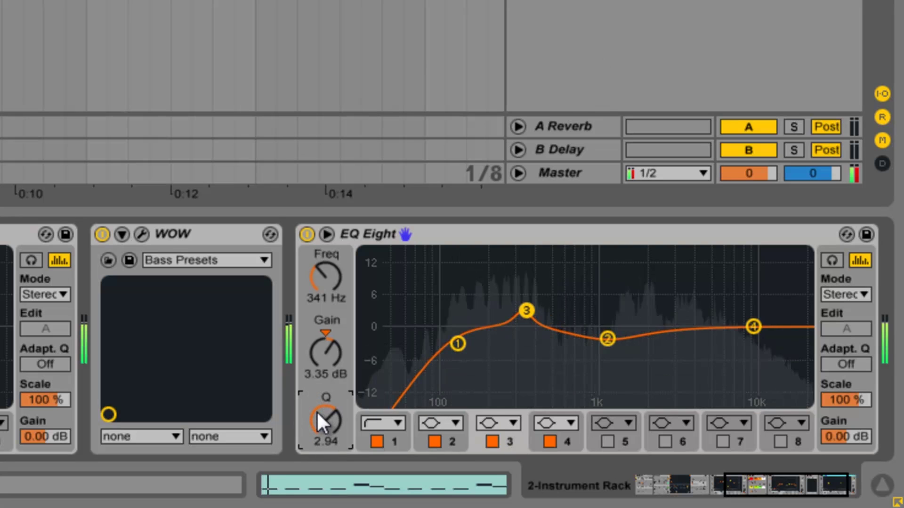
mouse_move(319, 269)
left_mouse_down()
mouse_move(319, 277)
mouse_move(318, 267)
left_mouse_up()
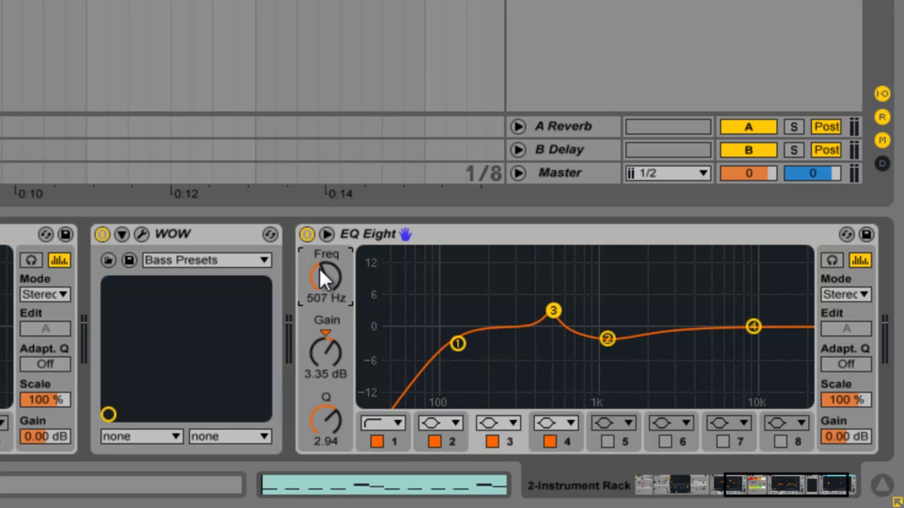
Turn band 3 into a -6.67 dB cut and sweep its frequency down to 271 Hz during playback
left_click_drag(324, 340, 323, 359)
left_click_drag(334, 276, 324, 293)
left_click_drag(321, 386, 333, 354)
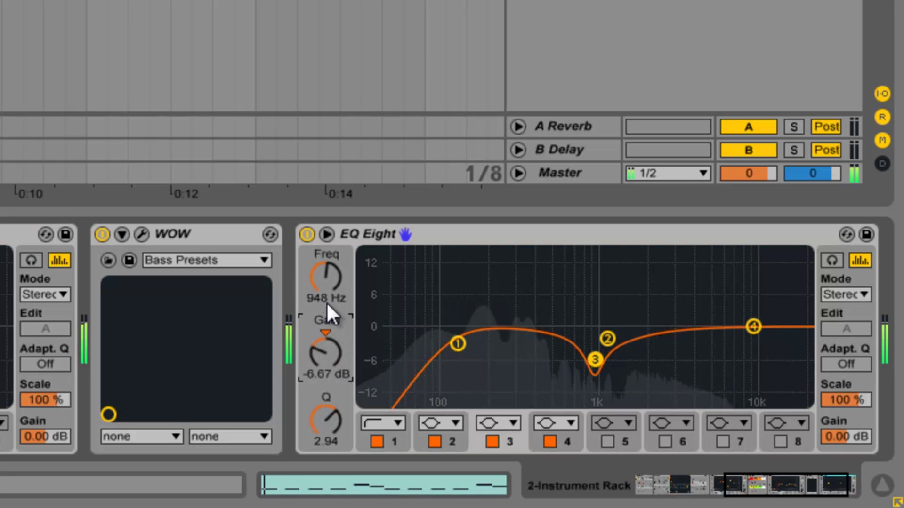
left_click_drag(333, 273, 329, 272)
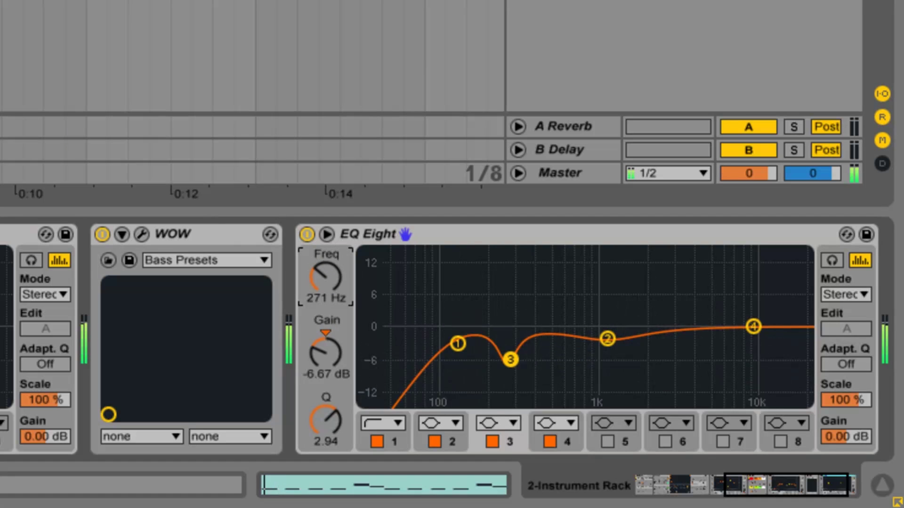
key("space")
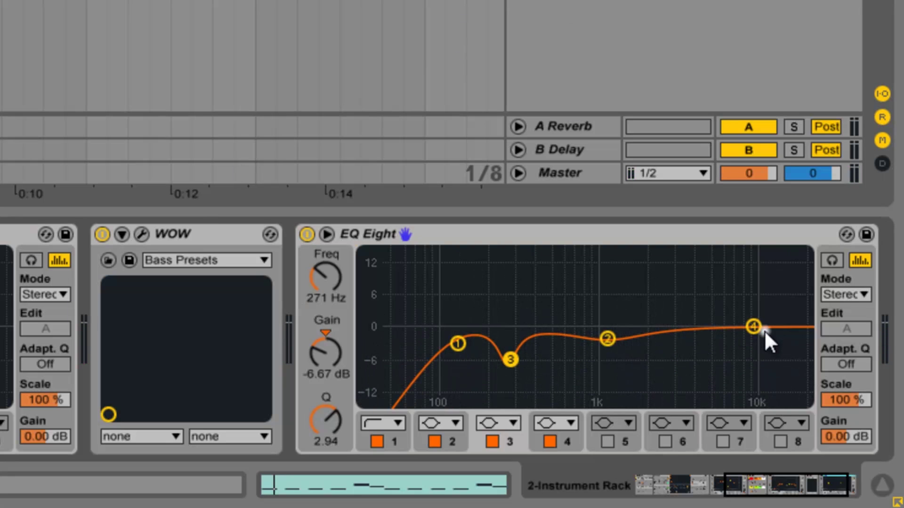
Change band 4 of the EQ Eight after WOW to a 12 dB high cut at 10.0 kHz and play the loop
left_click(755, 327)
left_click(563, 423)
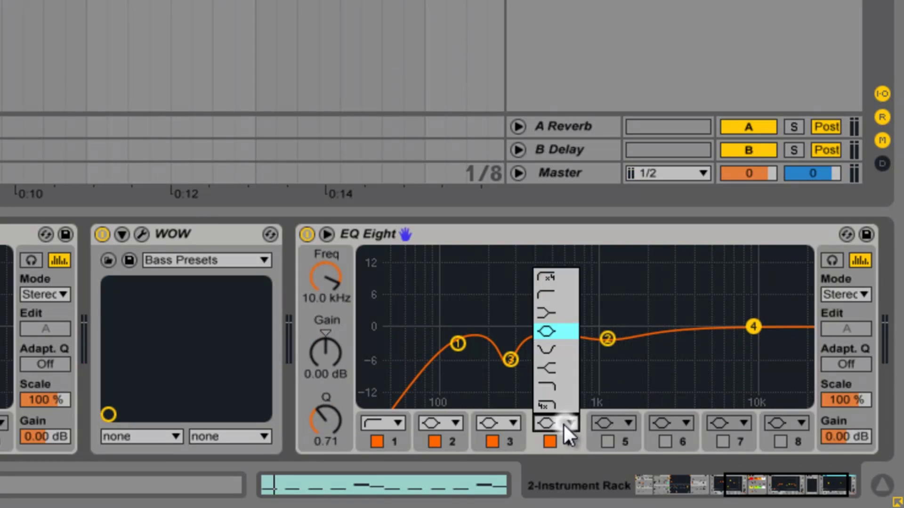
left_click(566, 390)
key("space")
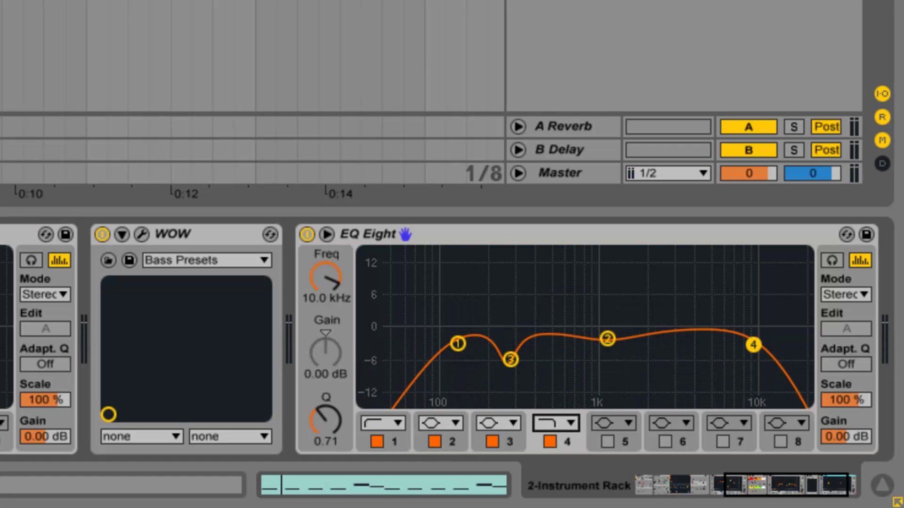
Move all effects from the first EQ Eight through the last EQ Eight into the Instrument Rack after Operator and check playback
left_click_drag(761, 503, 728, 496)
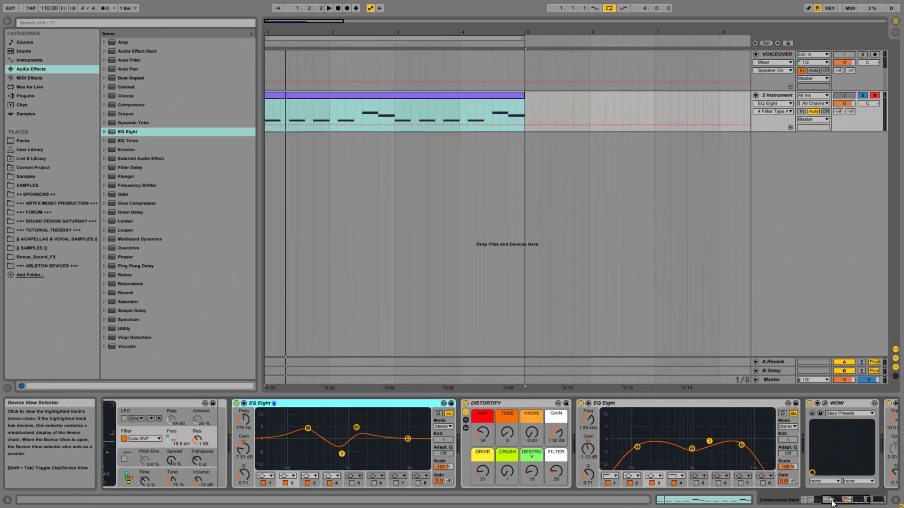
left_click_drag(715, 485, 810, 500)
left_click(707, 409, "shift")
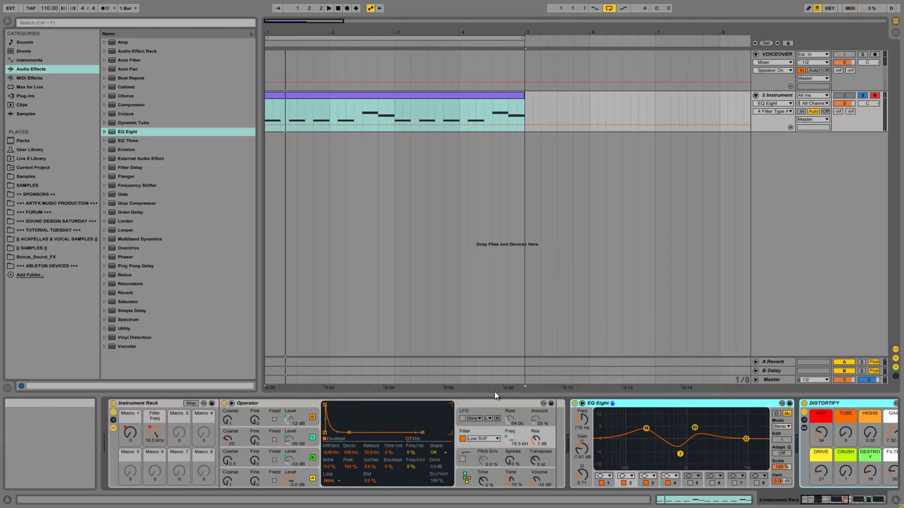
left_click(554, 420)
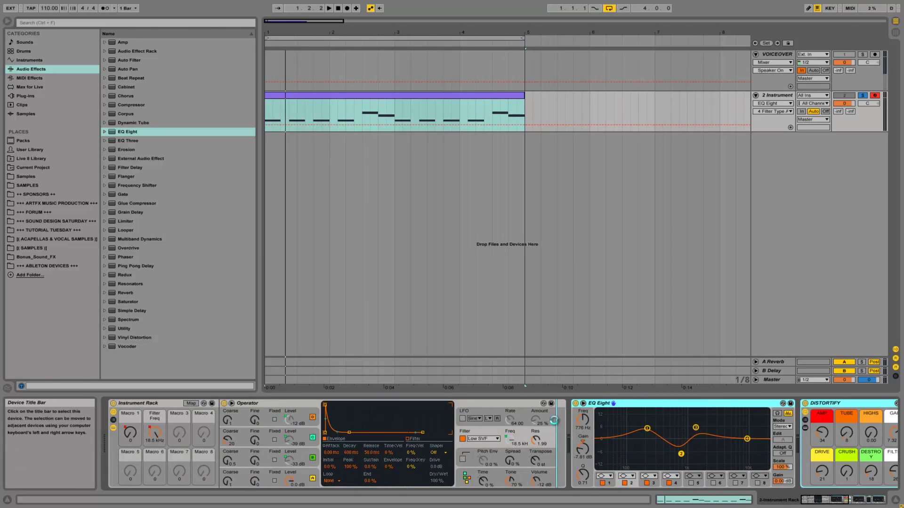
key("space")
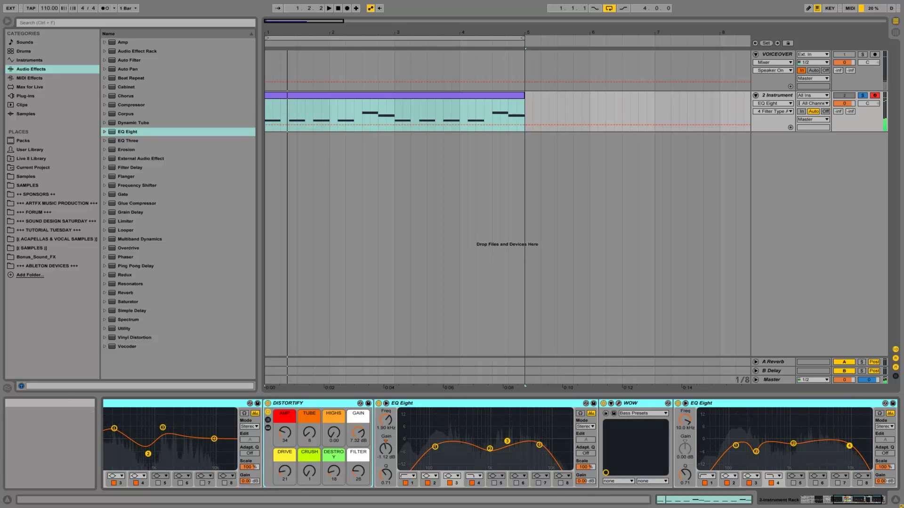
left_click_drag(829, 503, 765, 495)
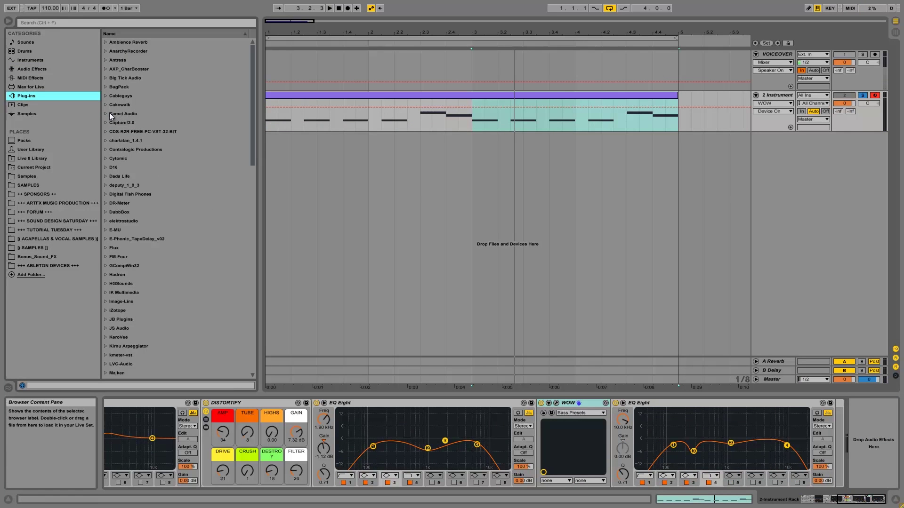
Add the Camel Audio CamelPhat3 plug-in after the last EQ Eight and load its blank preset
left_click(109, 113)
mouse_move(133, 131)
left_mouse_down()
mouse_move(518, 329)
mouse_move(849, 452)
mouse_move(835, 458)
left_mouse_up()
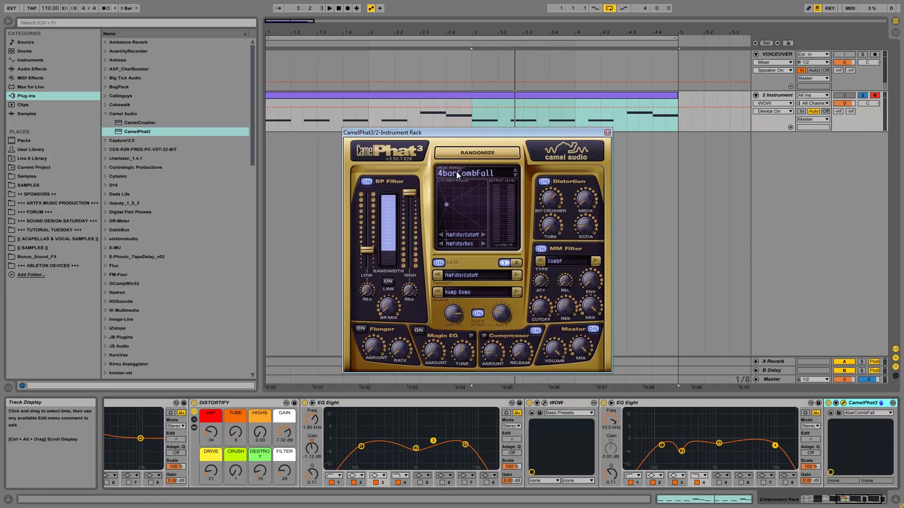
left_click(456, 172)
left_click(498, 338)
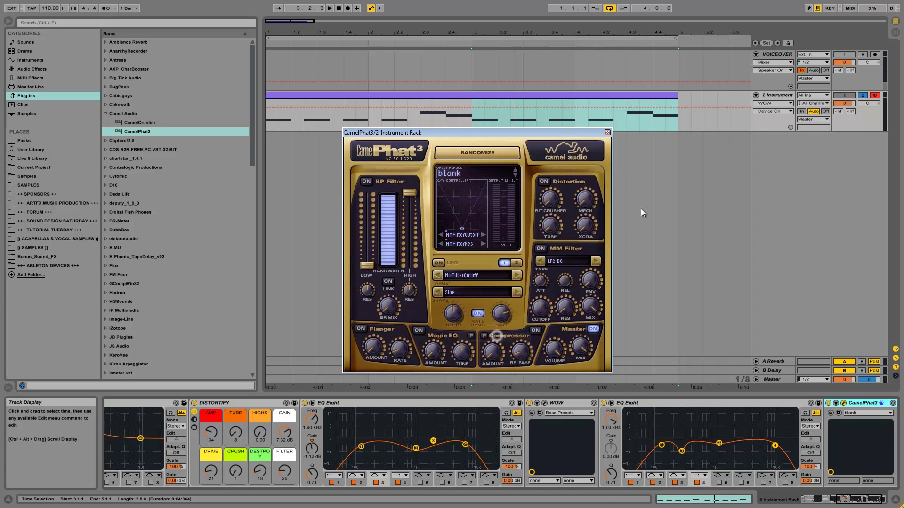
Turn on CamelPhat3's distortion section and raise the tube amount to about 19 % during playback
left_click(544, 181)
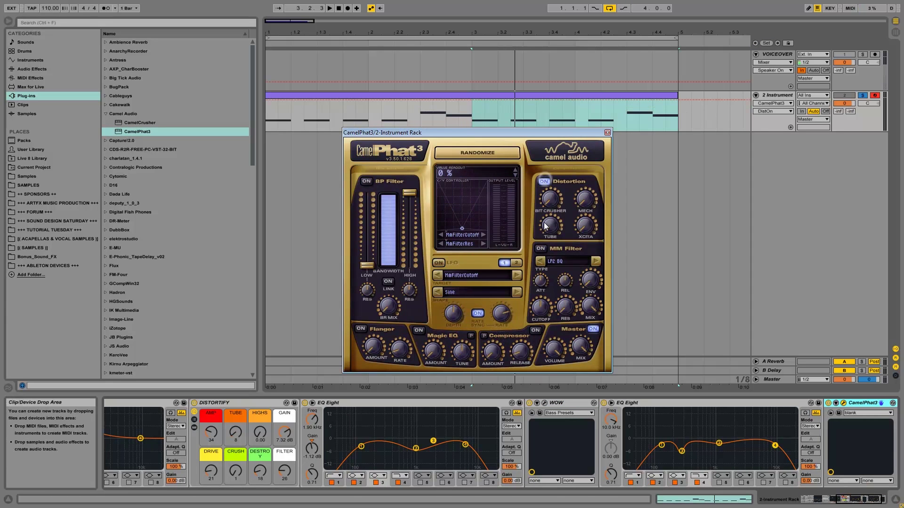
key("space")
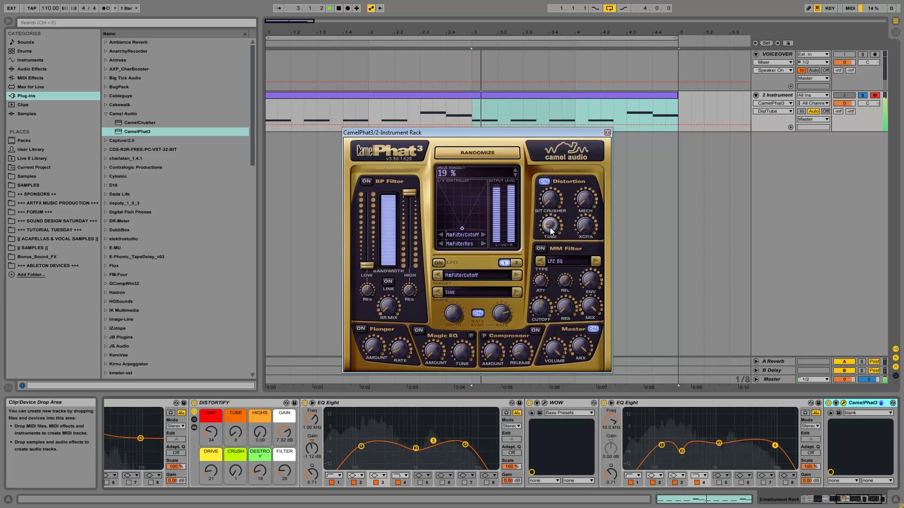
key("space")
Turn on CamelPhat3's Magic EQ, raise its amount and tune it to 93.0 Hz during playback
left_click(418, 331)
left_click(431, 352)
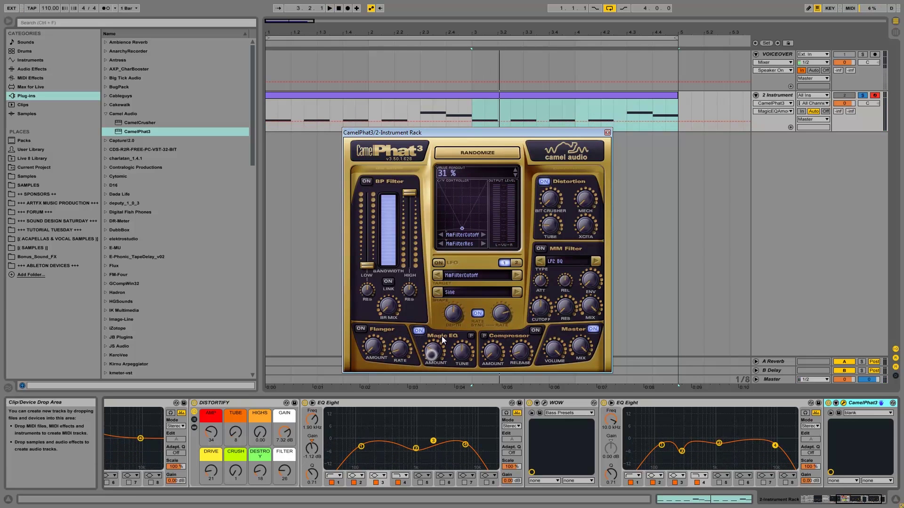
key("space")
left_click_drag(433, 350, 462, 361)
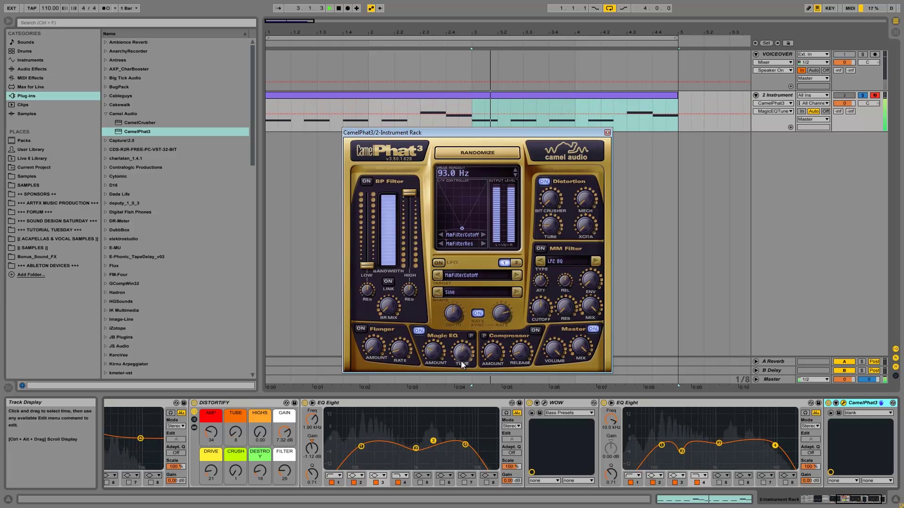
Turn on CamelPhat3's MM Filter, choose the Notch type and sweep its cutoff during playback
left_click(542, 249)
left_click(557, 262)
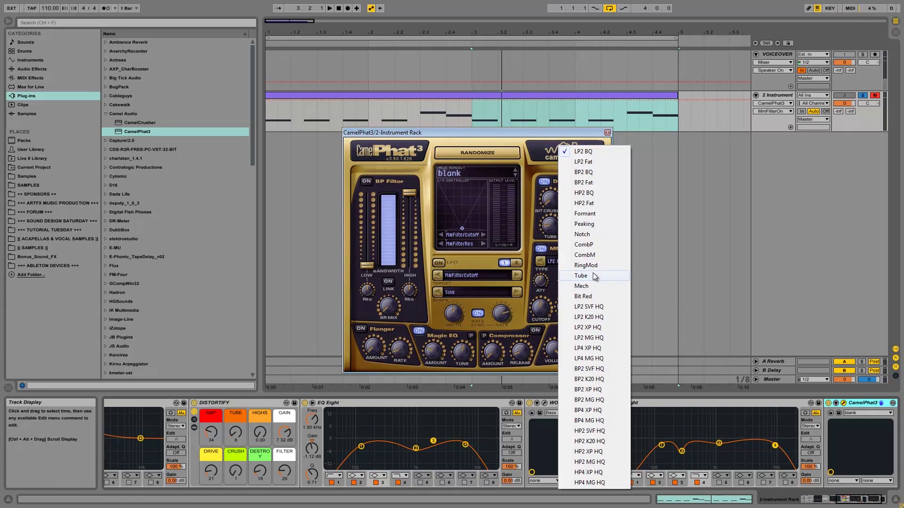
left_click(601, 235)
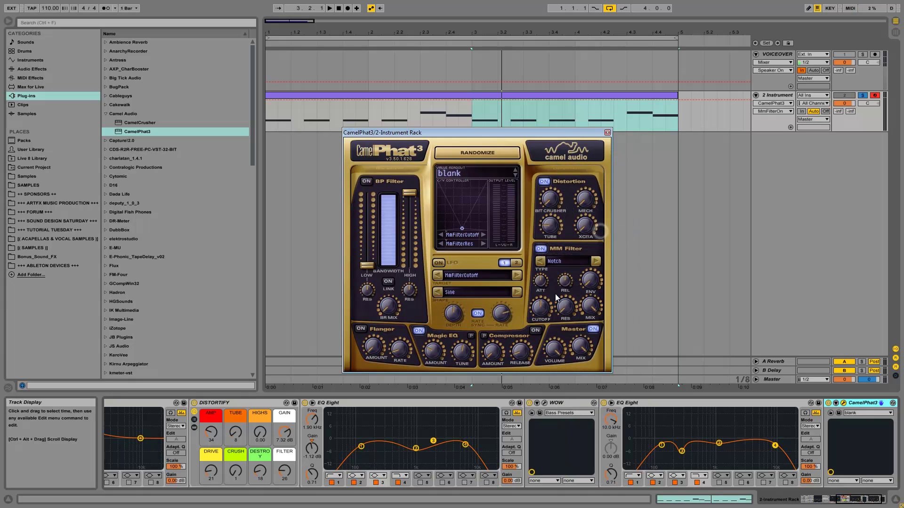
key("space")
left_click_drag(544, 310, 536, 328)
mouse_move(545, 307)
left_mouse_down()
mouse_move(566, 296)
mouse_move(548, 301)
mouse_move(549, 289)
left_mouse_up()
key("space")
Turn on LFO 1 for the MM Filter cutoff, keep the Sine shape, adjust its depth and set the rate to 1/4 bars
left_click(438, 262)
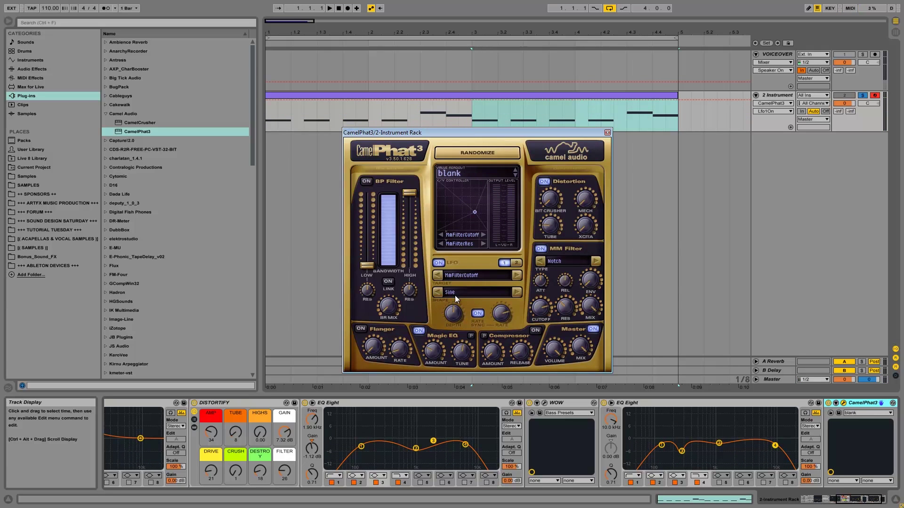
left_click(487, 294)
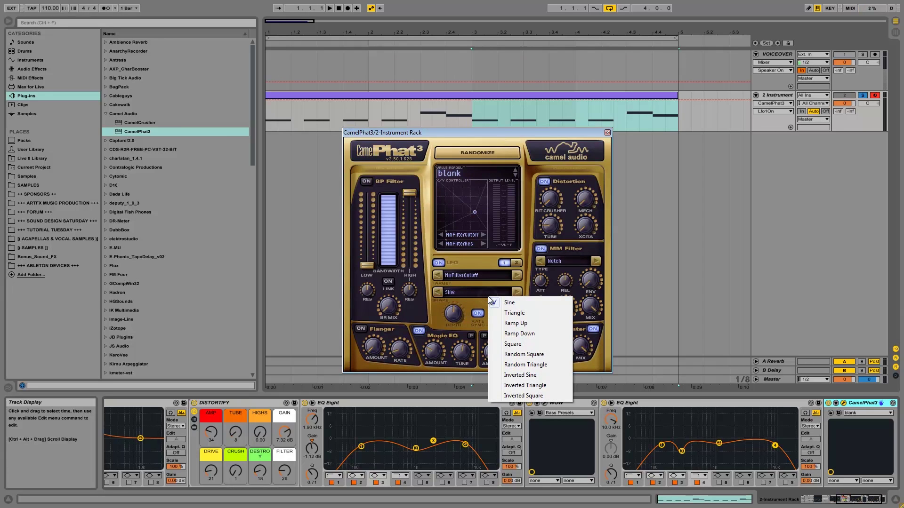
left_click(439, 309)
left_click_drag(451, 315, 505, 314)
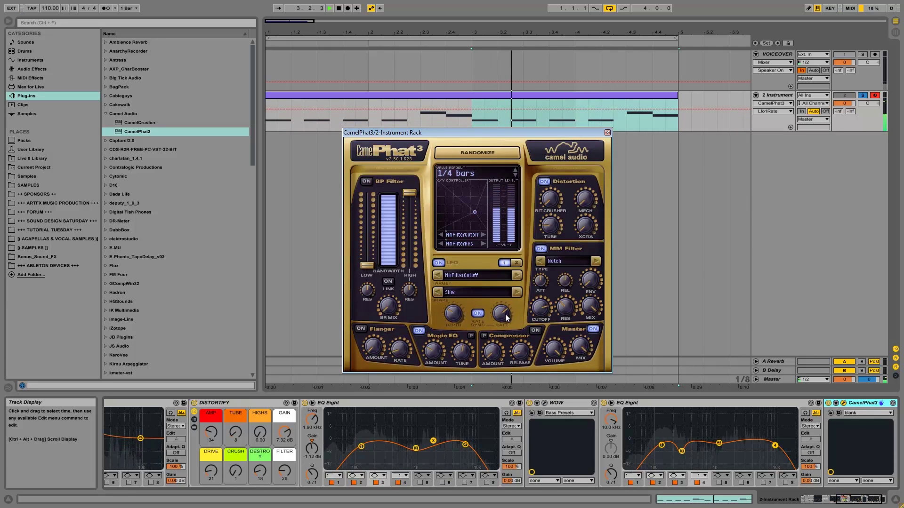
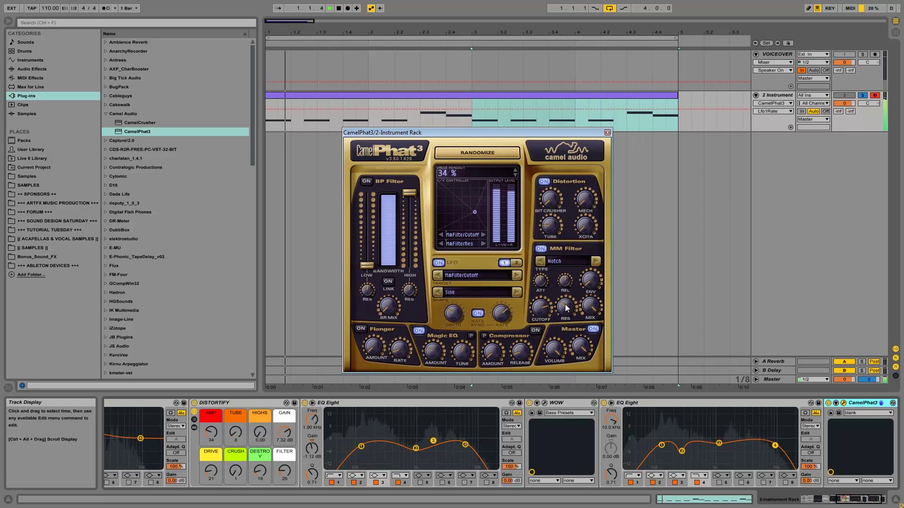
Lower the MM Filter's cutoff, set its mix to 46 %, and fine-tune the mix slightly between playback checks
left_click_drag(540, 310, 536, 323)
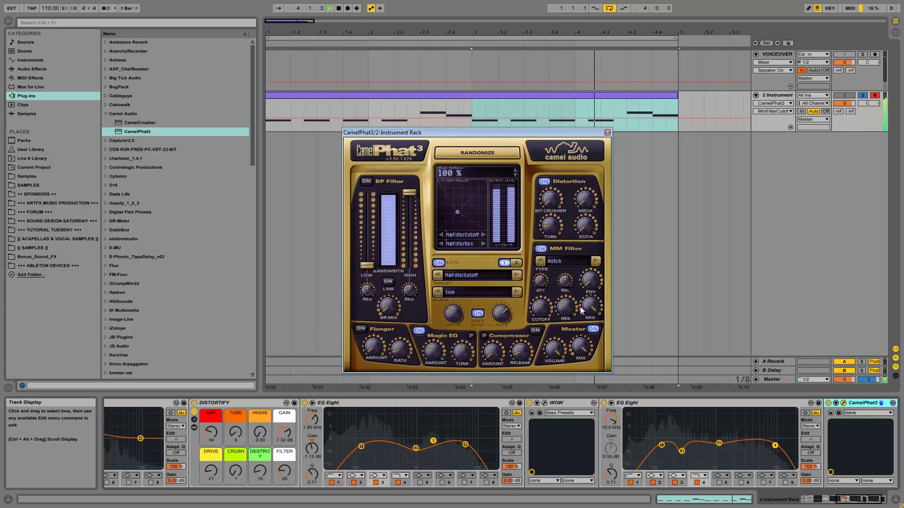
key("space")
left_click_drag(589, 308, 578, 338)
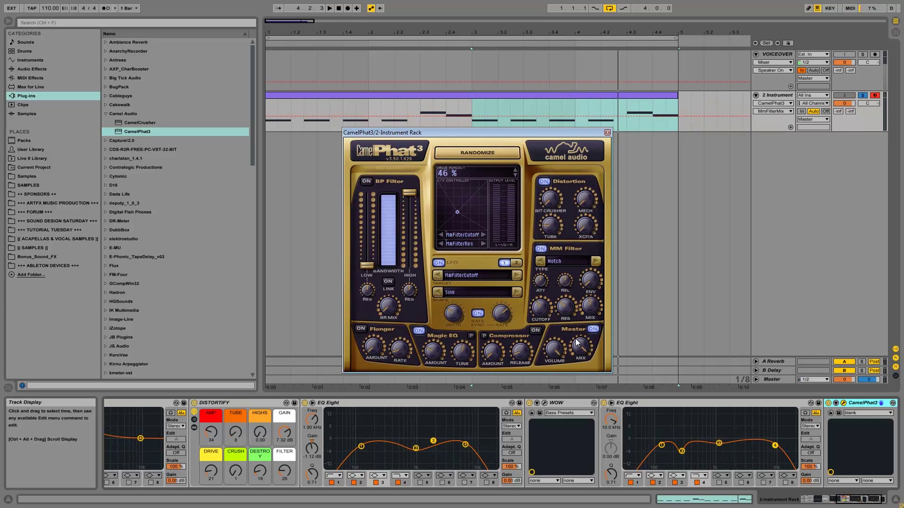
key("space")
key("space")
key("space")
mouse_move(595, 306)
left_mouse_down()
mouse_move(599, 293)
mouse_move(593, 318)
left_mouse_up()
Compare the bass with CamelPhat3 switched off and on during playback, and close the plug-in window
key("space")
key("space")
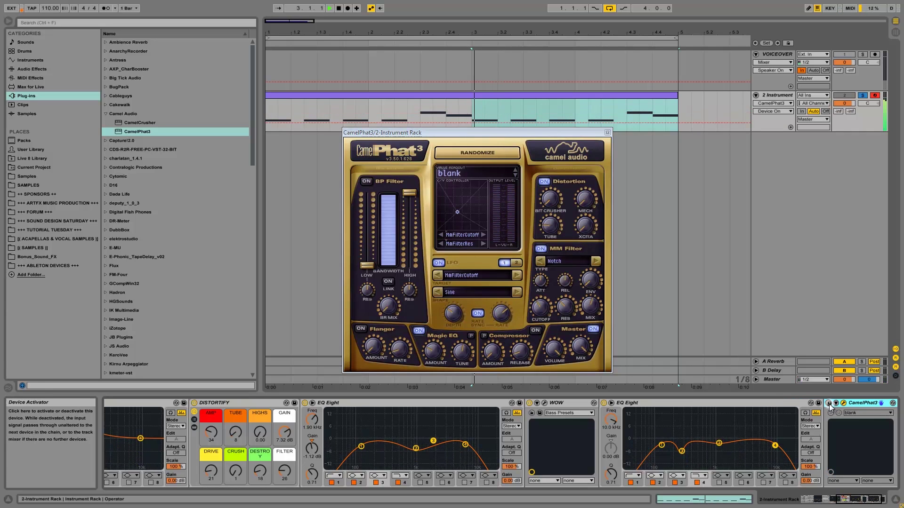
key("space")
key("space")
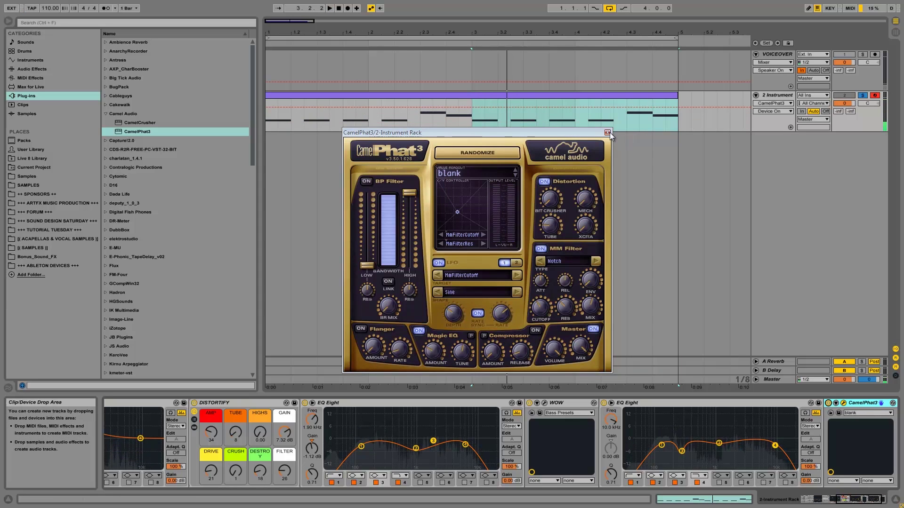
left_click(608, 132)
Add another EQ Eight from the audio effects after CamelPhat3 at the end of the chain
left_click(848, 500)
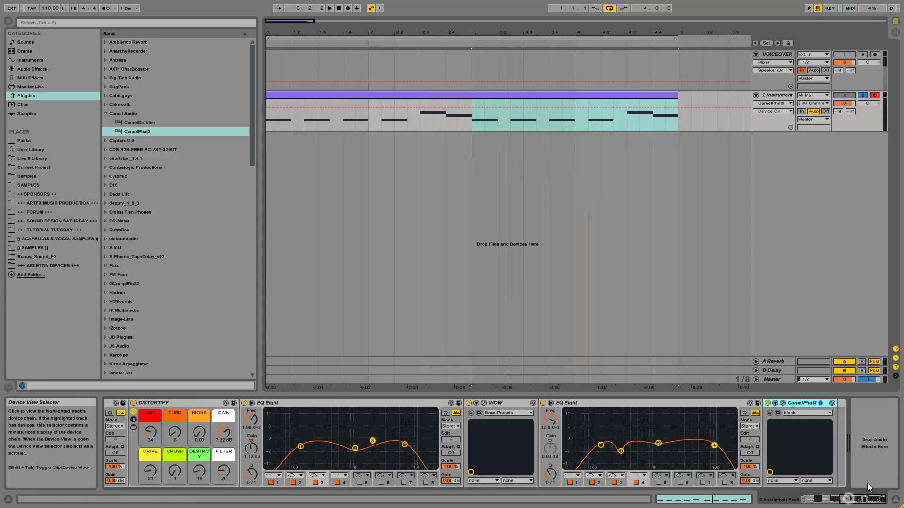
left_click(29, 70)
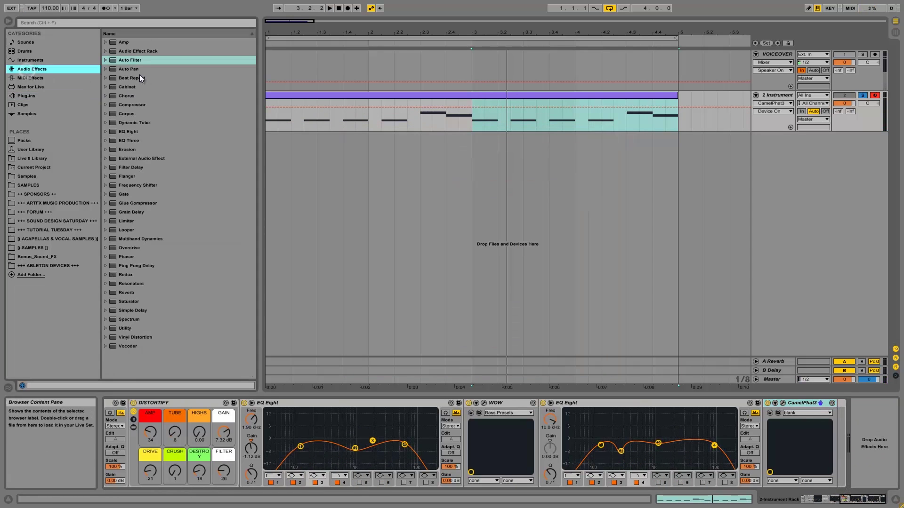
mouse_move(126, 133)
left_mouse_down()
mouse_move(720, 402)
mouse_move(862, 437)
mouse_move(836, 440)
left_mouse_up()
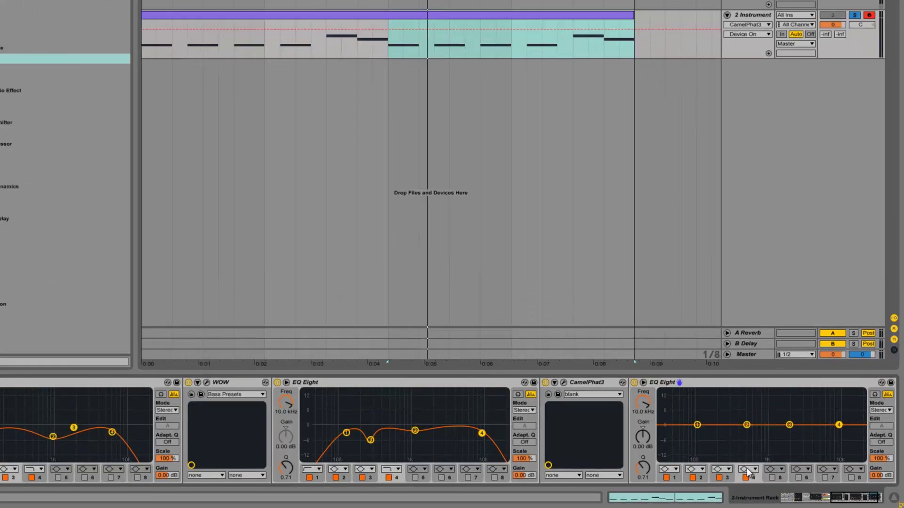
Change band 4 of the new EQ Eight to a 12 dB high cut at 15.0 kHz with a Q of 0.51 and start playback
left_click(747, 470)
left_click(744, 453)
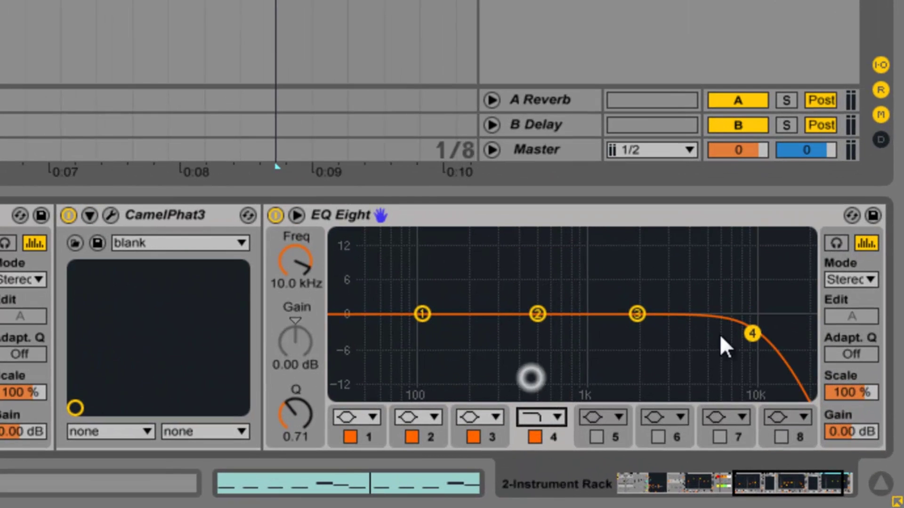
left_click_drag(756, 338, 784, 351)
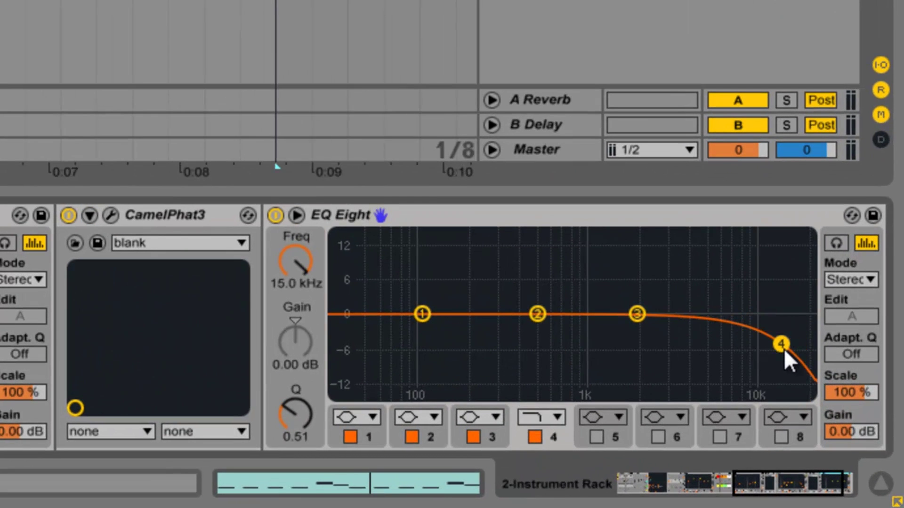
key("space")
Cut band 3 by 2.85 dB at 1.70 kHz and move band 2 below 100 Hz with a slight cut
left_click_drag(638, 314, 625, 329)
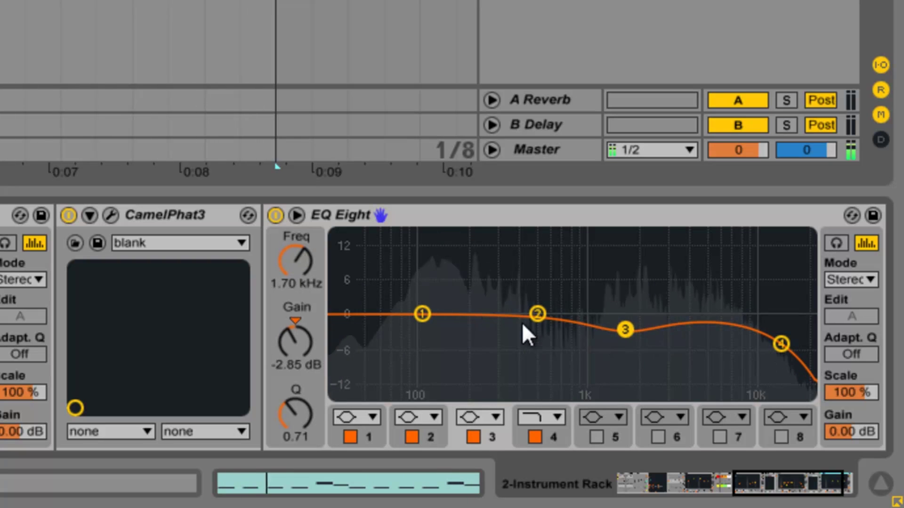
left_click(538, 314)
left_click_drag(541, 315, 384, 323)
Change band 1 to a 12 dB low cut and move its frequency slightly above 100 Hz
left_click(369, 415)
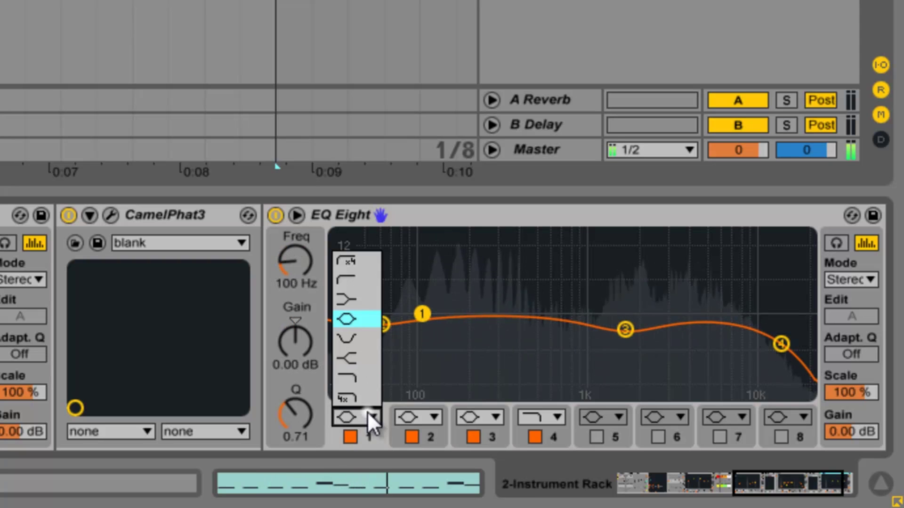
left_click(360, 280)
left_click_drag(418, 333, 438, 328)
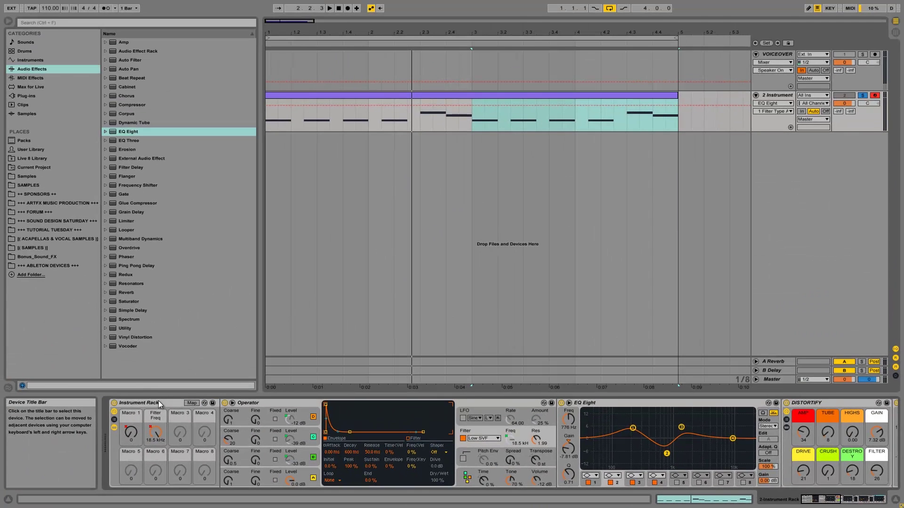
Show the Instrument Rack's chain list, set the Operator chain volume to -5.0 dB and check the level in playback
left_click(137, 403)
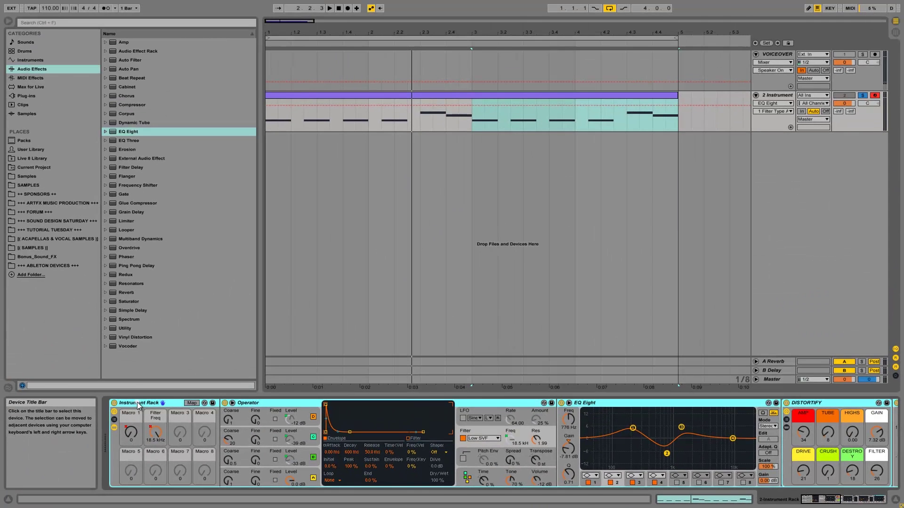
left_click(113, 420)
left_click(275, 427)
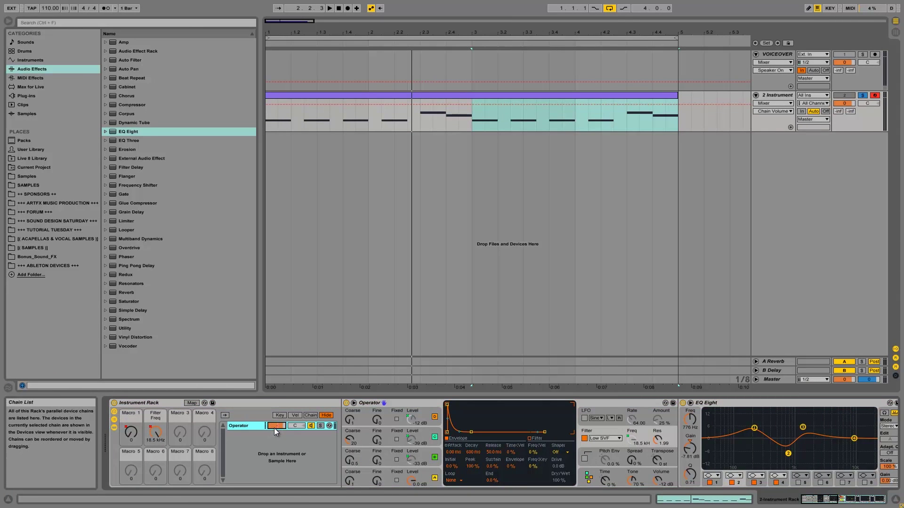
type("-5")
key("Return")
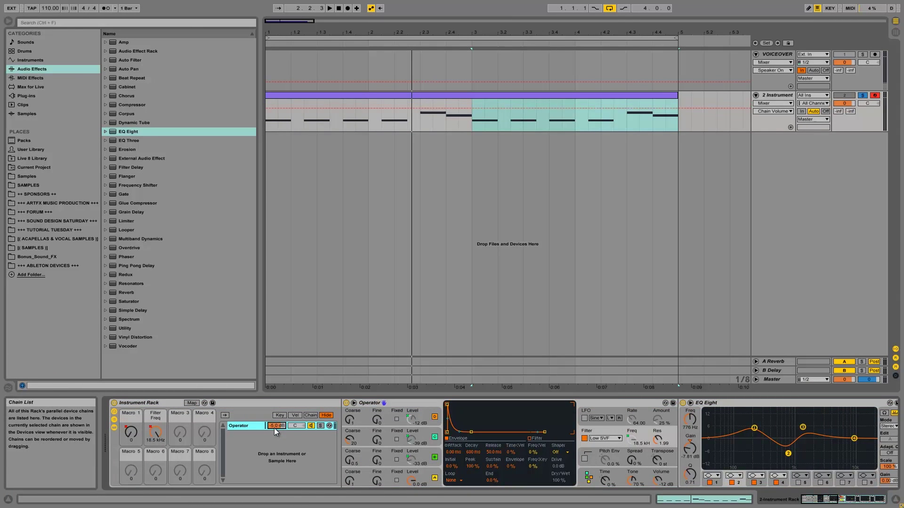
key("space")
key("space")
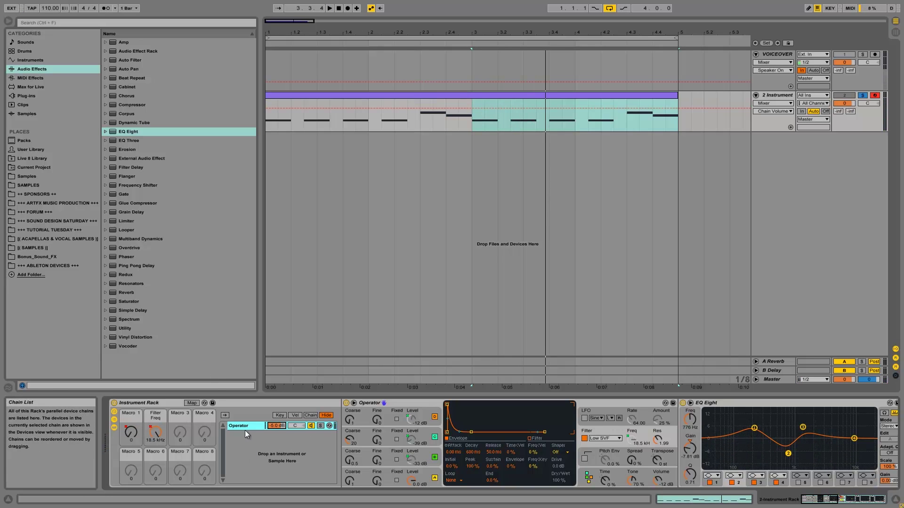
Add a second Operator as a new chain in the Instrument Rack and audition its oscillator A at Coarse 0.5
left_click(33, 59)
left_click_drag(123, 104, 242, 434)
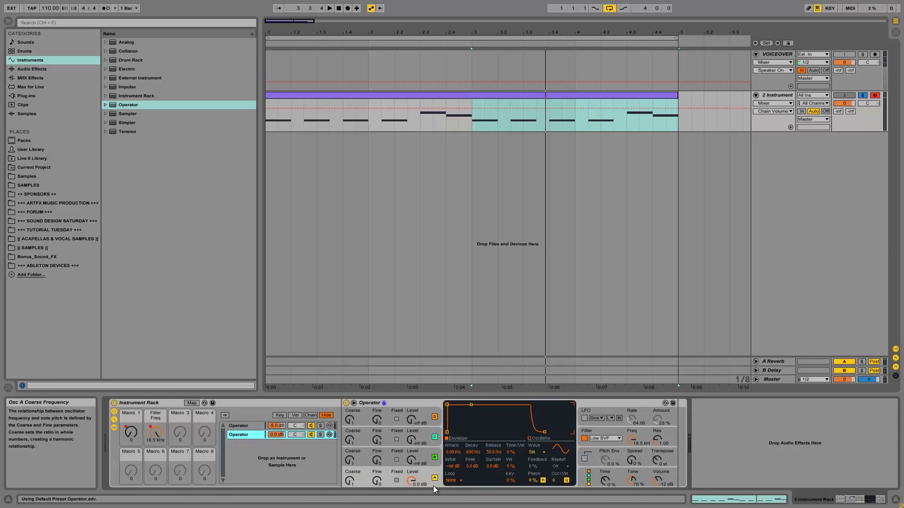
key("space")
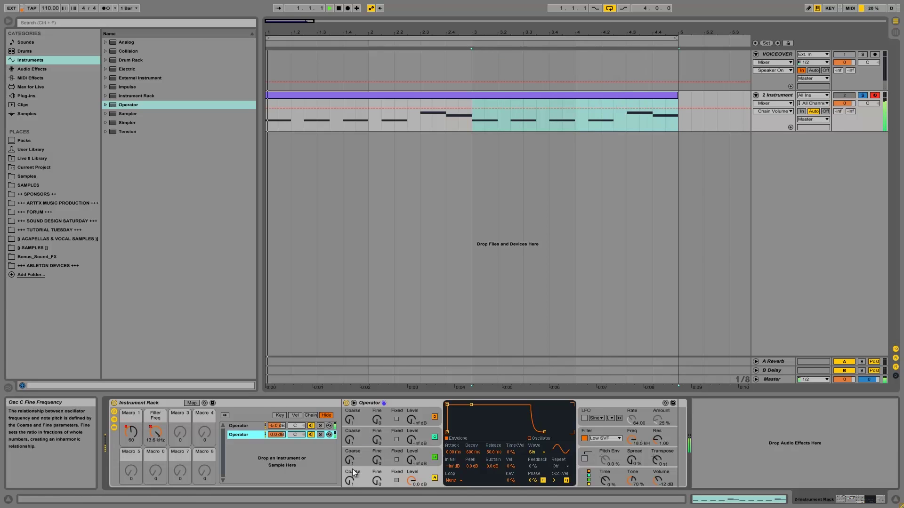
left_click_drag(348, 481, 347, 492)
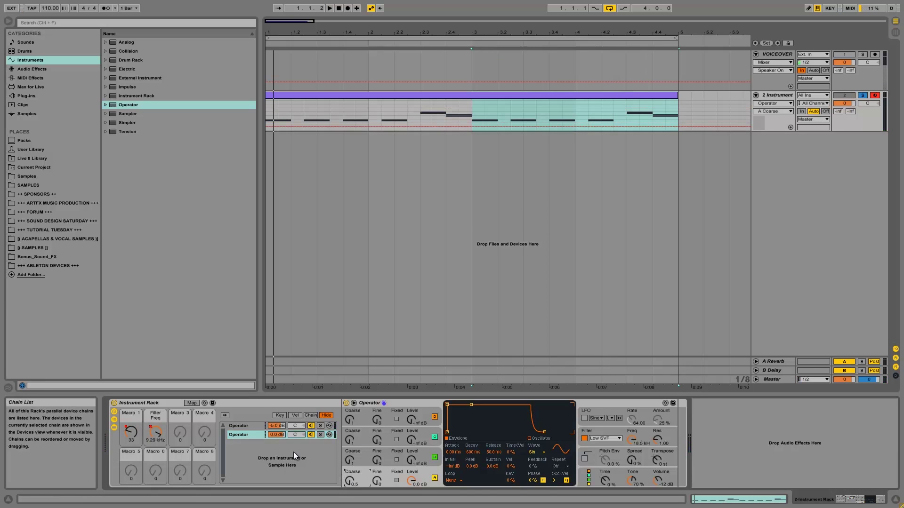
key("space")
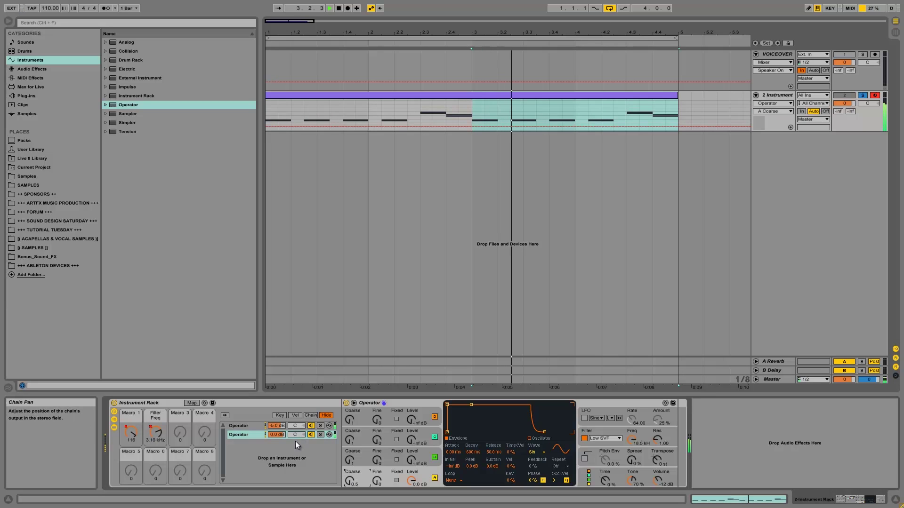
Return the new Operator's oscillator A Coarse to 1 and set its chain volume to -15.0 dB during playback
left_click_drag(278, 434, 279, 447)
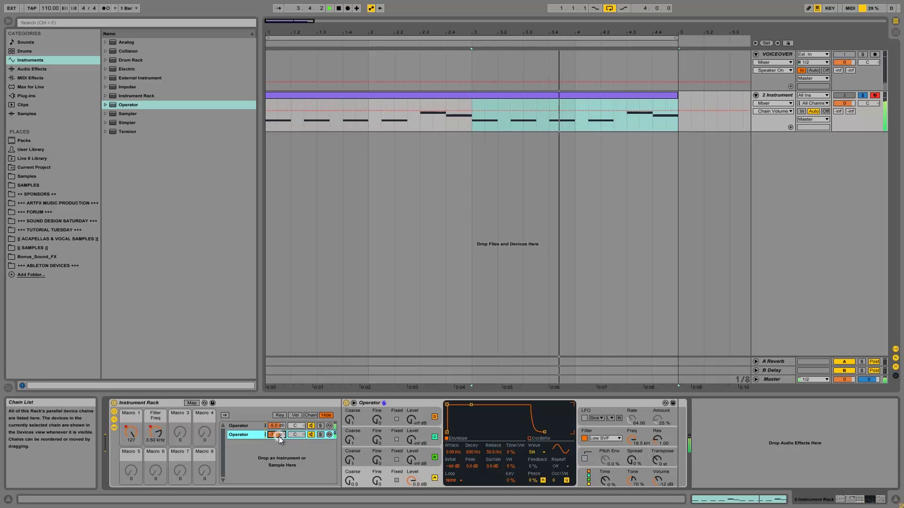
left_click(348, 479)
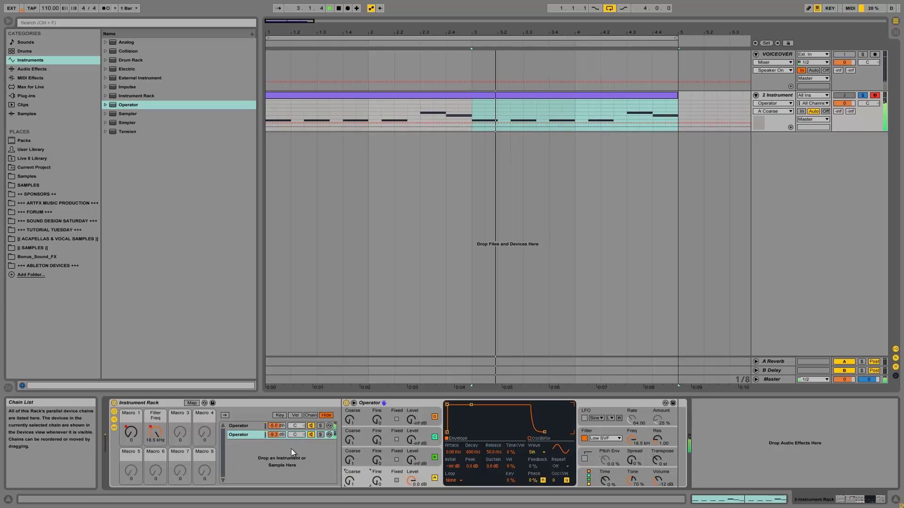
left_click_drag(281, 436, 281, 437)
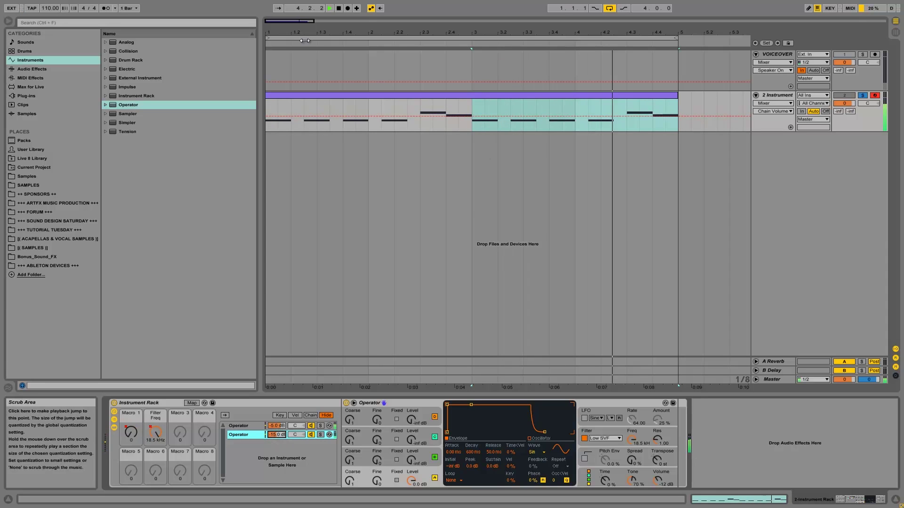
left_click_drag(298, 33, 289, 28)
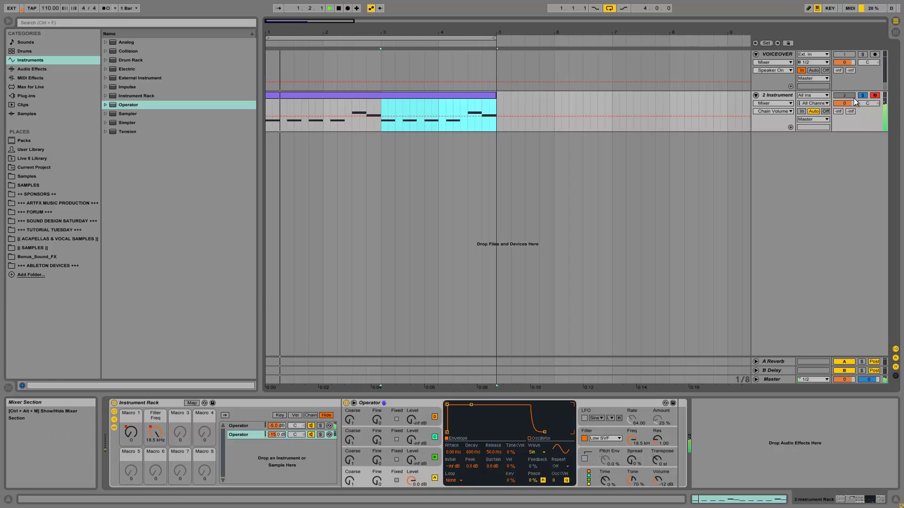
key("space")
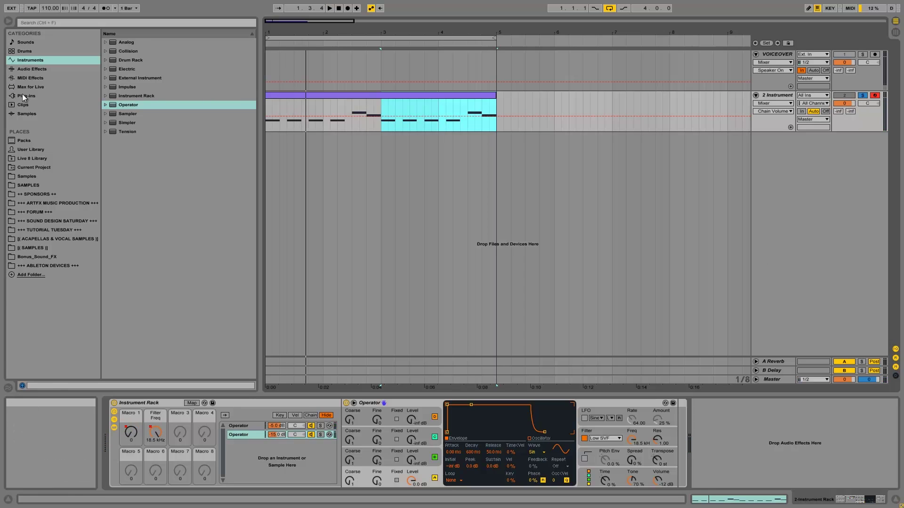
Add a Glue Compressor after the second Operator, enable Soft clipping and audition some makeup gain
left_click(32, 69)
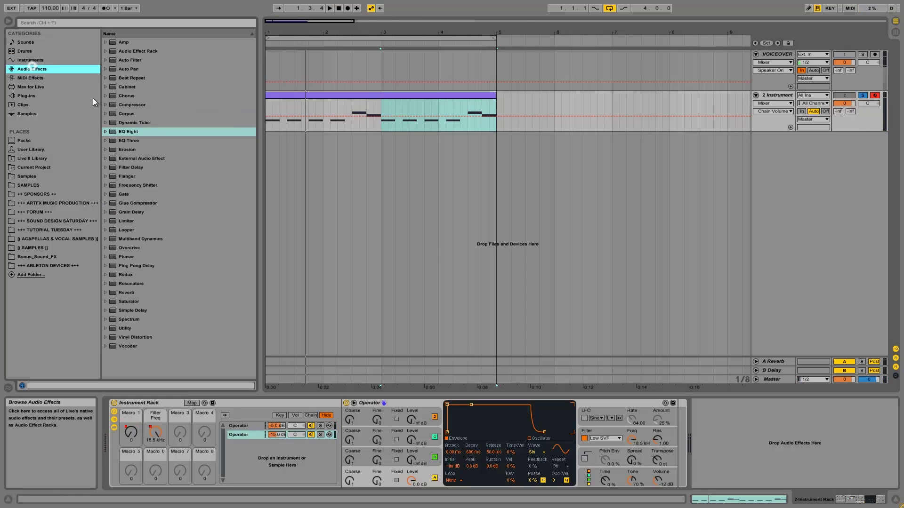
left_click_drag(128, 203, 821, 434)
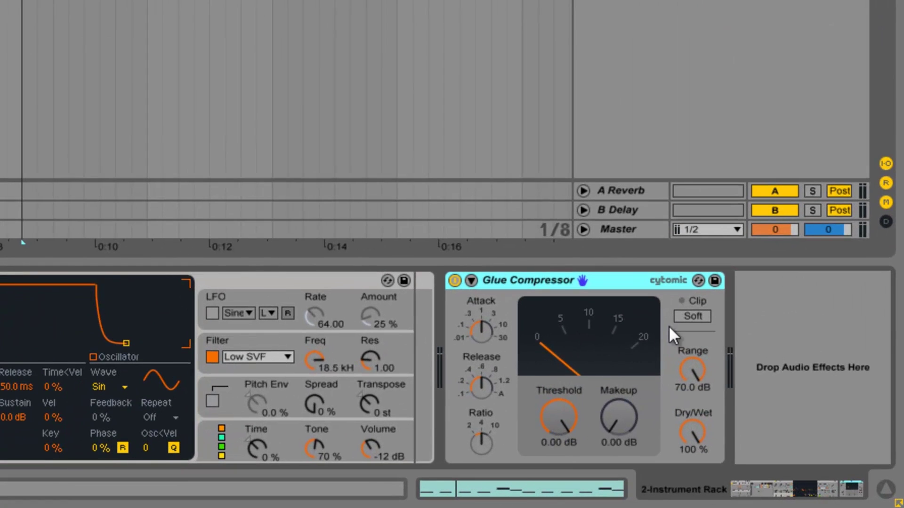
left_click(684, 317)
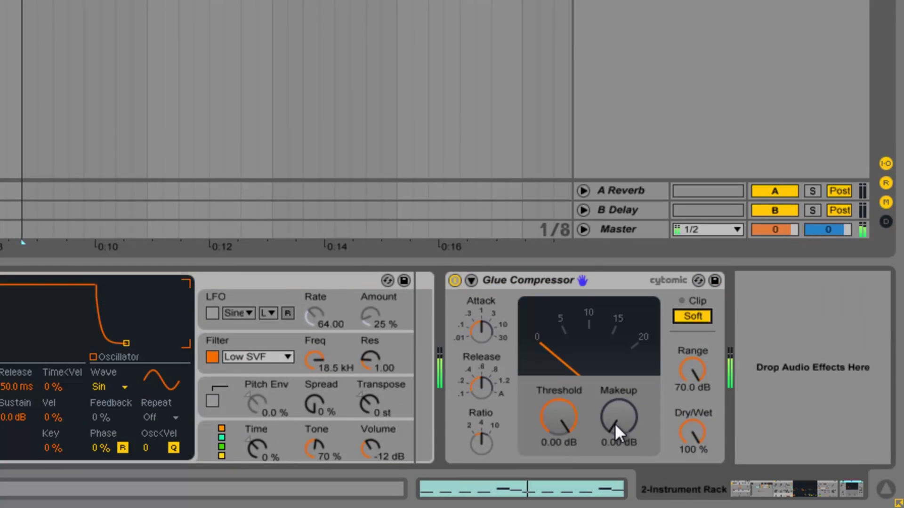
left_click_drag(618, 422, 618, 421)
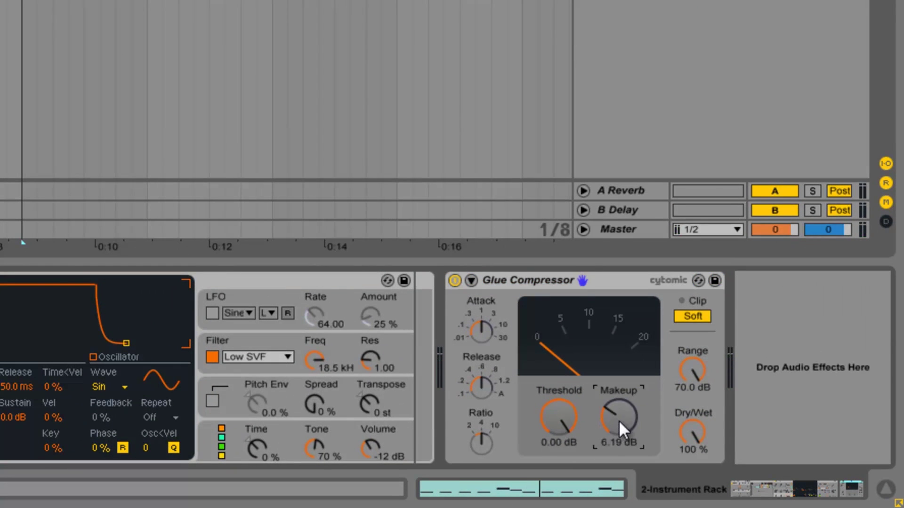
left_click_drag(619, 422, 618, 423)
Set the Glue Compressor threshold to -29.8 dB, attack to 30, makeup to 17.9 dB and release to .1
left_click_drag(561, 408, 560, 403)
left_click_drag(482, 332, 482, 325)
left_click_drag(607, 424, 618, 405)
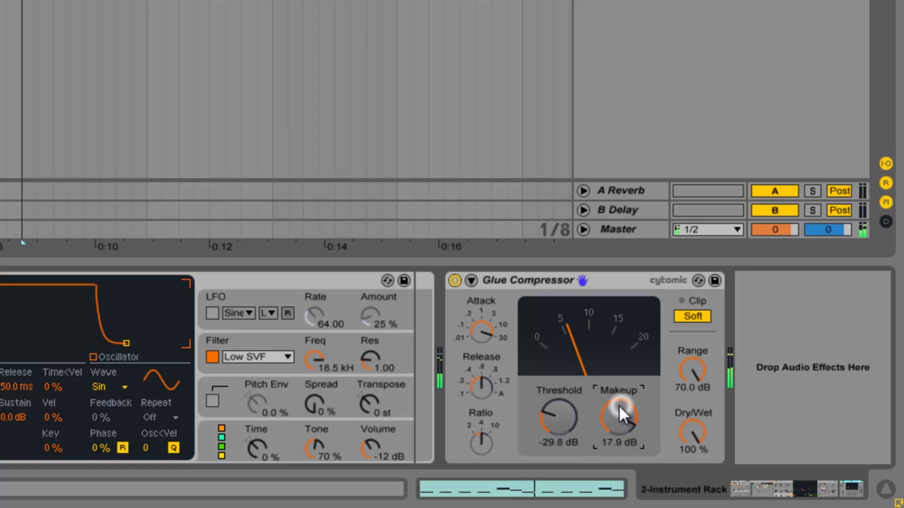
left_click(481, 388)
left_click_drag(480, 386, 481, 423)
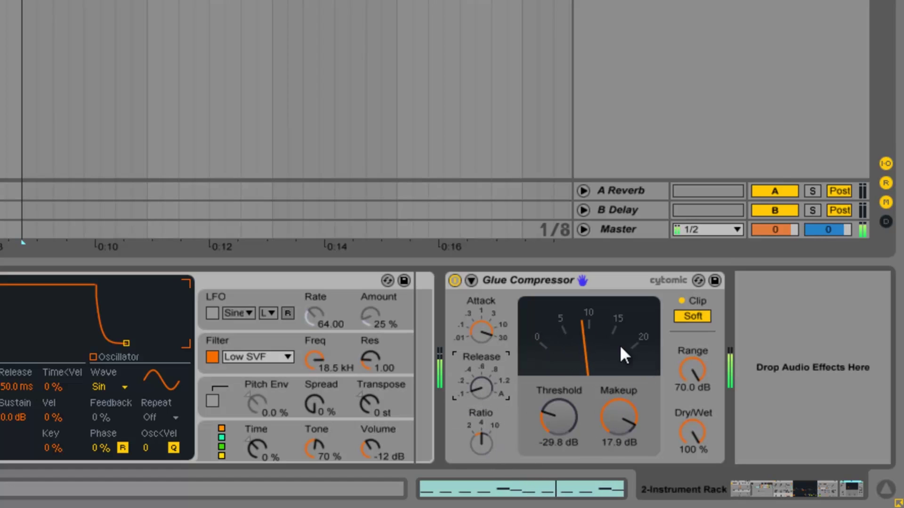
Set the Glue Compressor threshold to -20.3 dB, makeup to about 12 dB and dry/wet to 79 %
mouse_move(488, 327)
left_mouse_down()
mouse_move(494, 360)
mouse_move(482, 334)
left_mouse_up()
scroll(482, 335, "up", 3)
left_click_drag(567, 429, 566, 424)
left_click_drag(629, 426, 629, 430)
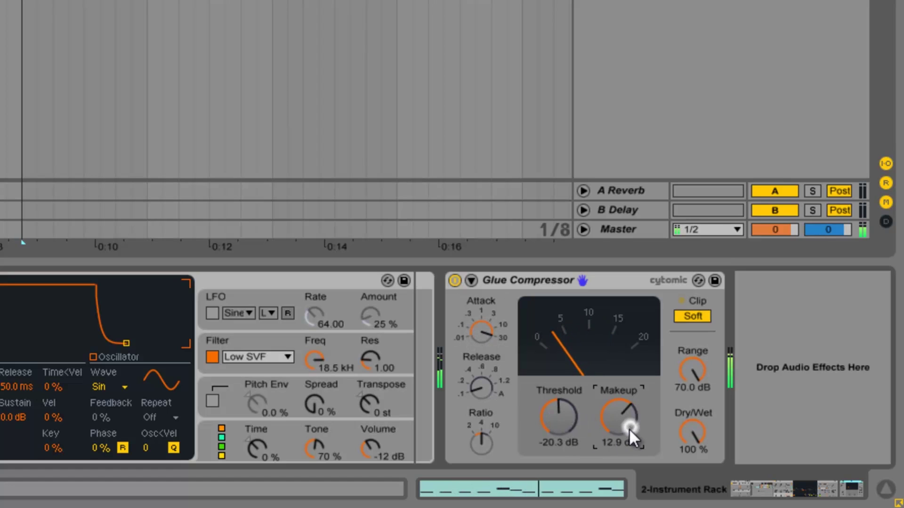
scroll(693, 437, "down", 10)
scroll(699, 428, "up", 6)
scroll(699, 429, "up", 2)
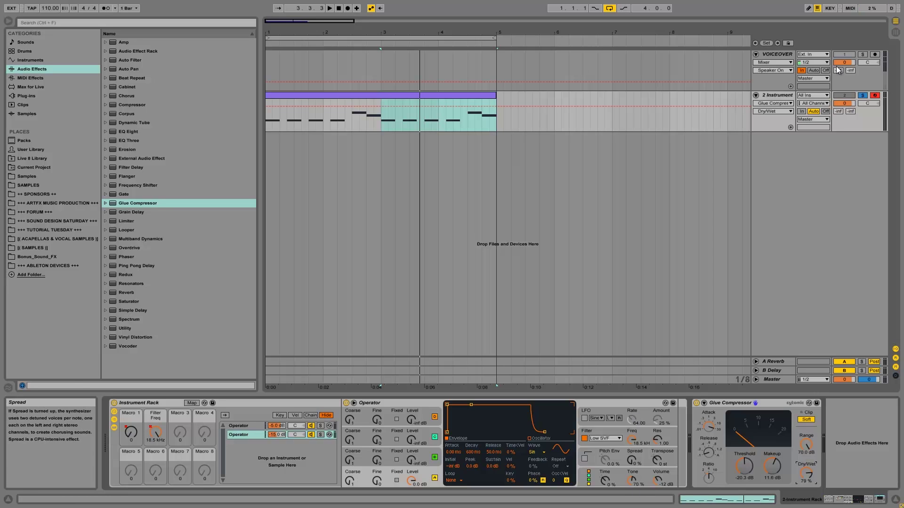
Try a small amount of Spread on the second Operator in playback
left_click(632, 462)
left_click_drag(632, 461, 632, 459)
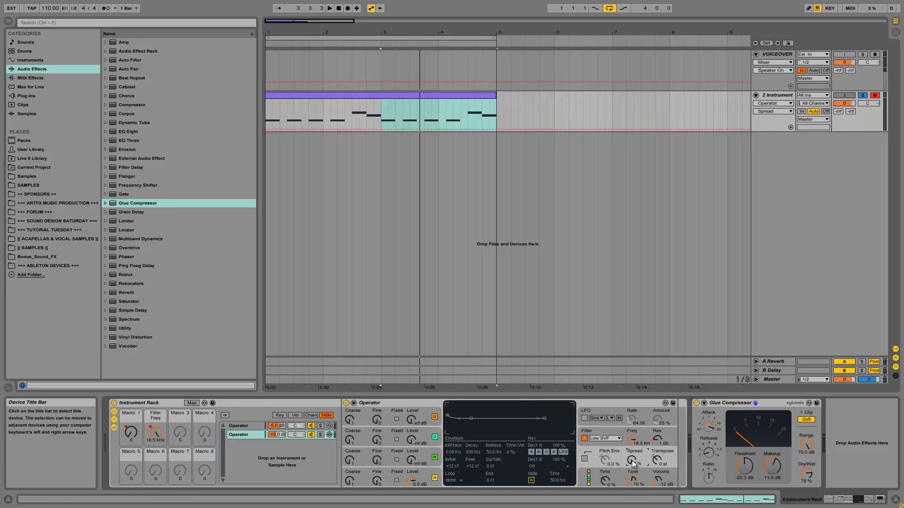
key("space")
left_click_drag(632, 464, 630, 471)
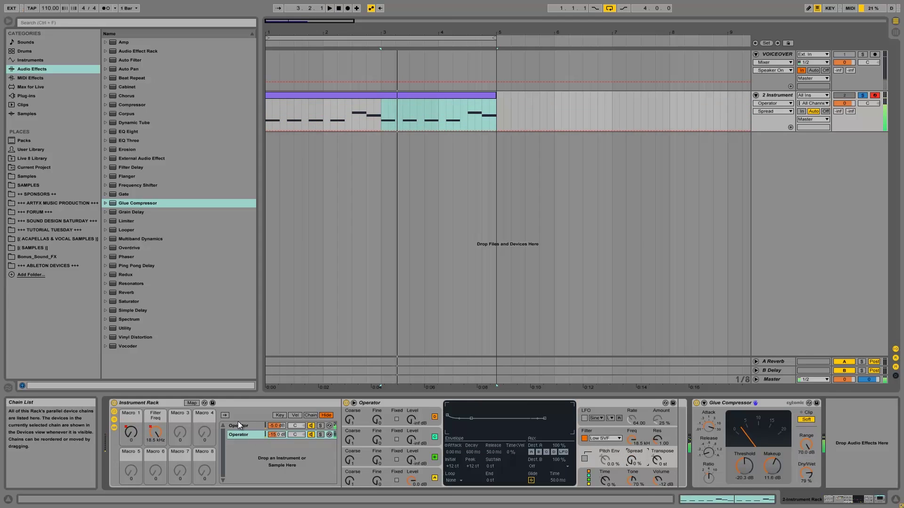
Select the first Operator chain and set its Spread to 7 % while auditioning the bass
left_click(241, 426)
mouse_move(632, 462)
left_mouse_down()
mouse_move(632, 454)
mouse_move(631, 464)
left_mouse_up()
key("space")
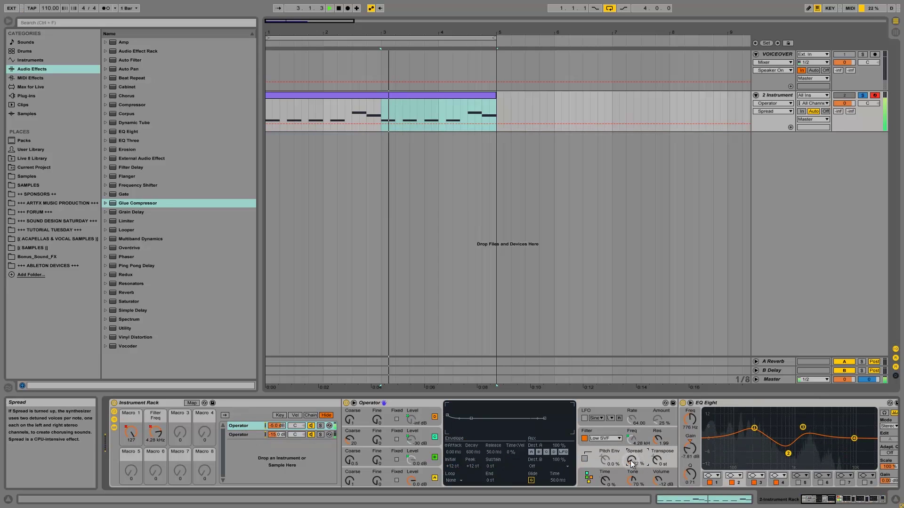
left_click_drag(631, 462, 631, 460)
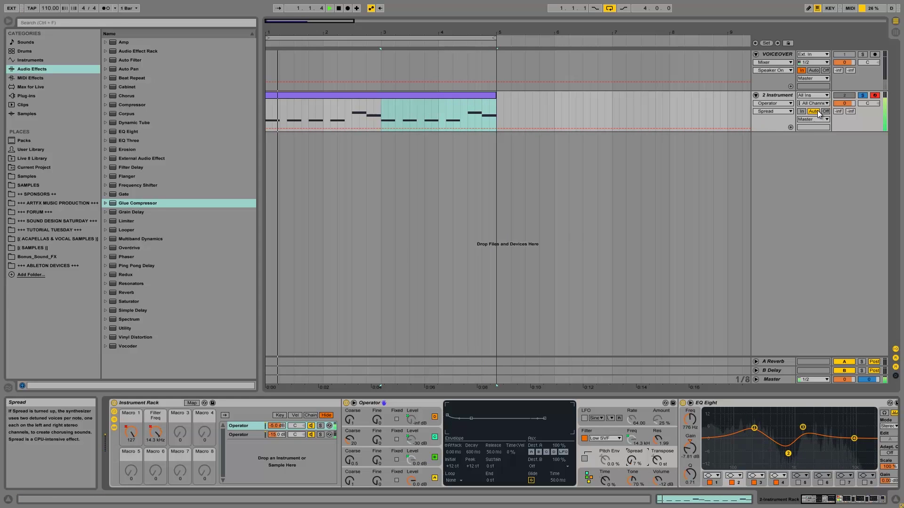
key("space")
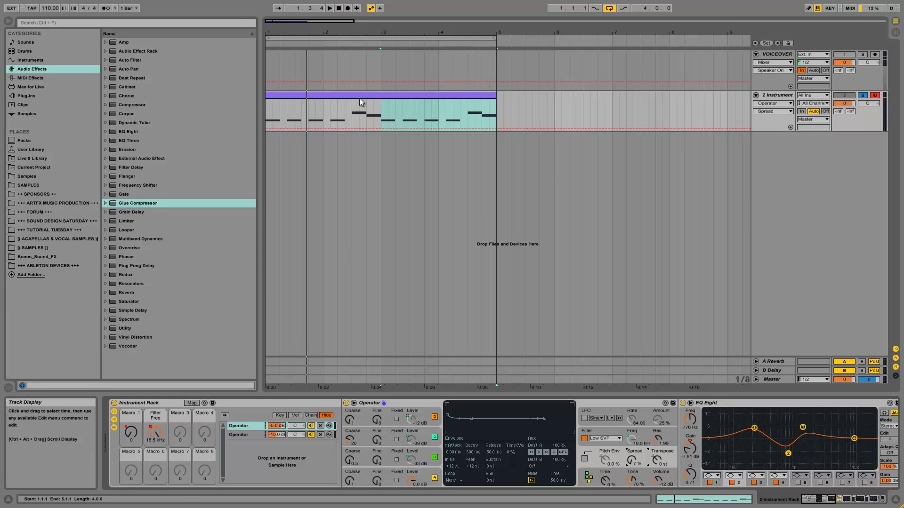
Try different Coarse values for oscillators B and A of the first Operator in playback
double_click(359, 97)
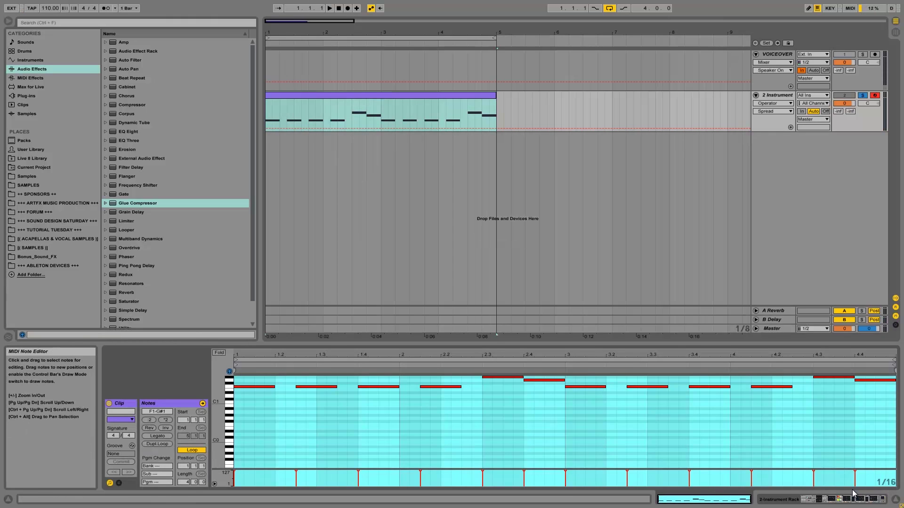
key("shift+Tab")
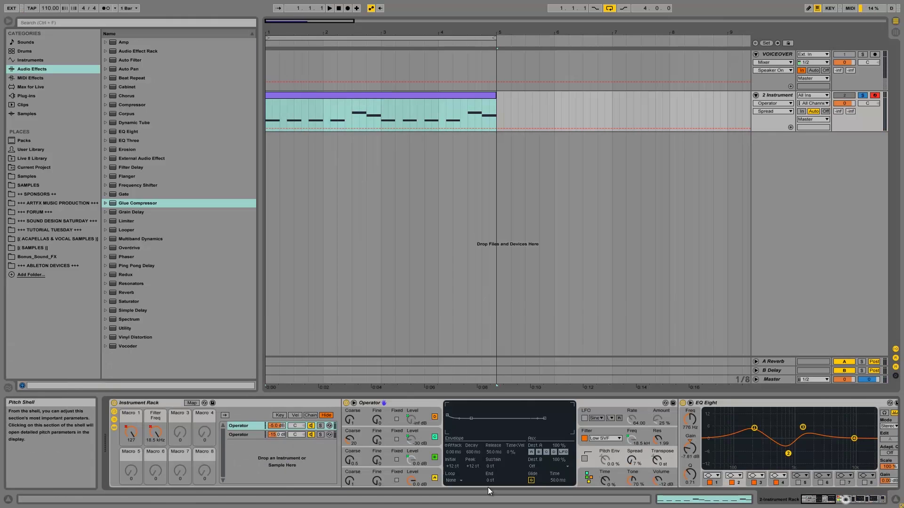
left_click(349, 460)
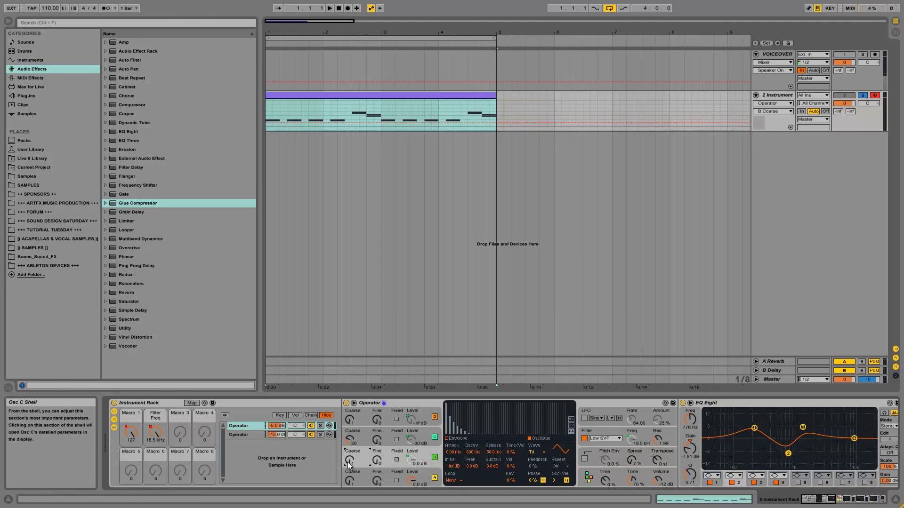
key("space")
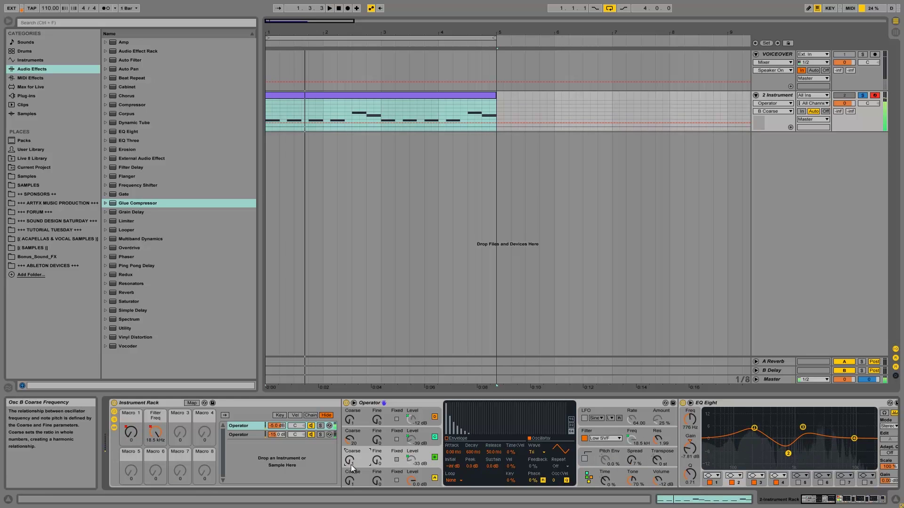
left_click_drag(349, 480, 349, 482)
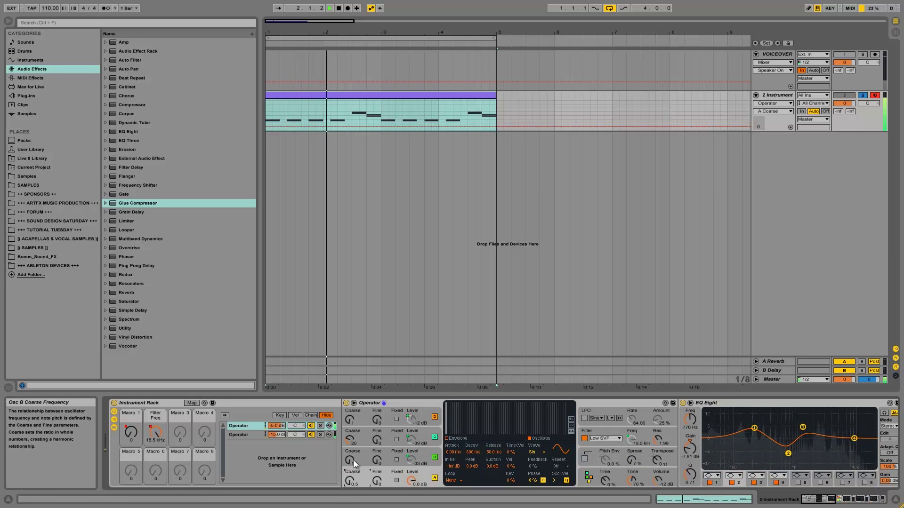
left_click(353, 460)
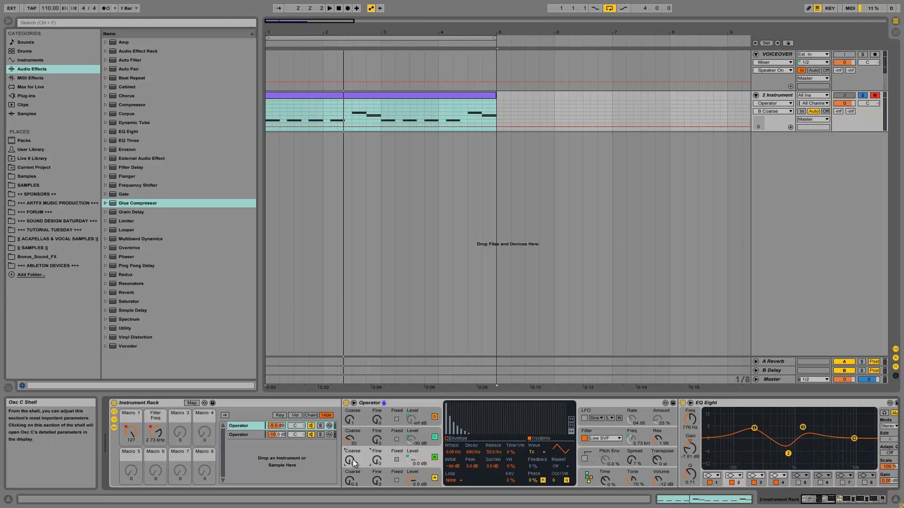
key("space")
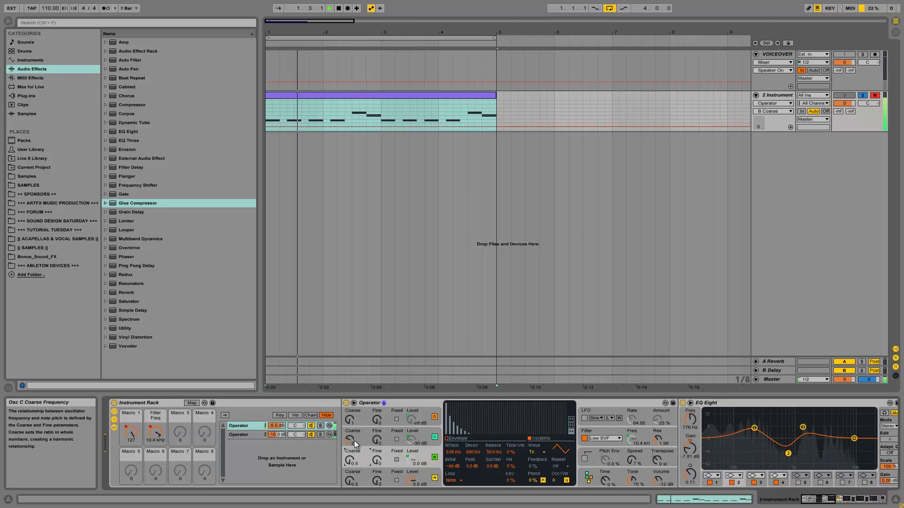
key("space")
Set the first Operator's oscillator C Coarse to 10 and oscillator D Coarse to 0.5, auditioning the changes
left_click(351, 443)
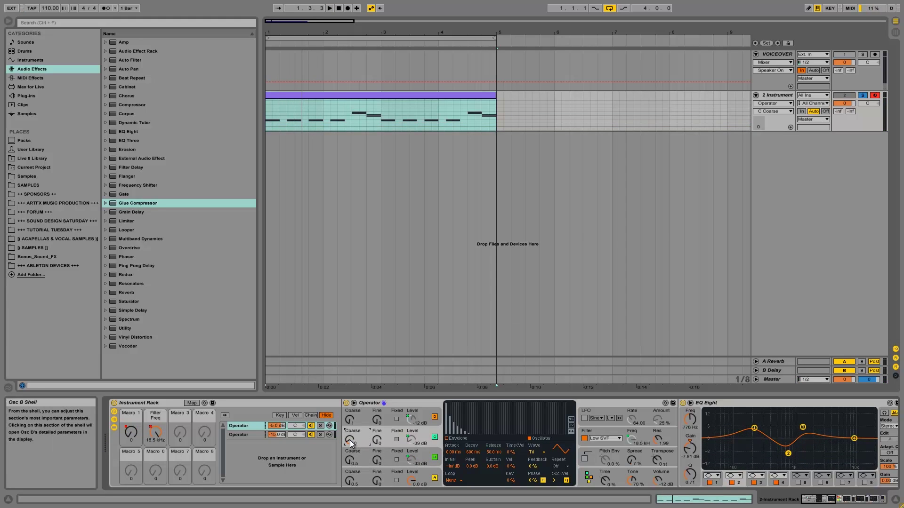
key("space")
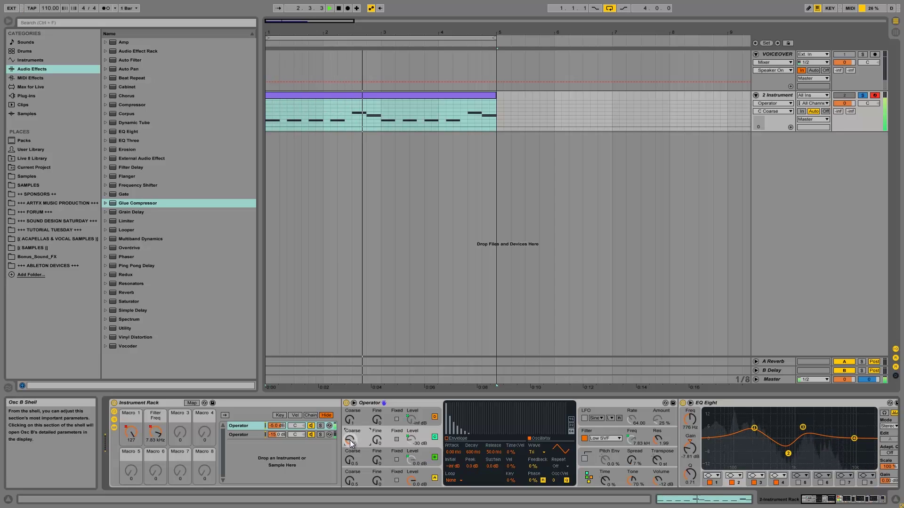
left_click(351, 424)
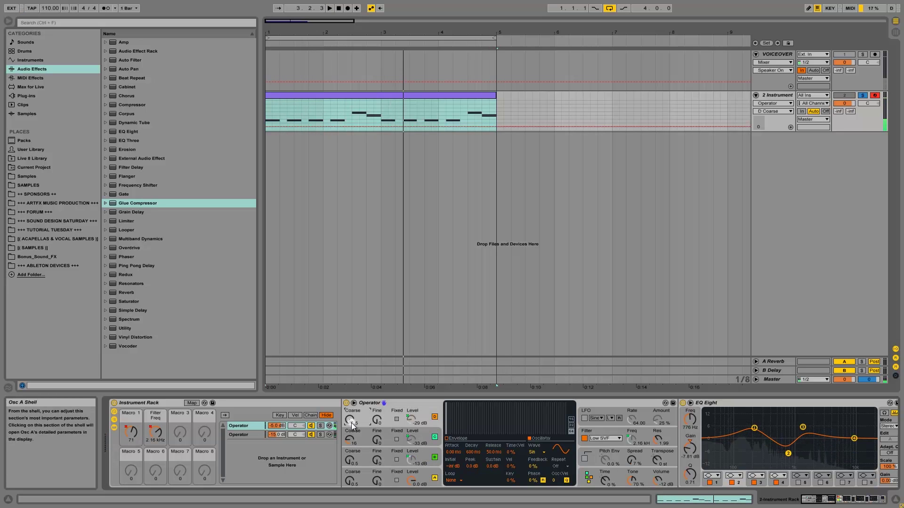
key("space")
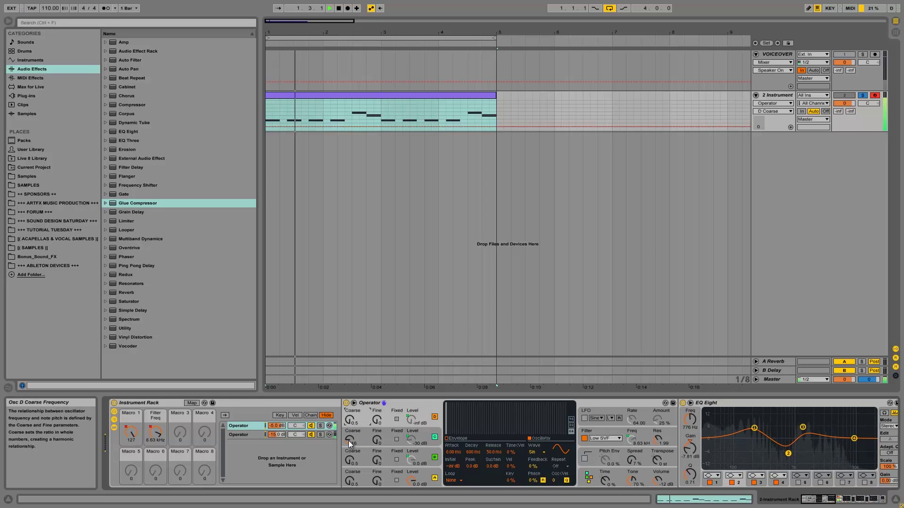
left_click(349, 443)
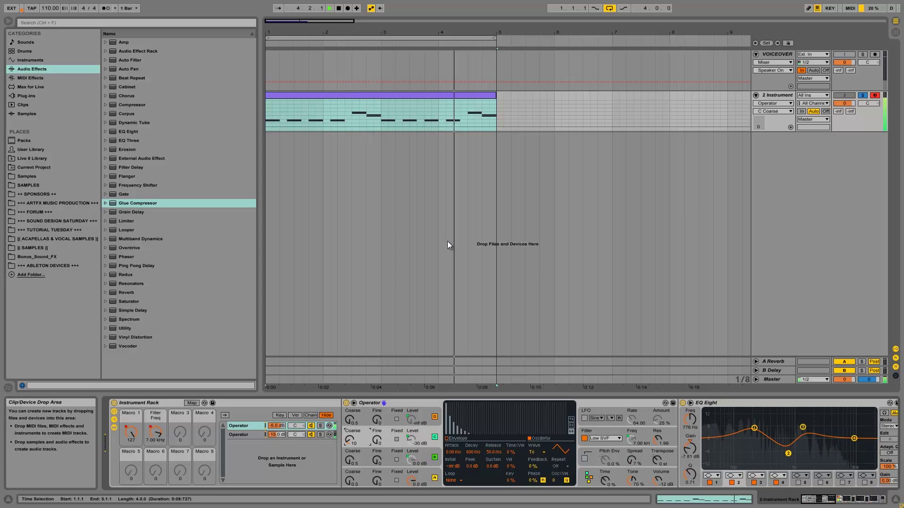
key("space")
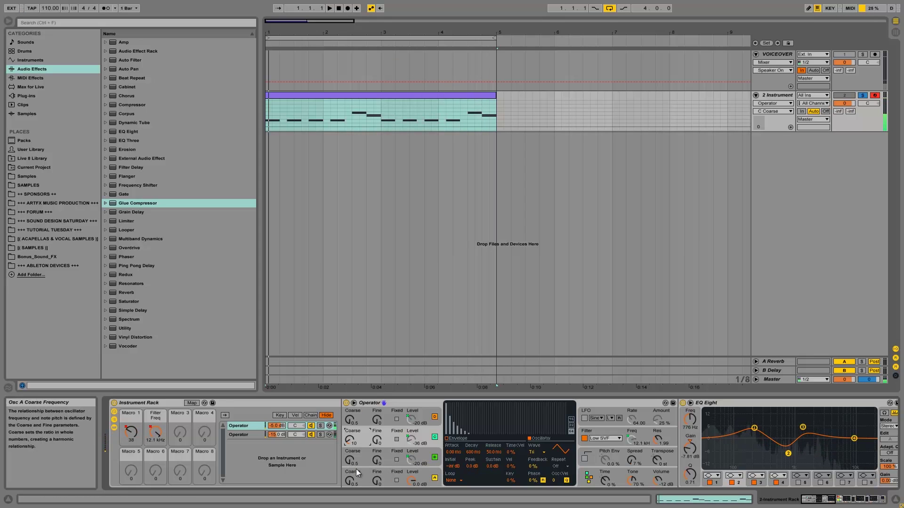
Set the first Operator's oscillator C Coarse to 20 and oscillator D Coarse to 1 while auditioning the bass
left_click(349, 481)
key("space")
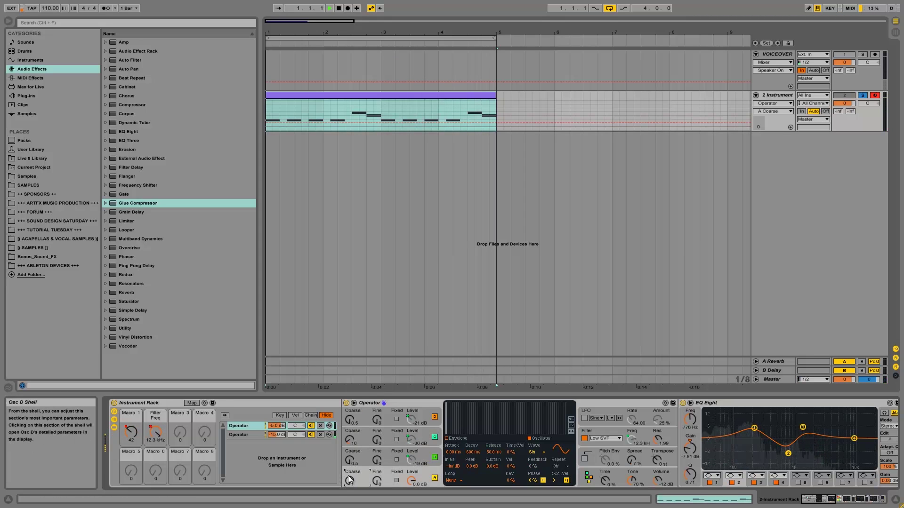
left_click(349, 440)
key("space")
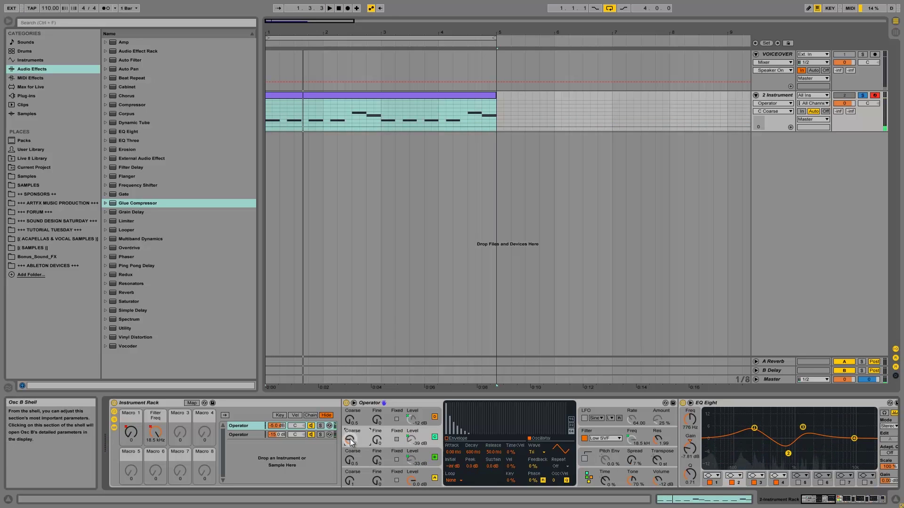
key("space")
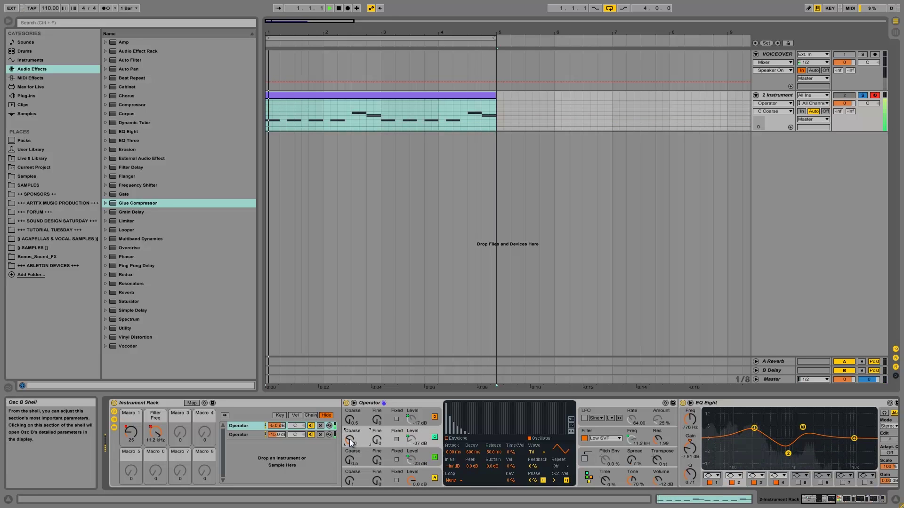
left_click(350, 422)
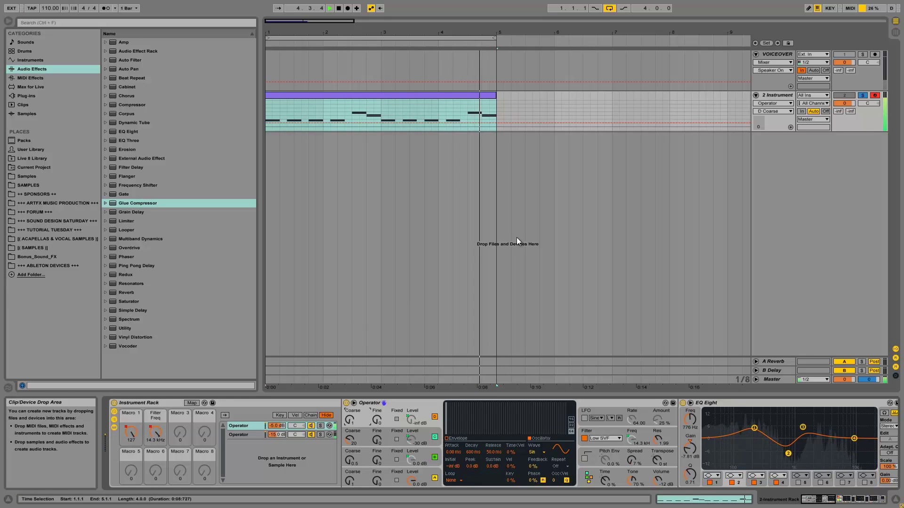
key("space")
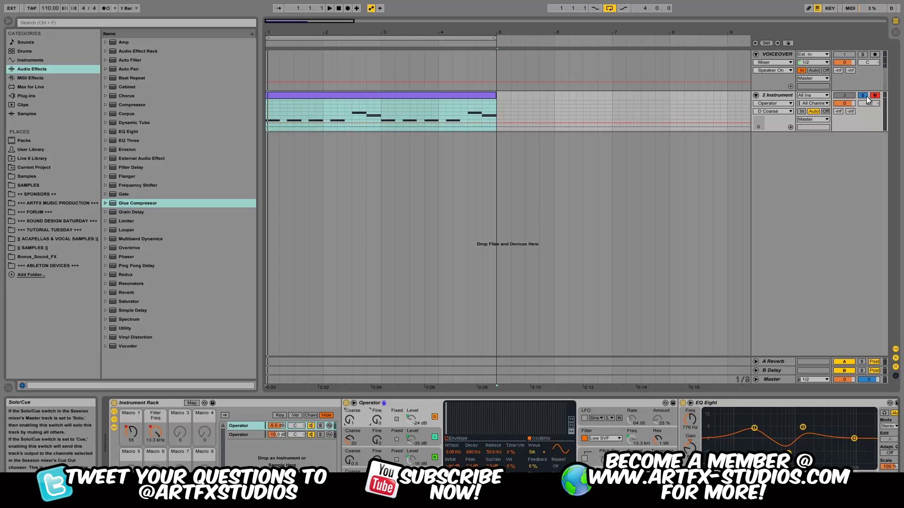
left_click(394, 403)
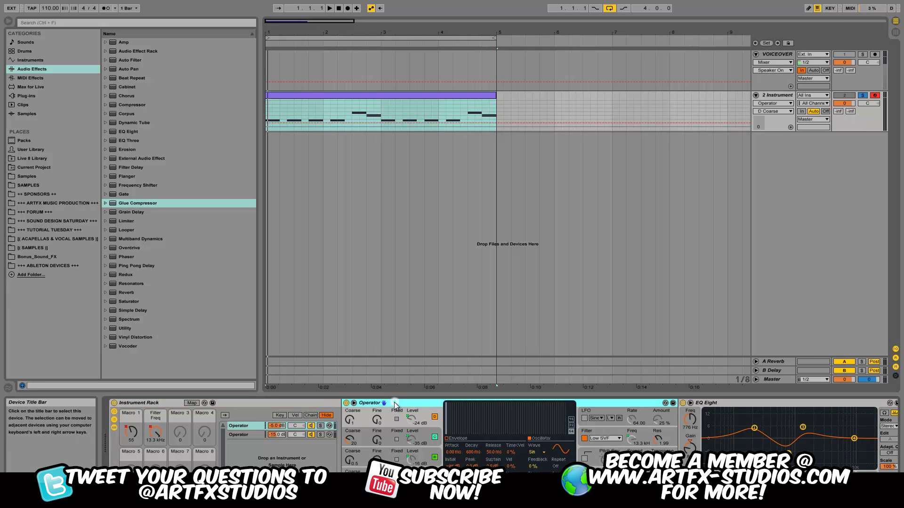